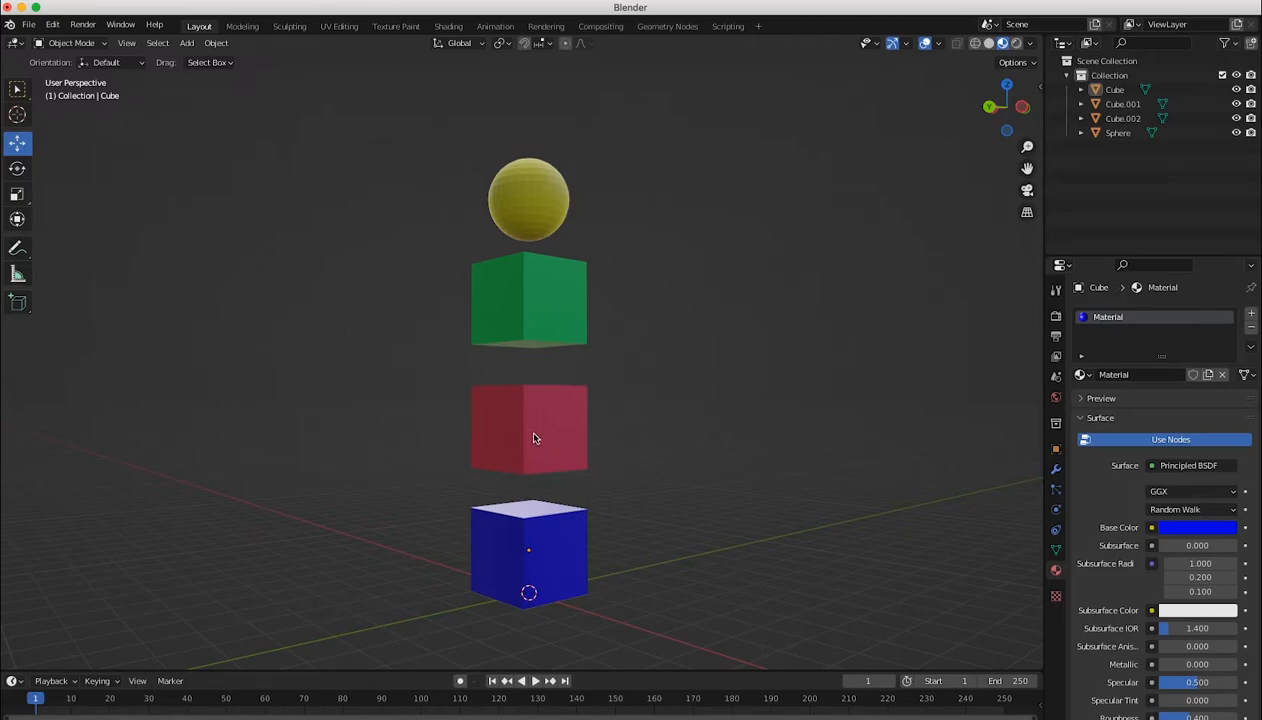
left_click(551, 540)
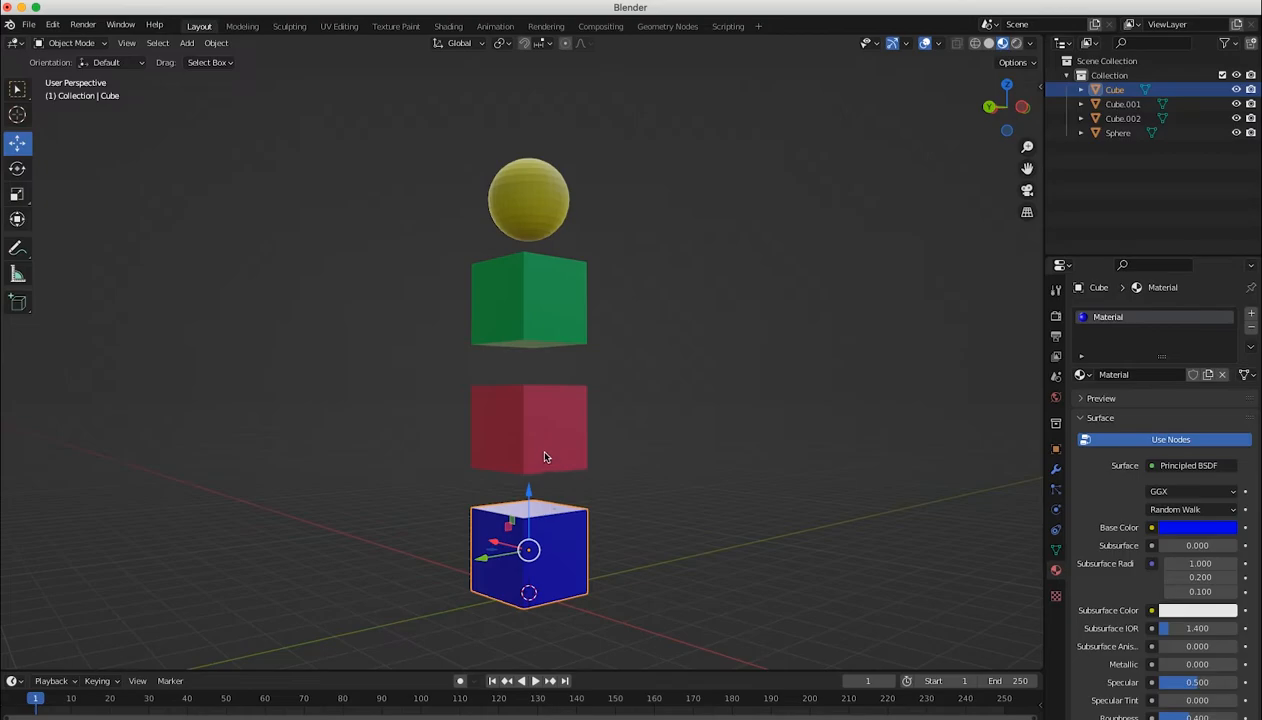
left_click(538, 448)
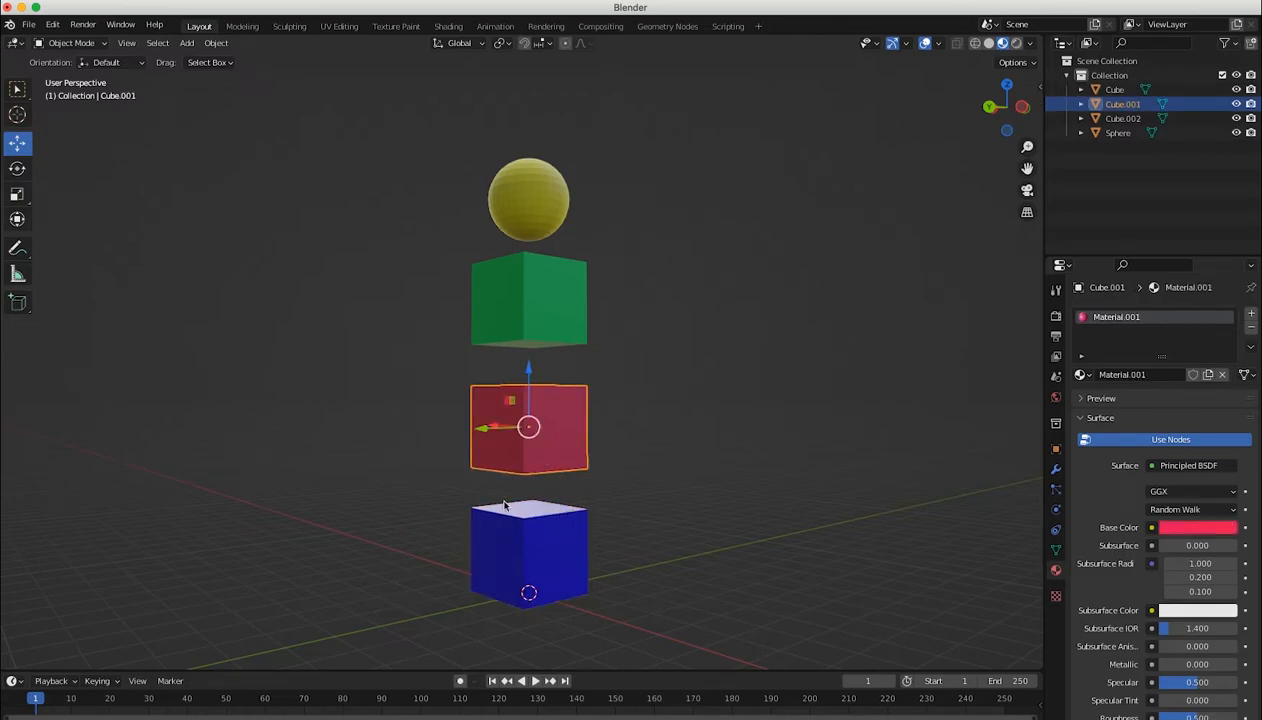
left_click(558, 540)
key("ctrl+z")
left_click(552, 535)
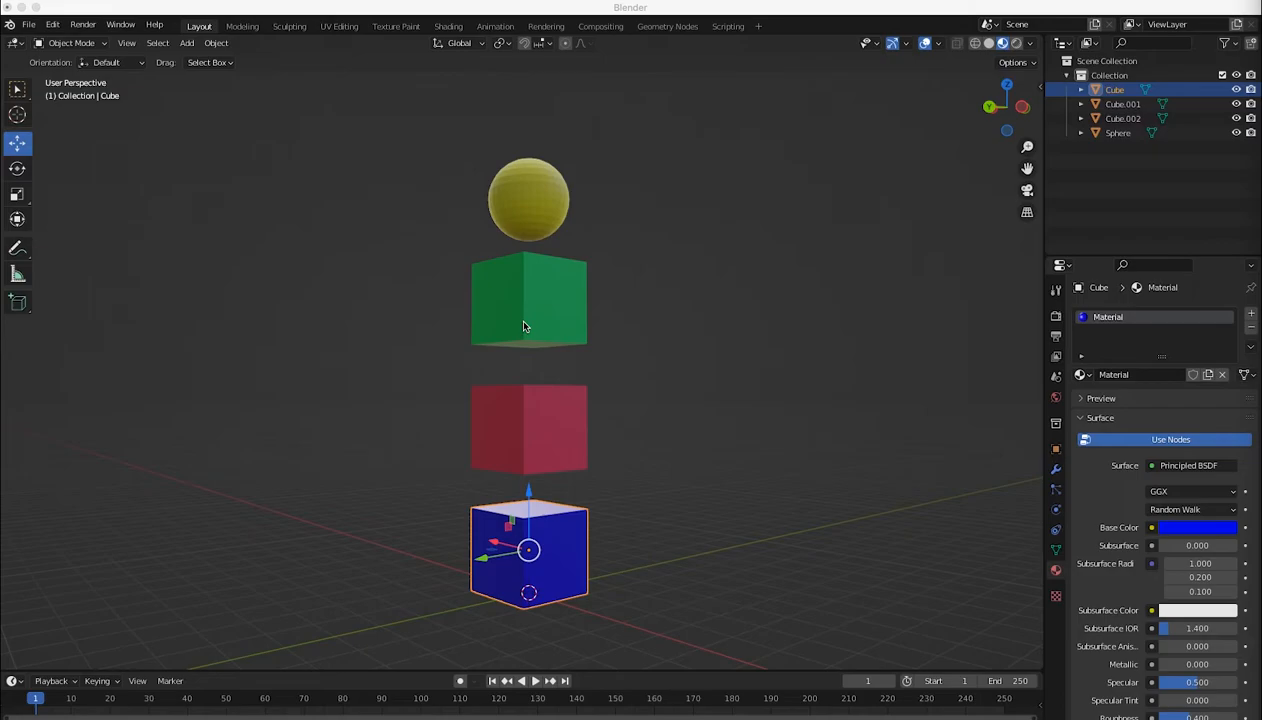
left_click(447, 388)
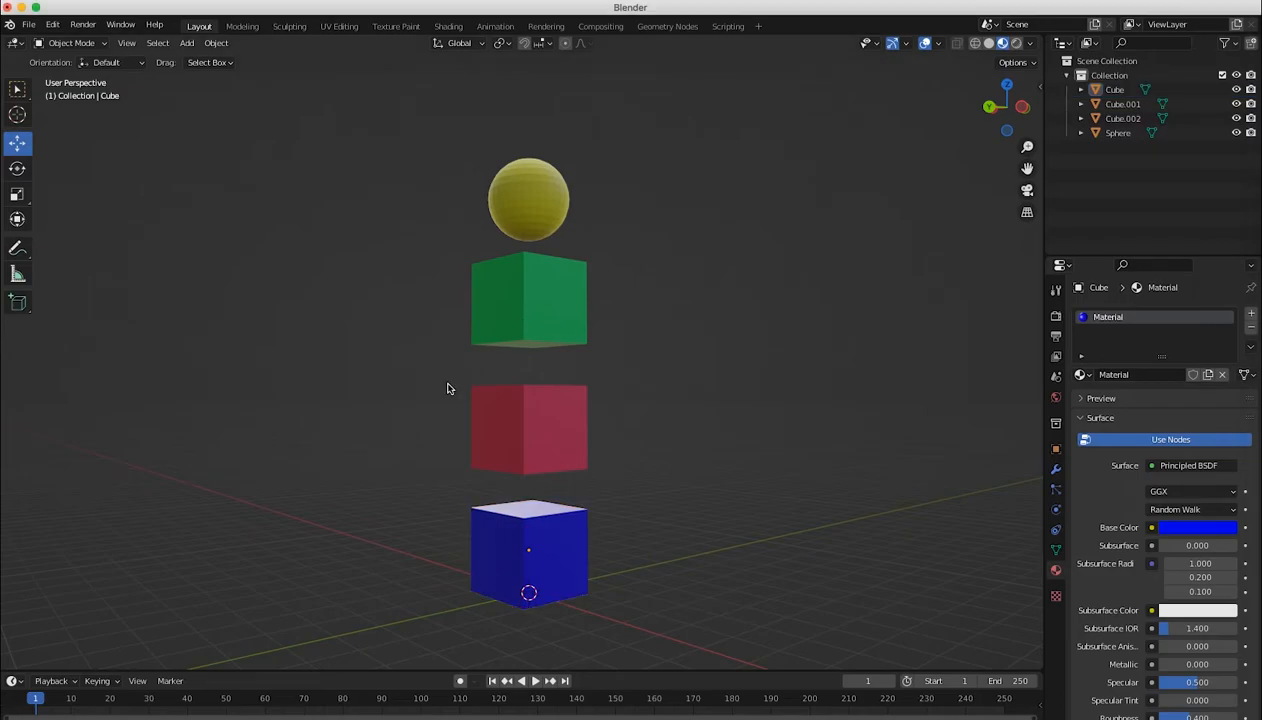
left_click(544, 462)
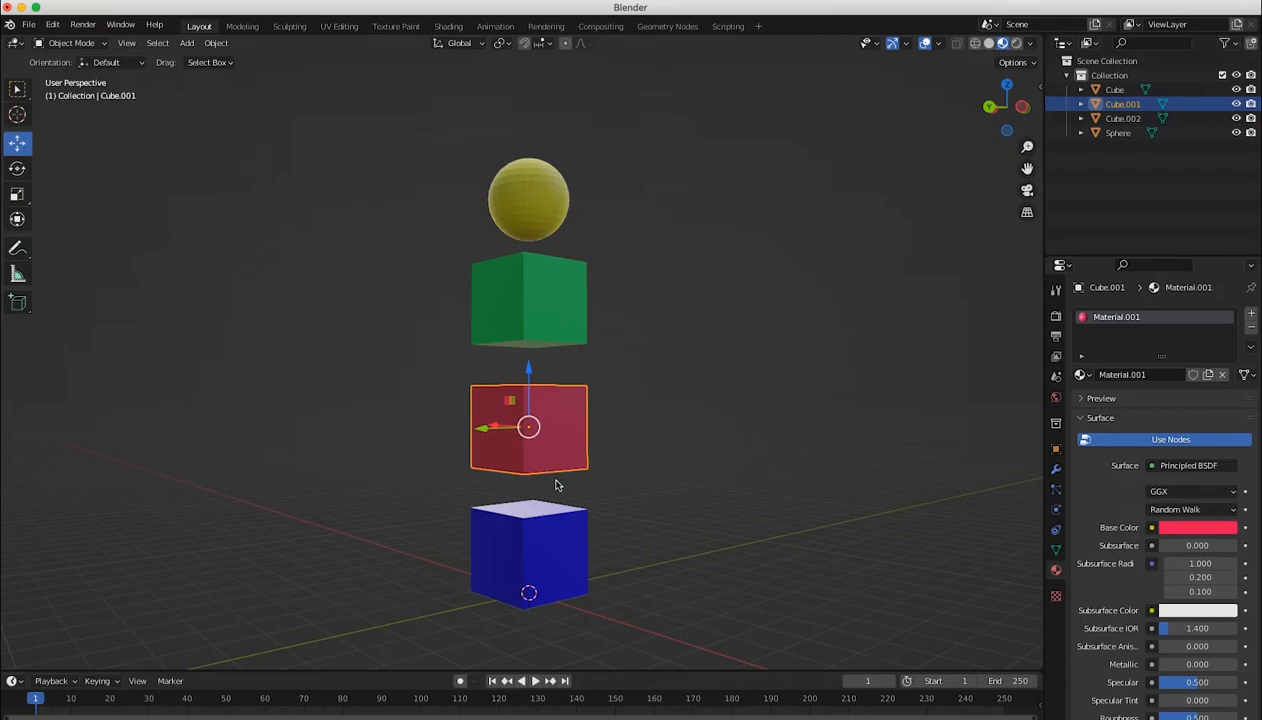
left_click(558, 557)
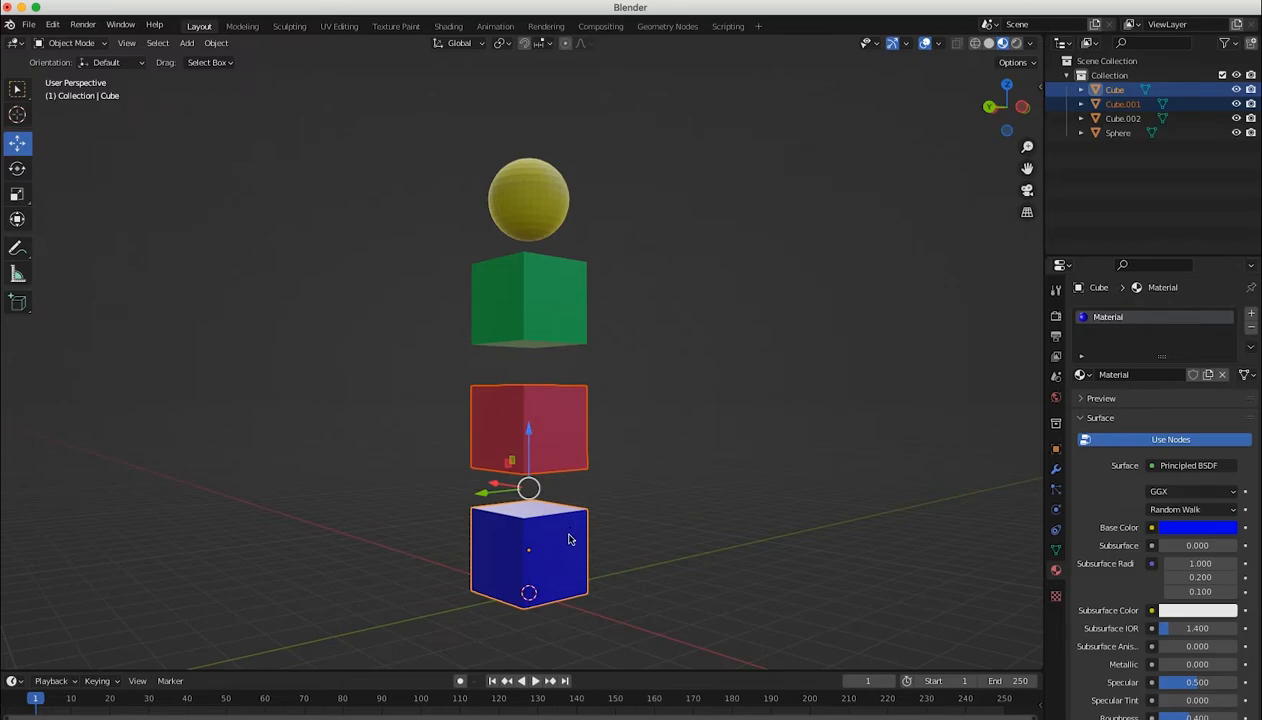
left_click(370, 450)
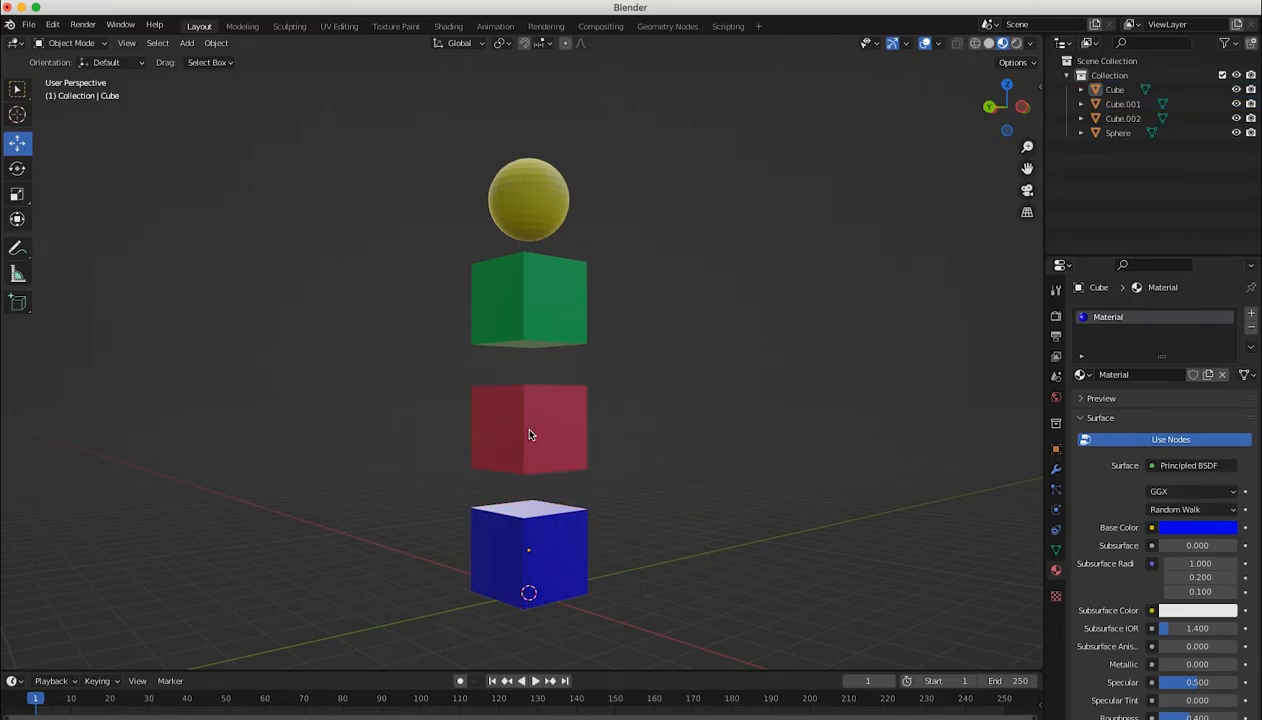
- Parent the pink cube to the blue cube using the Object parenting option
left_click(527, 430)
left_click(558, 533, "shift")
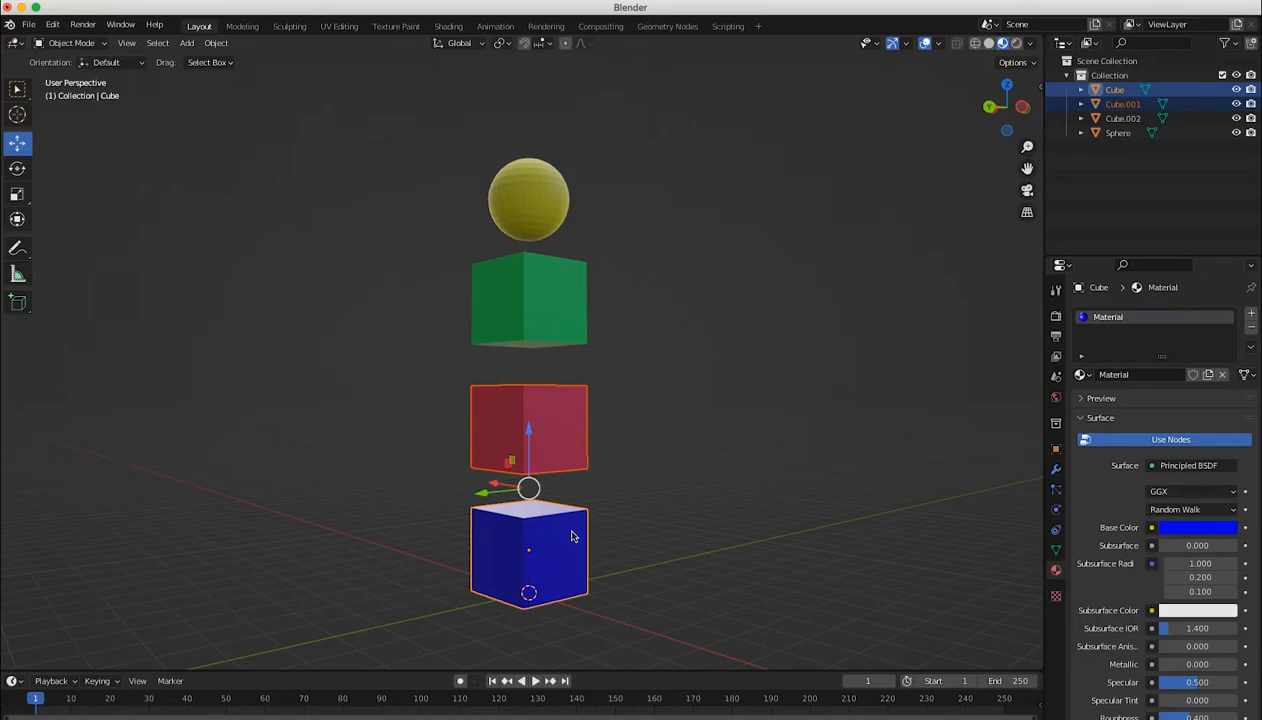
key("ctrl+p")
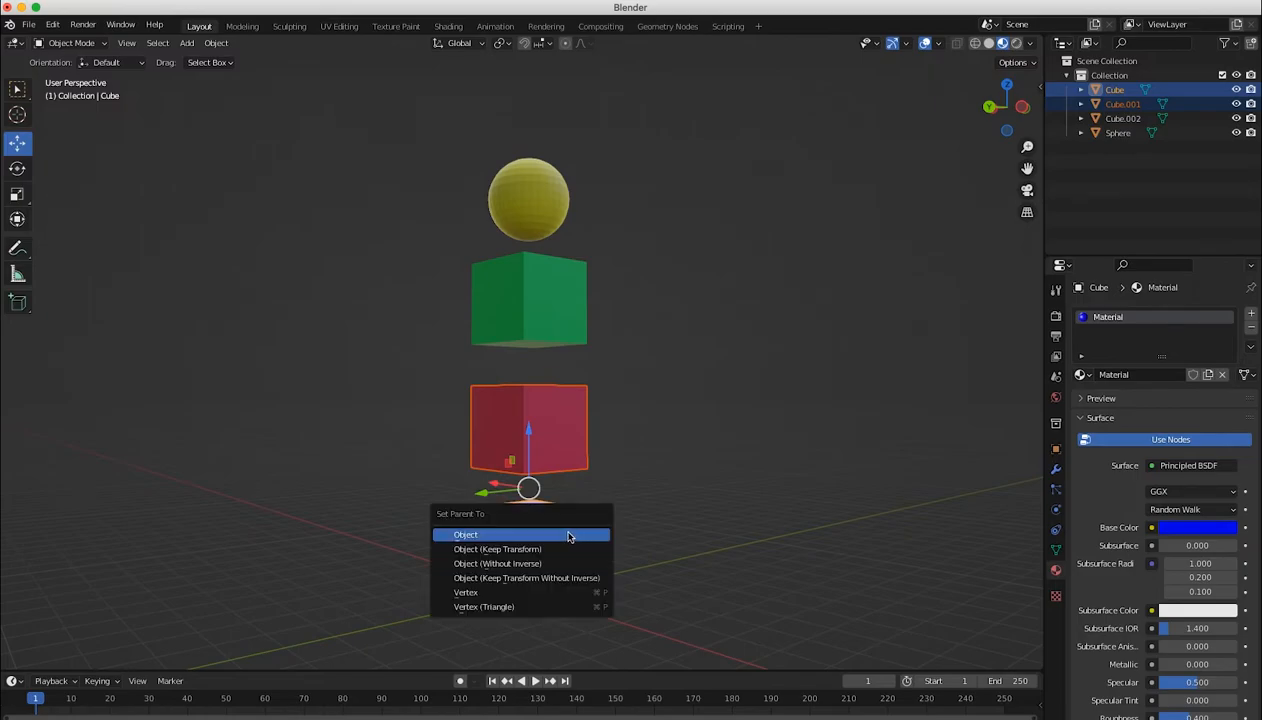
left_click(512, 536)
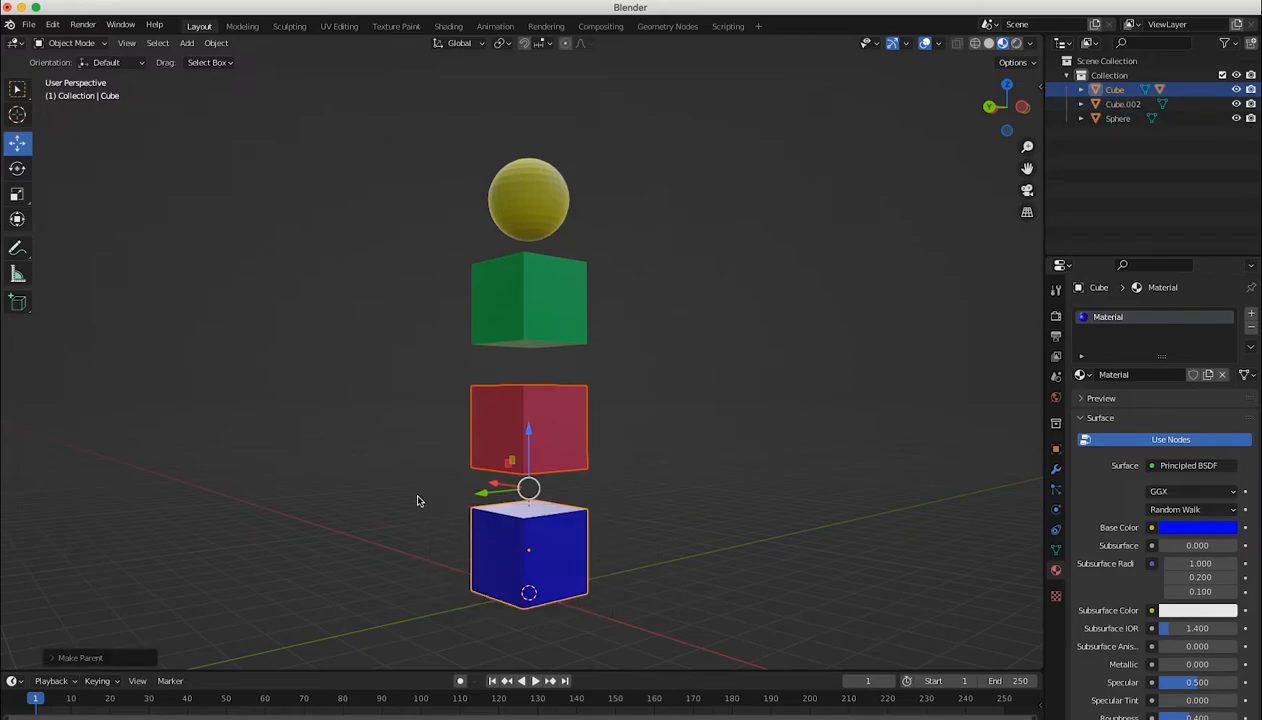
- Expand the blue cube's hierarchy and rename the blue cube as CubeBlue
left_click(1081, 90)
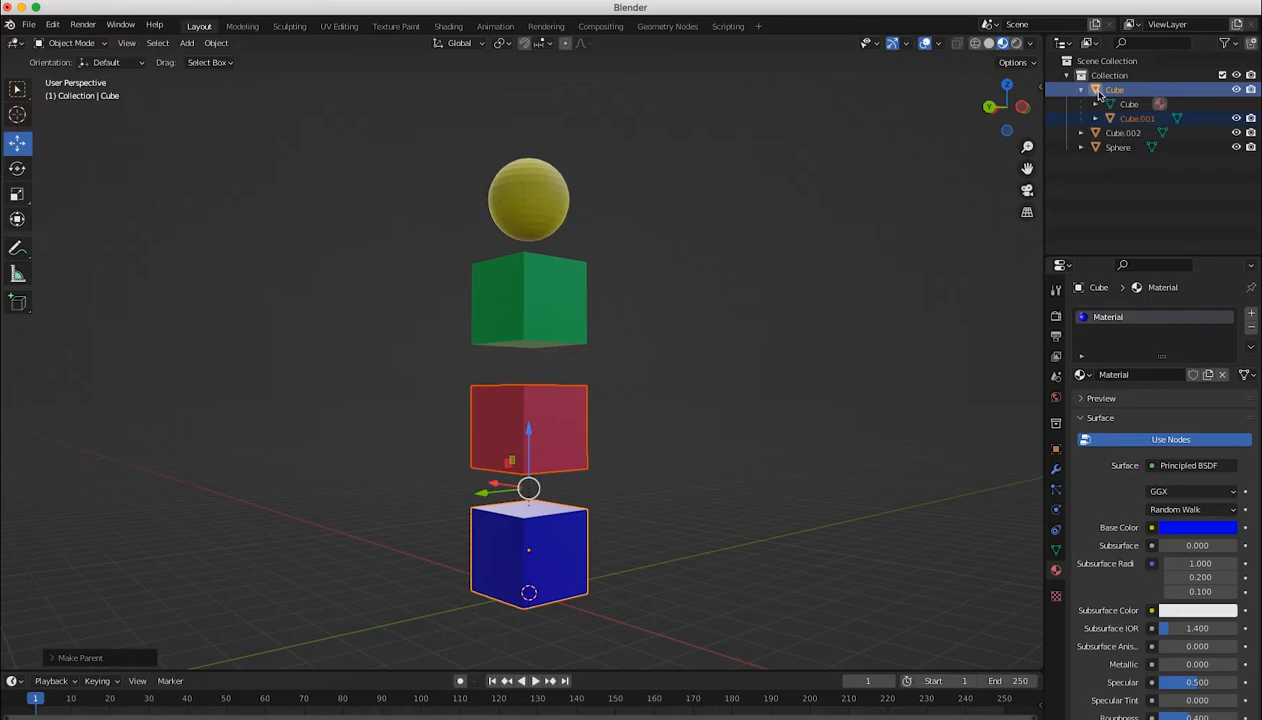
double_click(1112, 90)
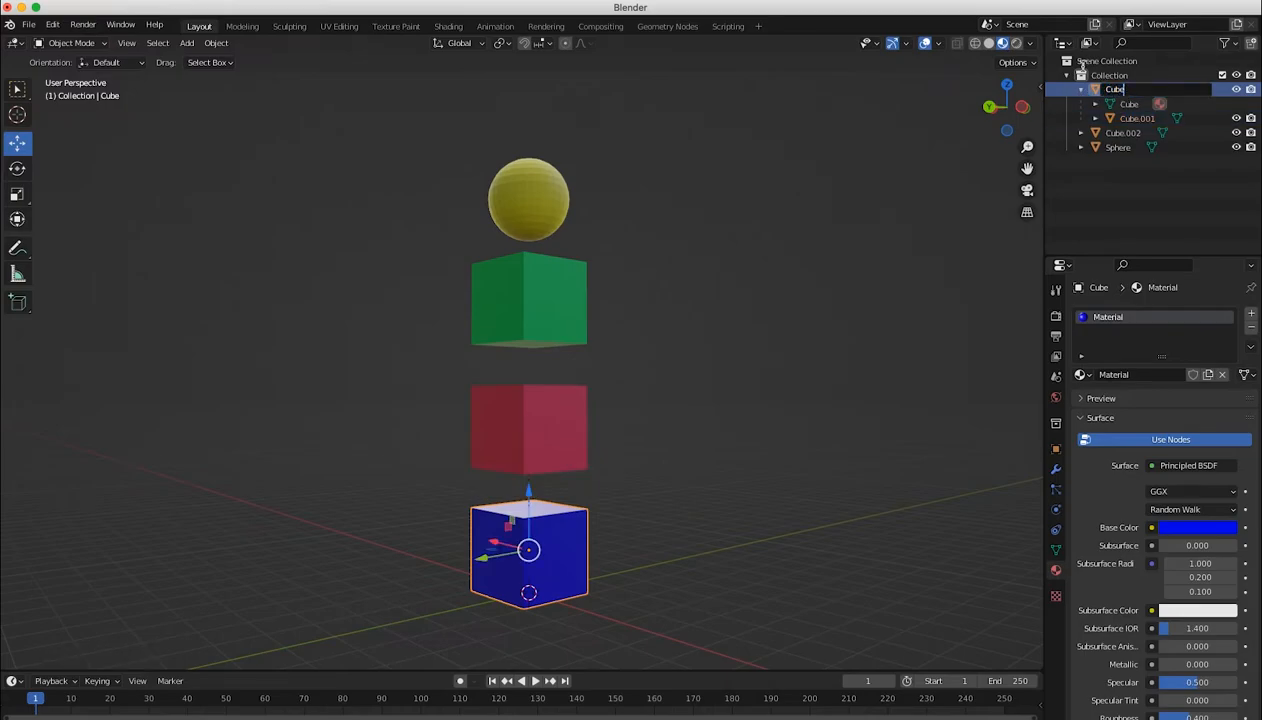
type("Blue")
key("Return")
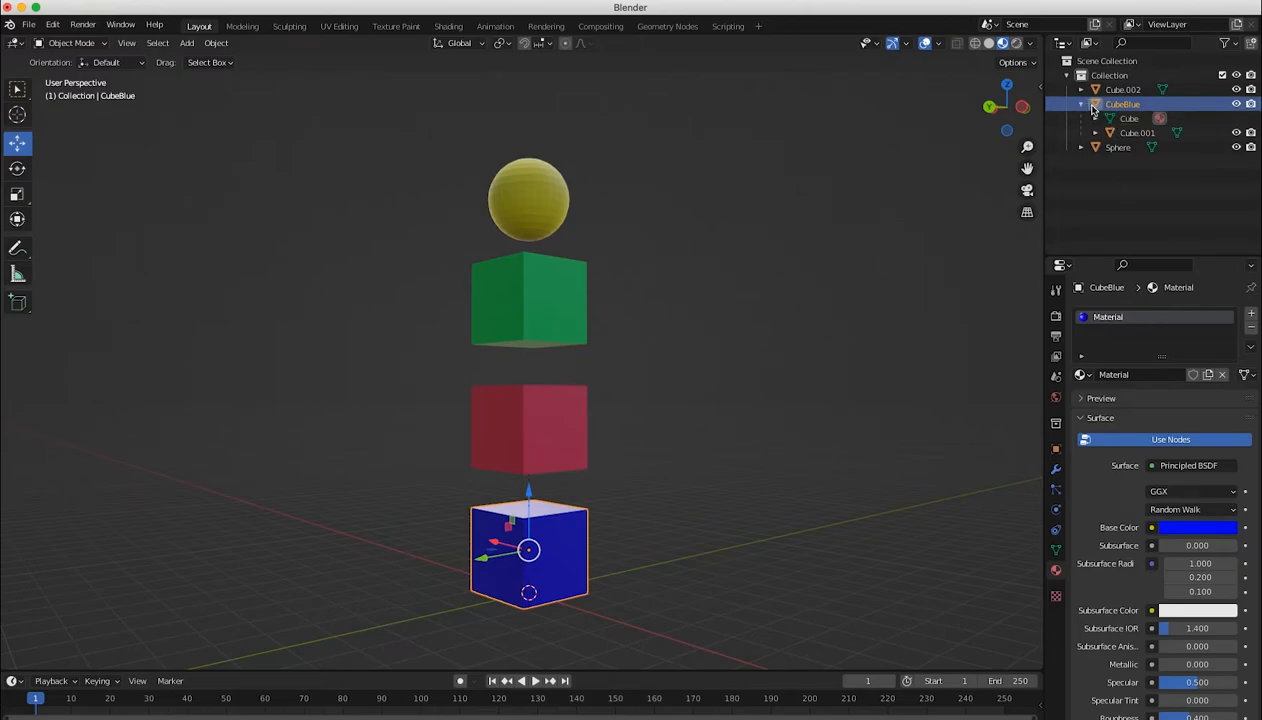
- Identify Cube.002 by toggling its visibility and rename this green cube as CubeGreen
left_click(1235, 90)
left_click(1235, 90)
double_click(1110, 89)
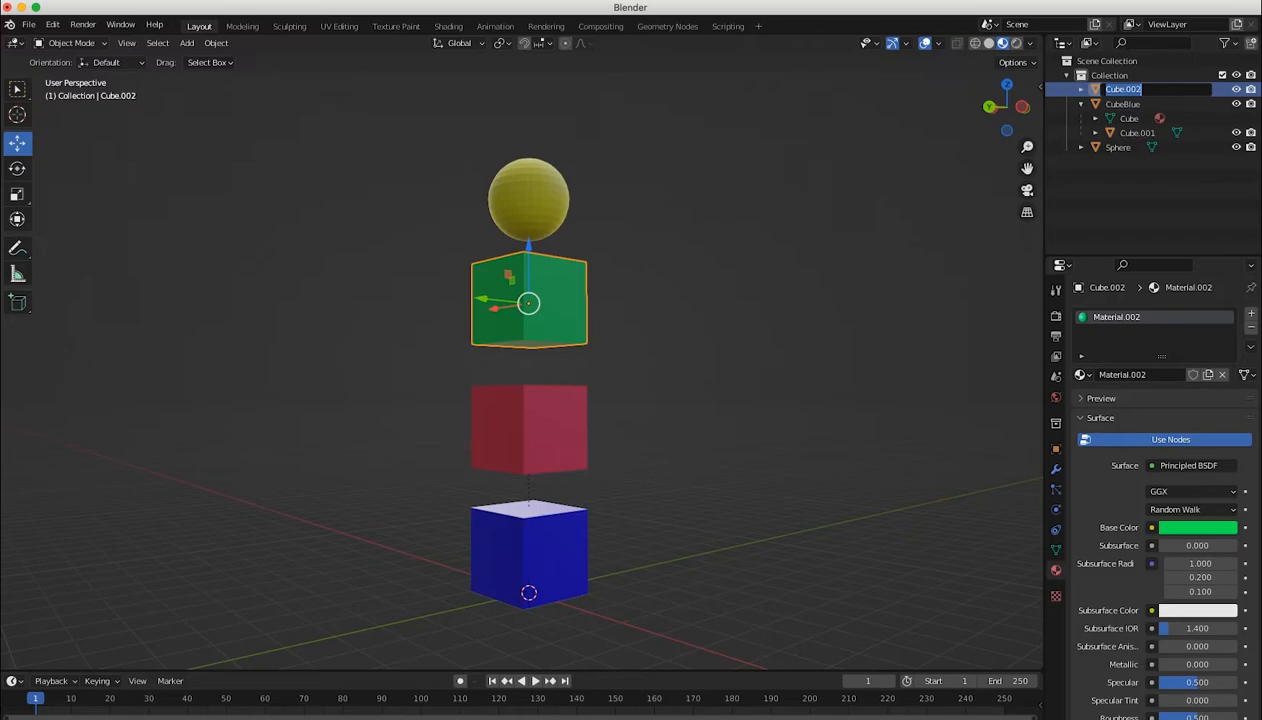
type("CubeGreen")
key("Return")
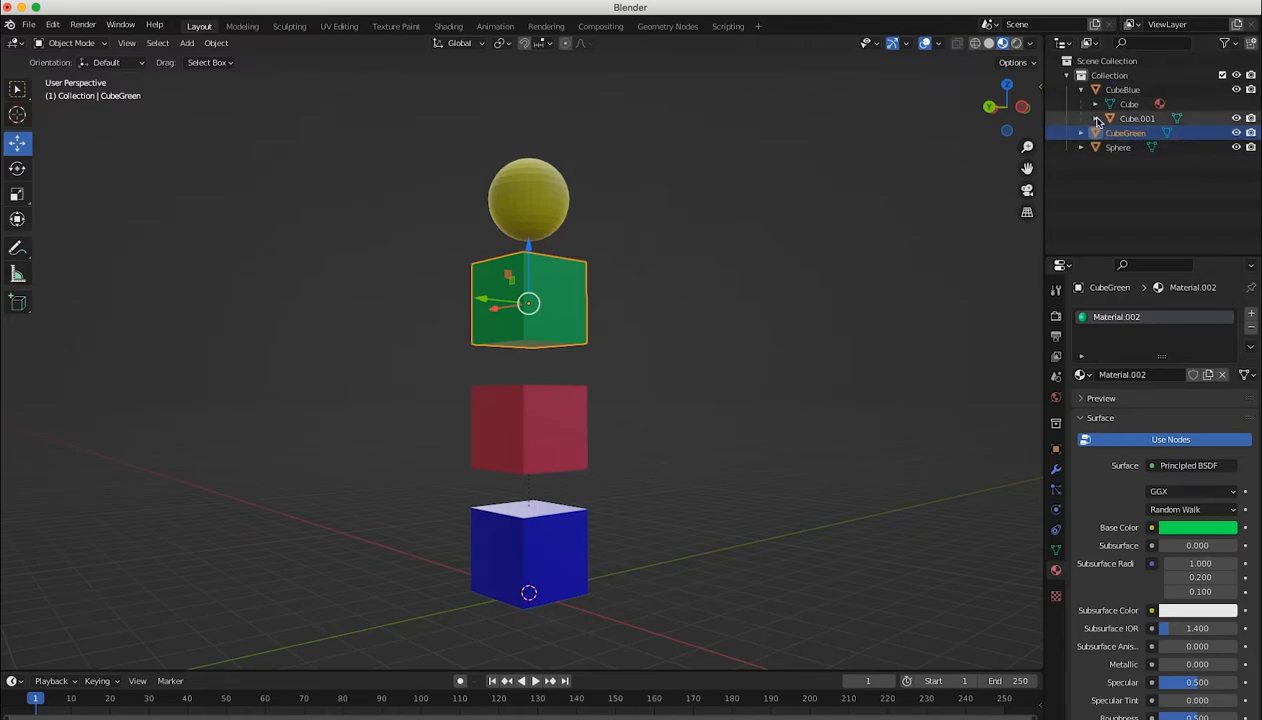
- Identify the child object Cube.001 by toggling its visibility and rename this pink cube as CubePink
left_click(1236, 118)
left_click(1236, 118)
left_click(1127, 118)
double_click(1133, 118)
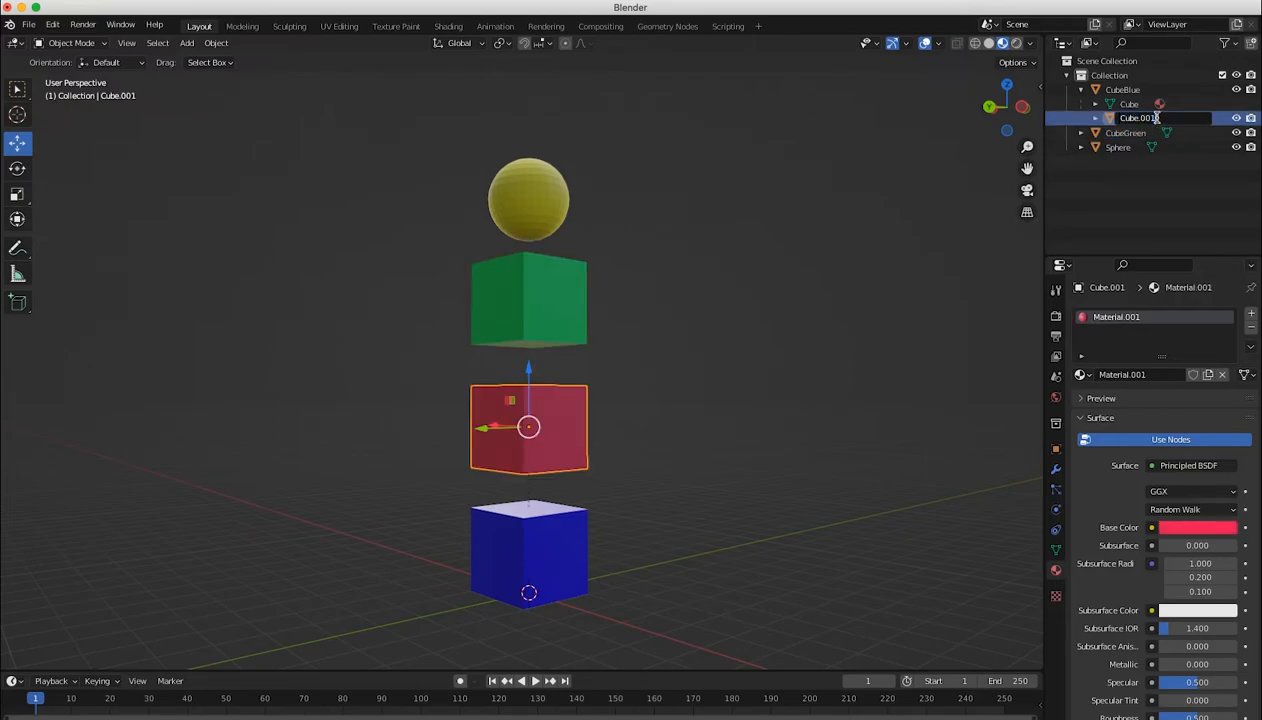
left_click_drag(1140, 118, 1175, 113)
type("Pink")
key("Return")
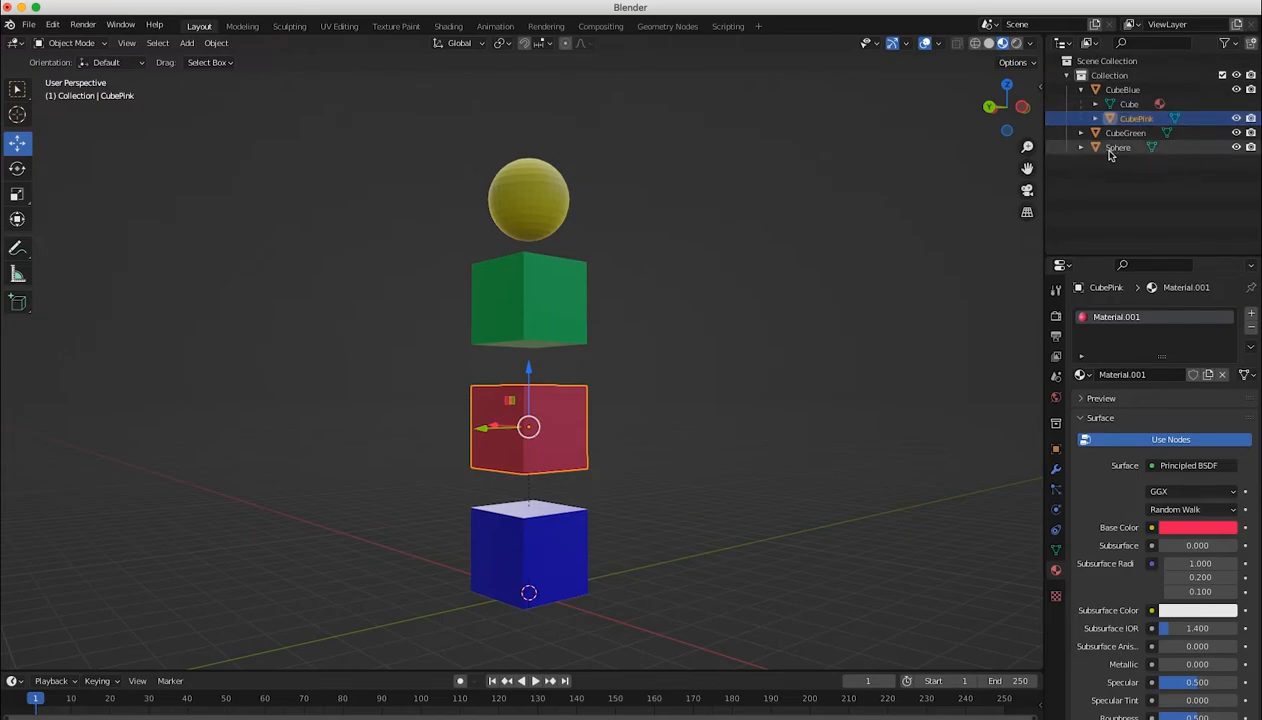
- Examine the CubeBlue hierarchy, including its mesh data and the child CubePink, by collapsing and expanding it
left_click(1133, 202)
double_click(1131, 104)
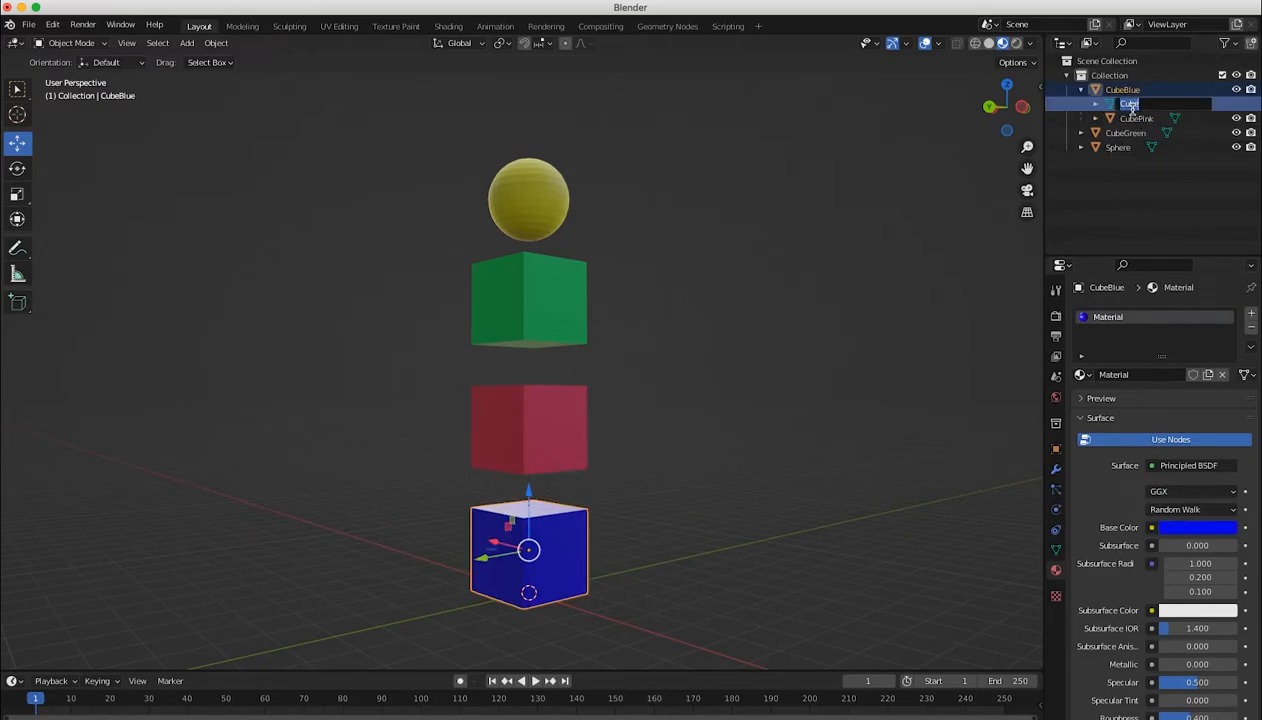
left_click(1090, 109)
left_click(1095, 106)
left_click(1095, 106)
left_click(1081, 91)
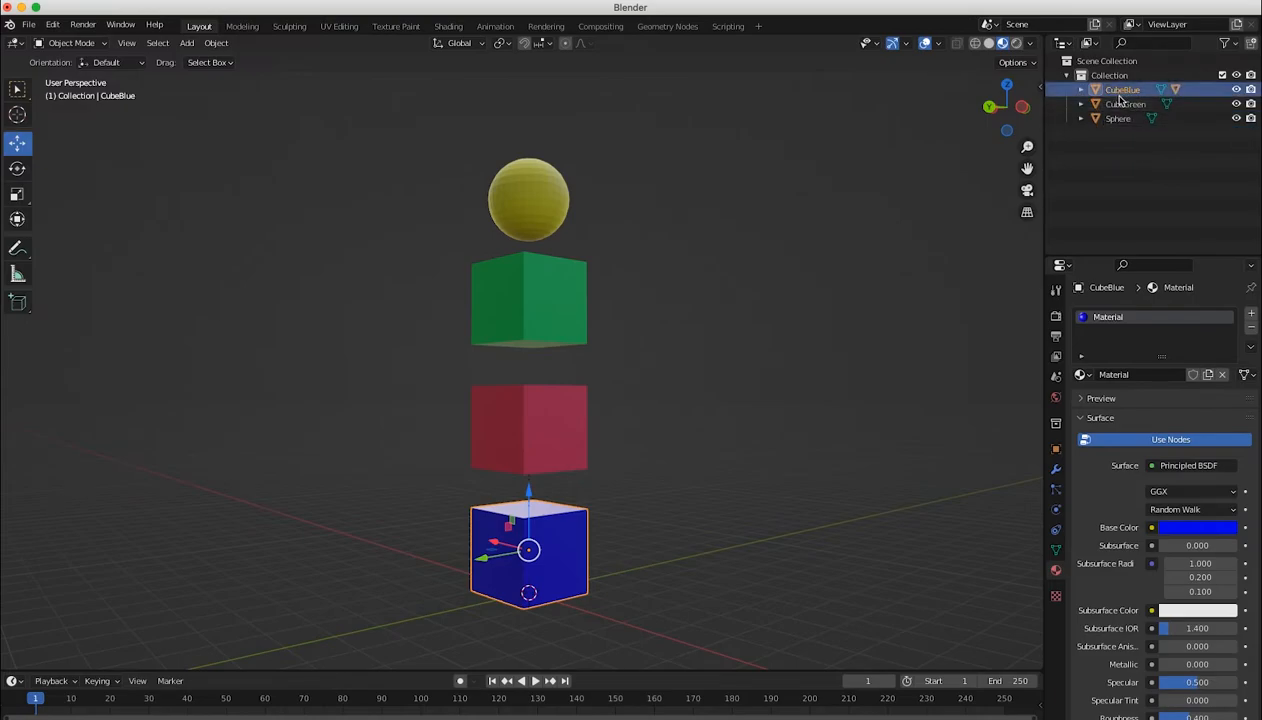
left_click(1081, 91)
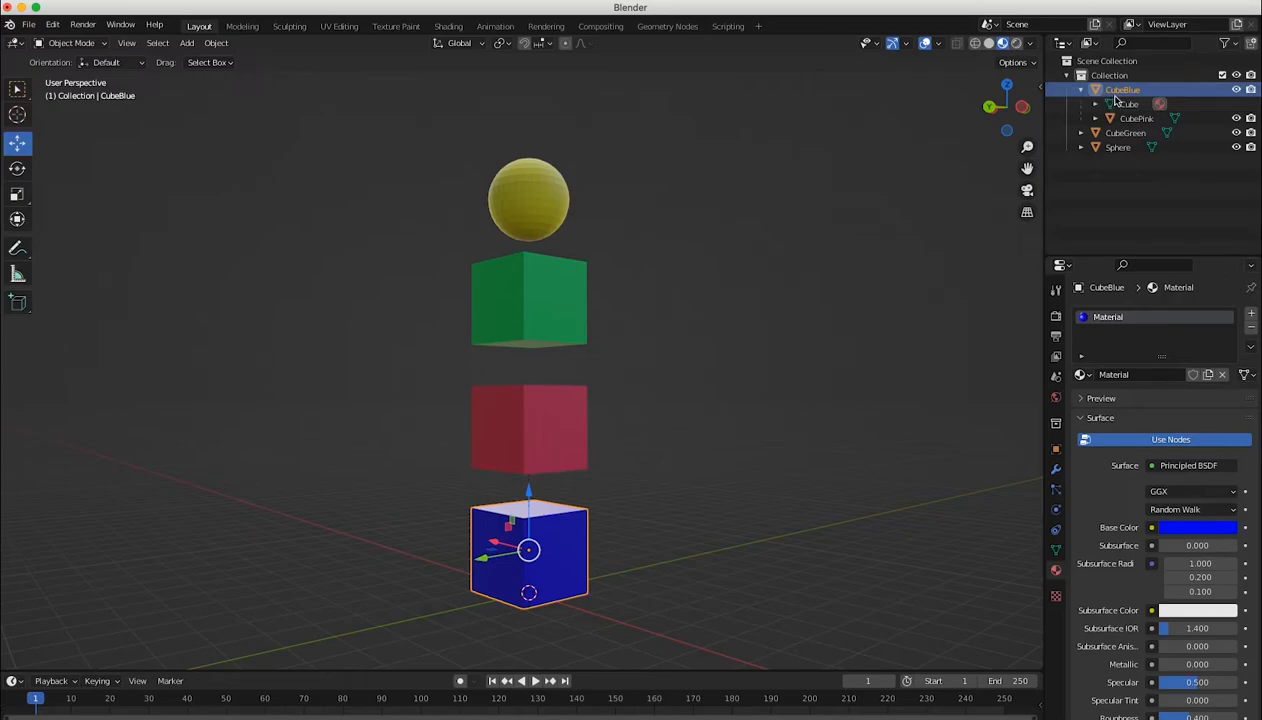
left_click(1112, 119)
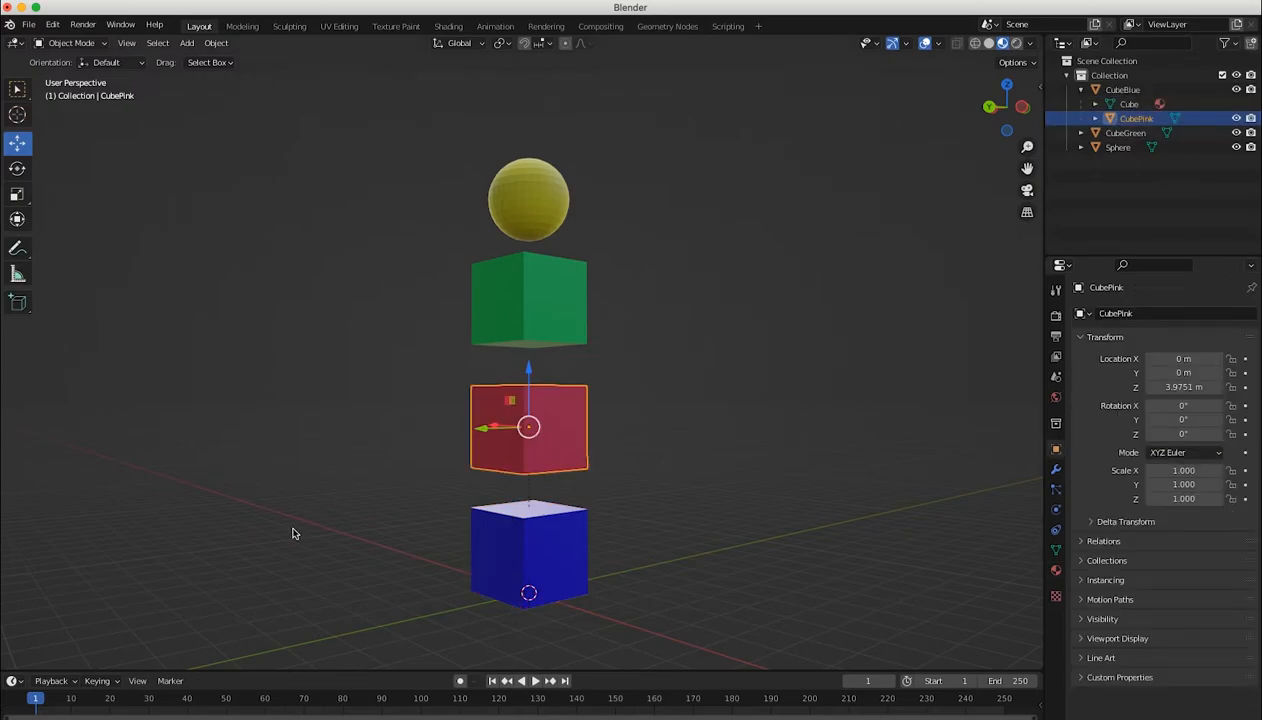
- Try moving the blue parent cube about 0.21 m along negative Y, and undo the move
left_click(528, 565)
left_click_drag(482, 558, 524, 590)
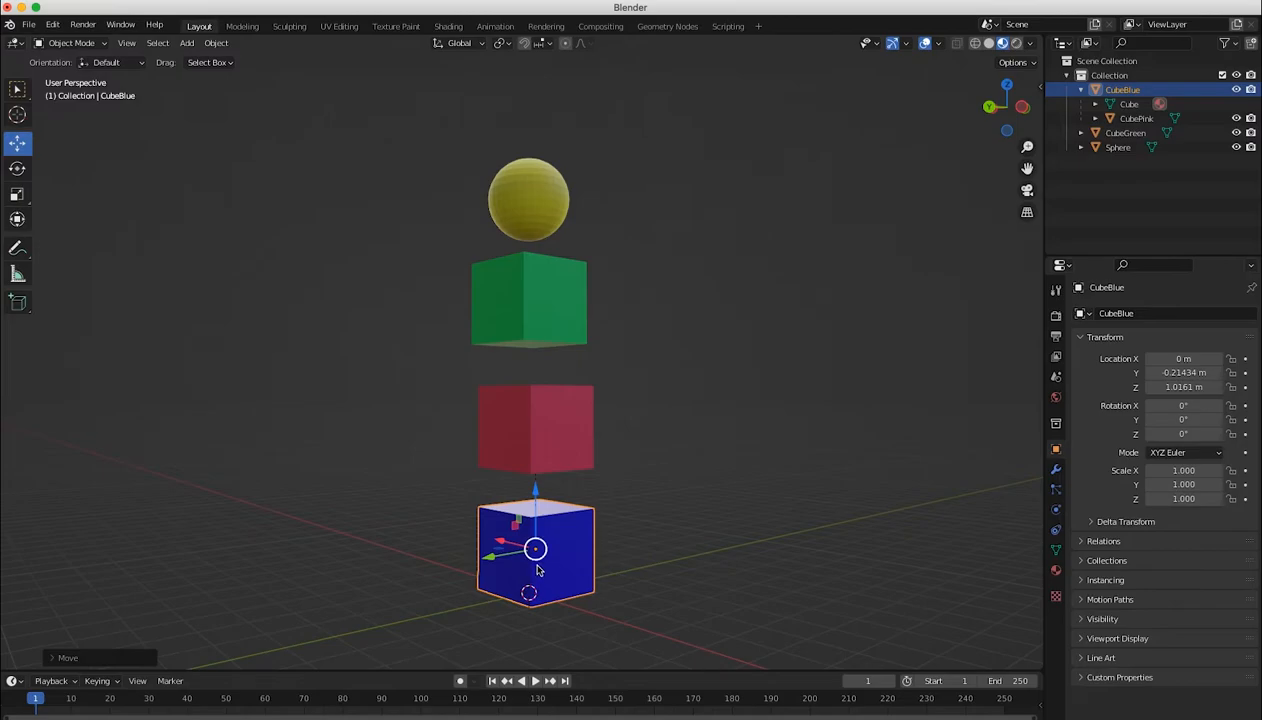
key("ctrl+z")
- Try rotating the blue parent cube freely to test the parenting, and cancel the rotation
key("shift+space")
key("r")
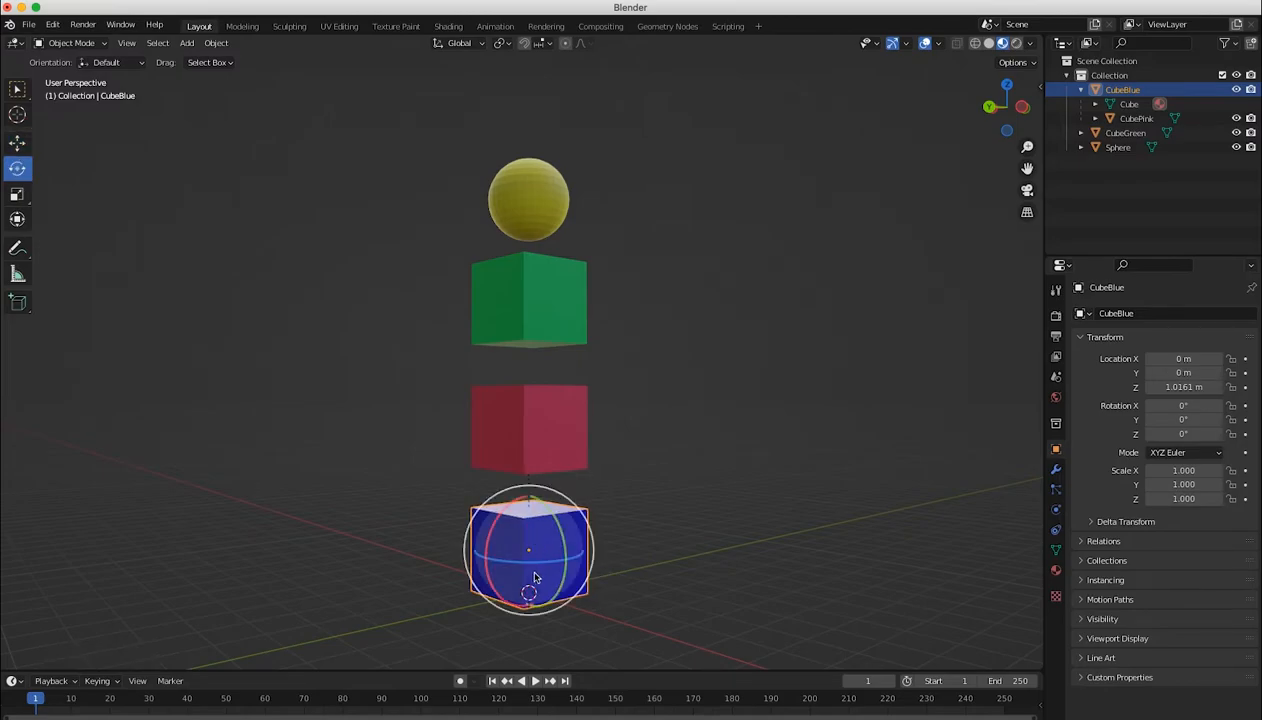
left_click_drag(553, 532, 520, 532)
right_click(520, 532)
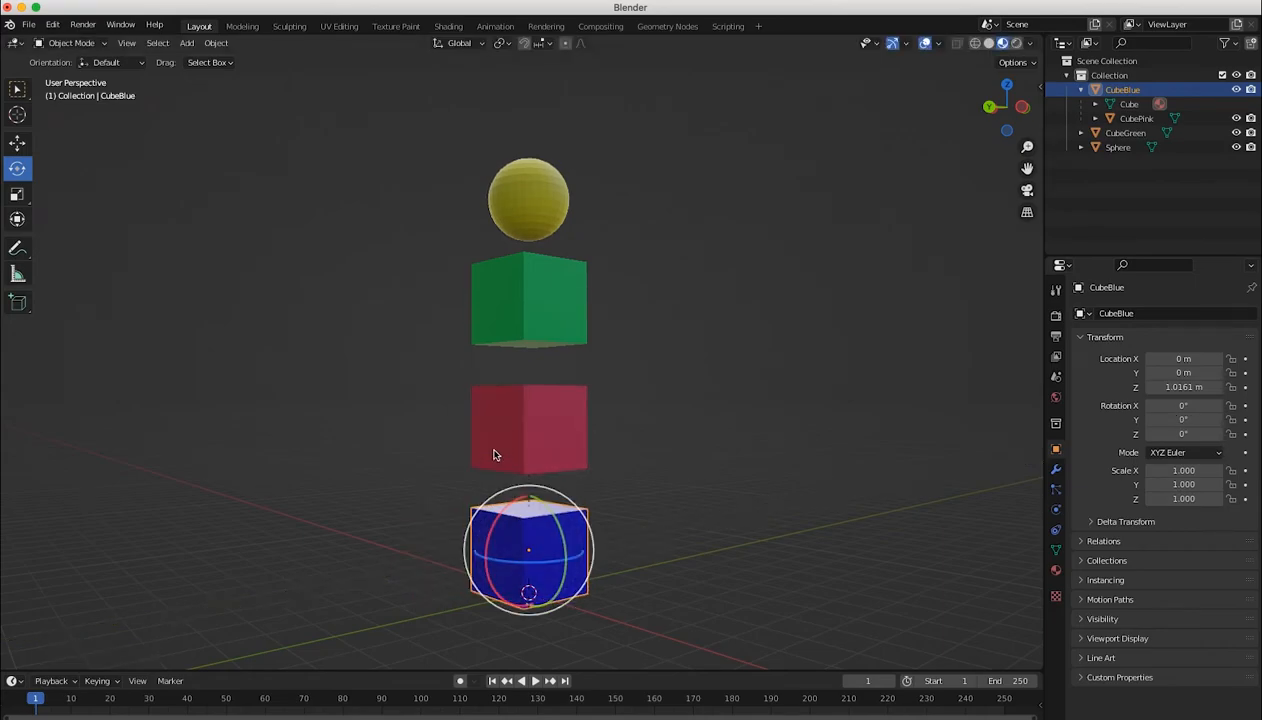
- Move the blue parent cube along the X axis to about -4.42 m
left_click(511, 440)
left_click(520, 549)
middle_click_drag(520, 549, 597, 579)
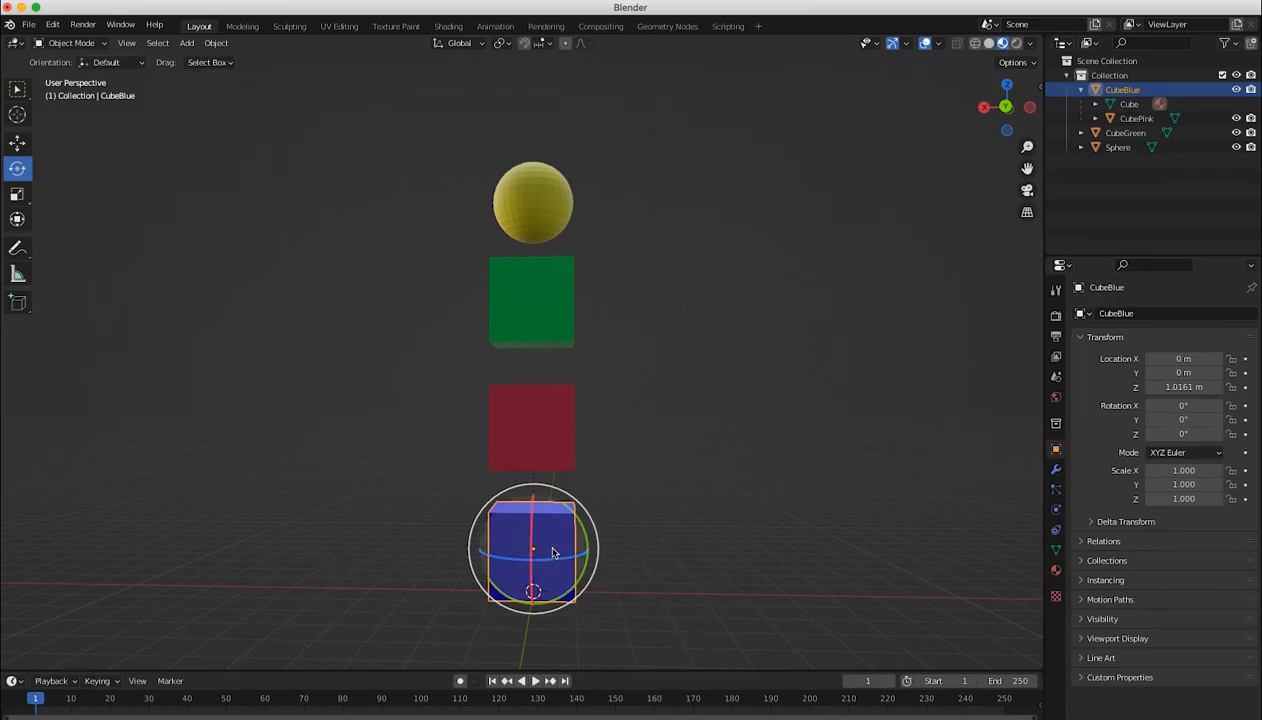
key("shift+space")
key("g")
left_click_drag(483, 550, 667, 552)
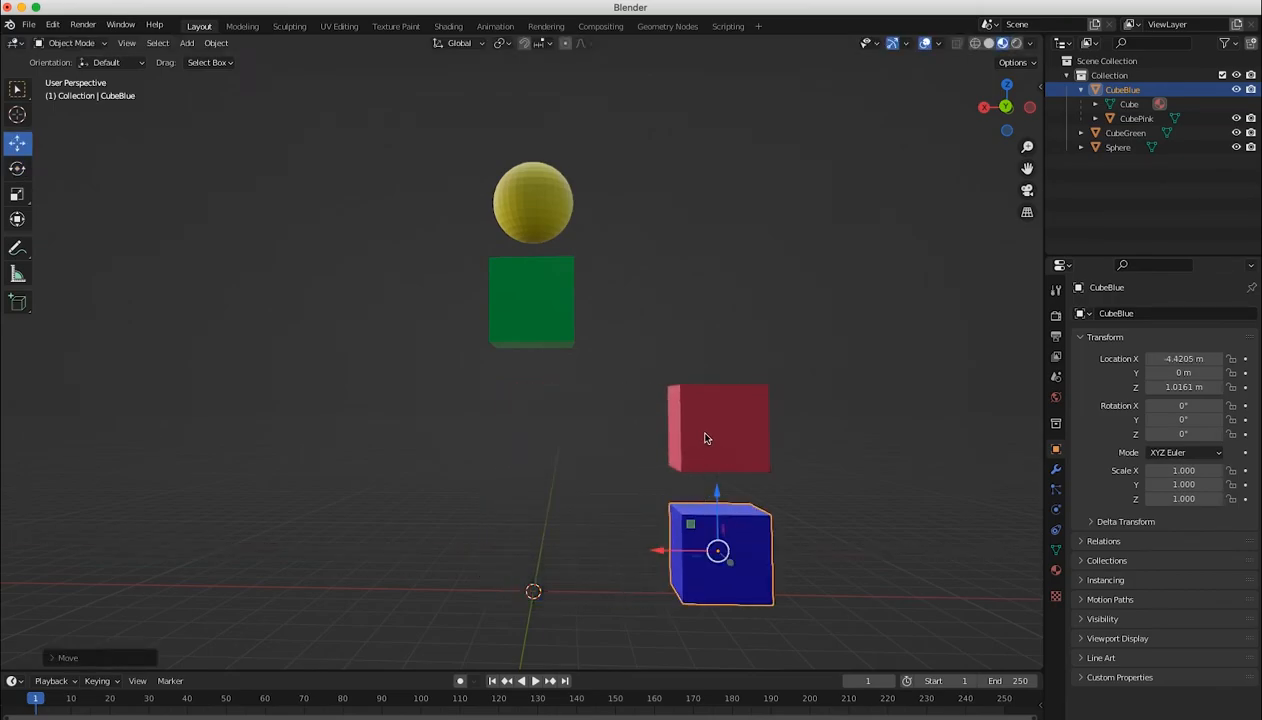
- Rotate the pink child cube freely to test whether the child can be transformed independently of its parent
left_click(710, 436)
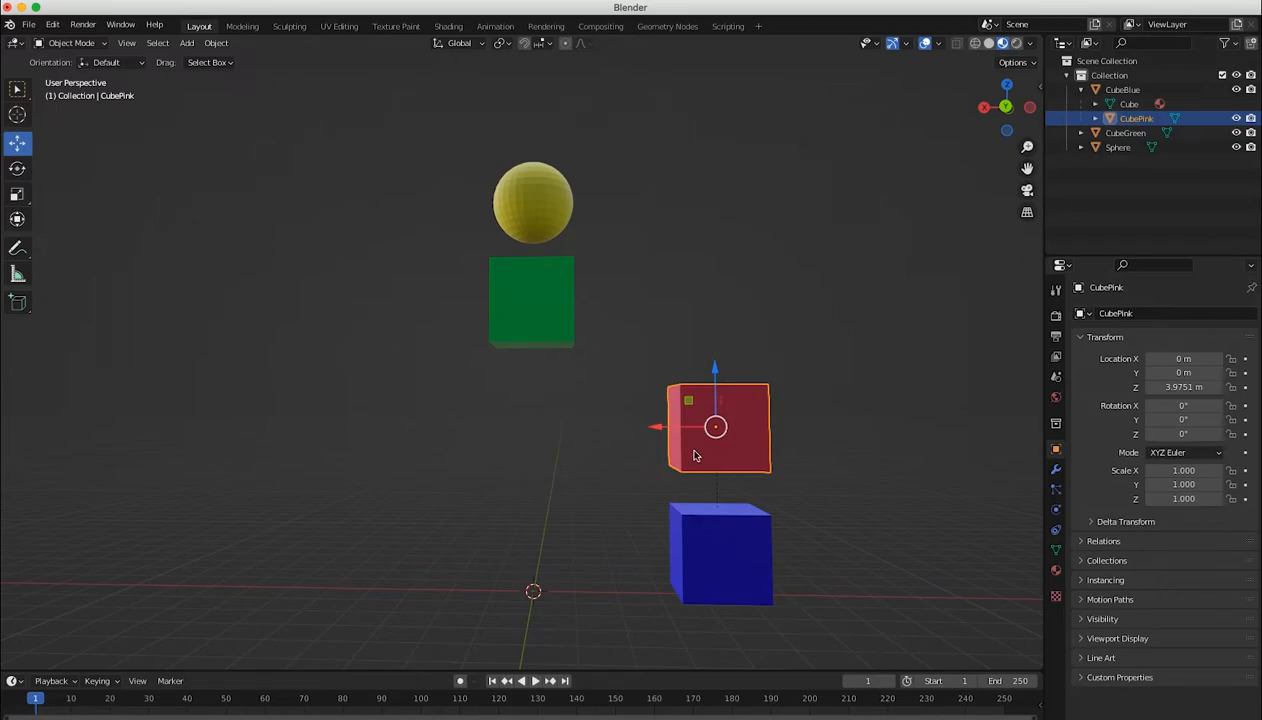
key("shift+space")
key("r")
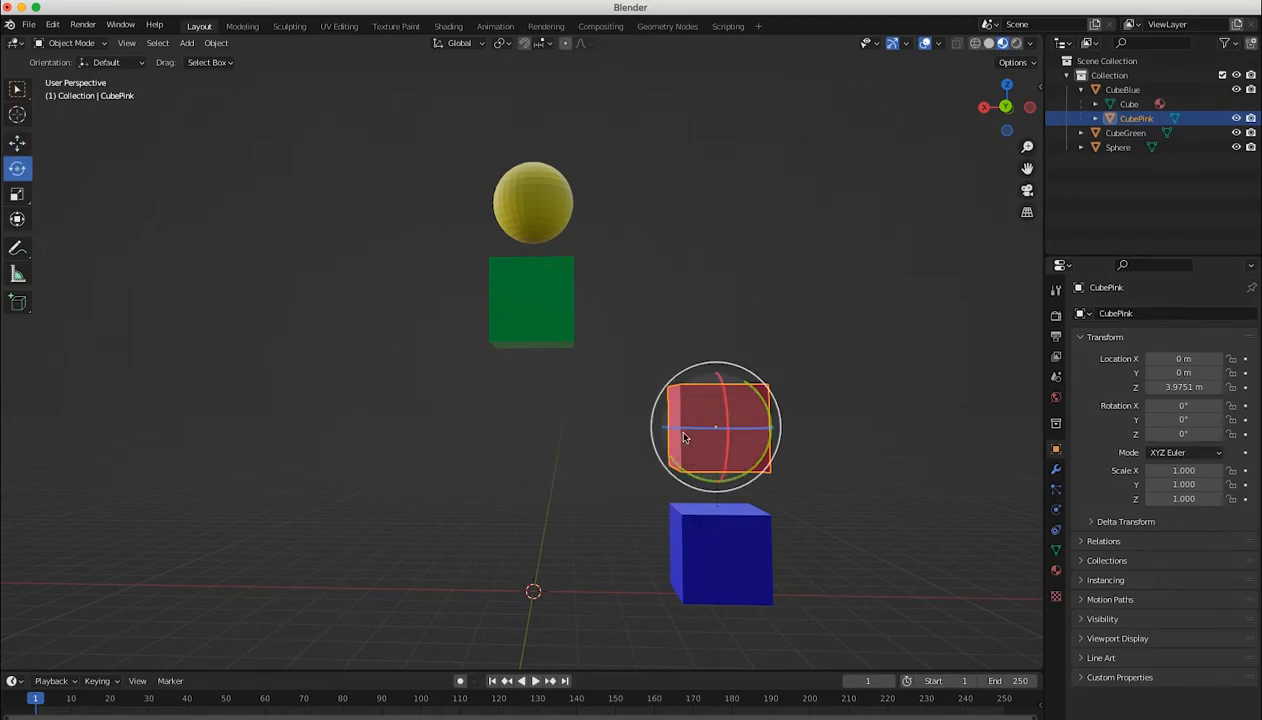
left_click_drag(687, 436, 575, 437)
left_click(615, 510)
middle_click_drag(615, 510, 673, 577)
left_click(673, 577)
left_click_drag(716, 580, 707, 499)
- Undo the pink cube's rotation and the blue cube's move along X
key("ctrl+z")
key("ctrl+z")
key("ctrl+z")
key("ctrl+z")
key("ctrl+z")
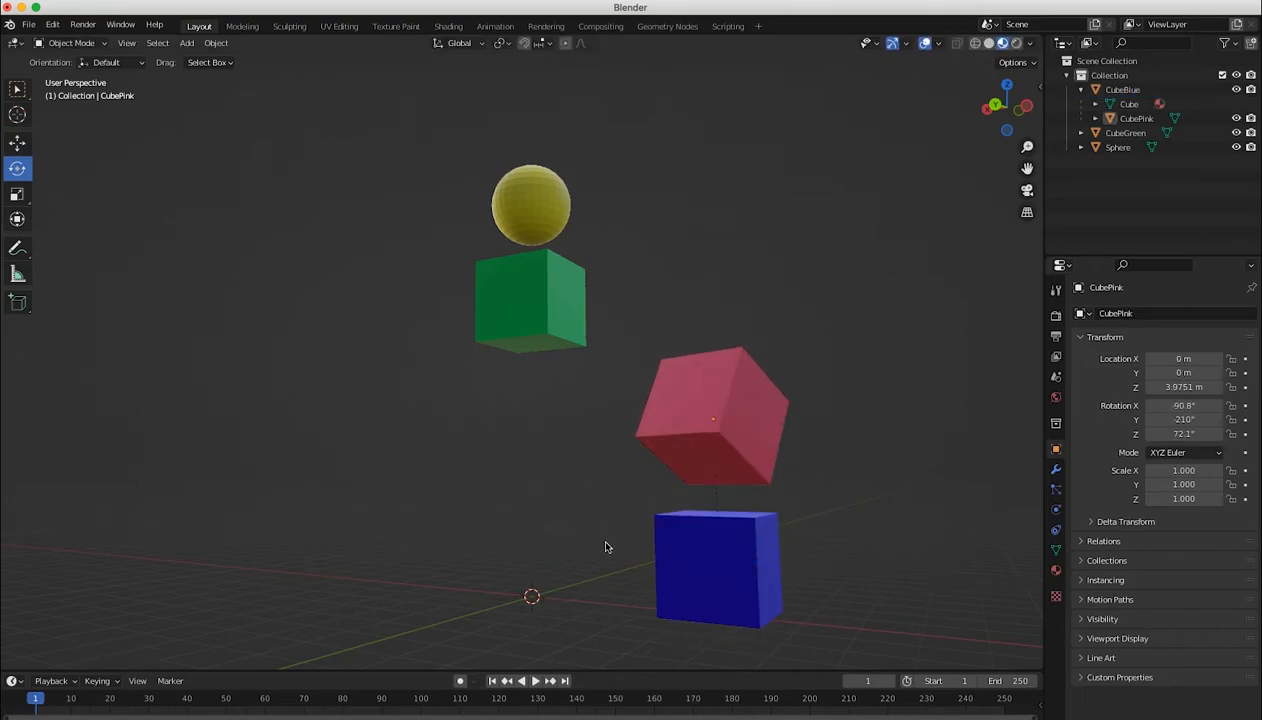
key("ctrl+z")
key("ctrl+z")
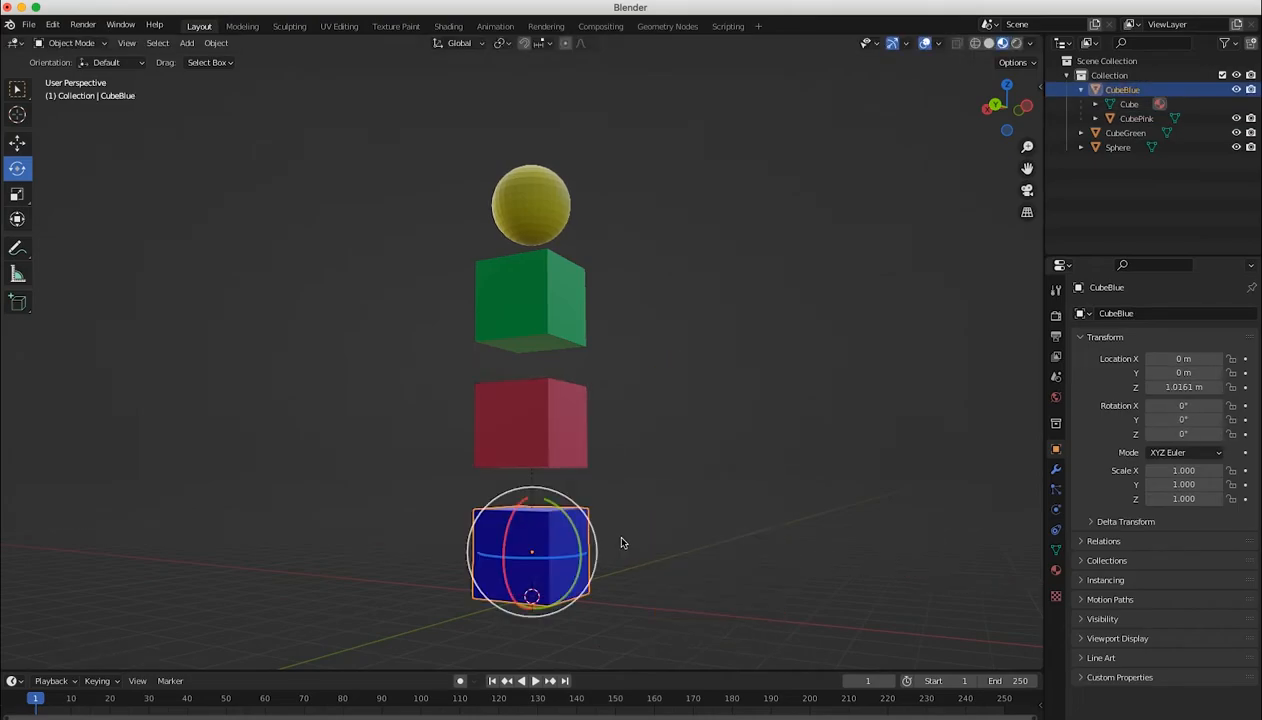
- Parent the green cube to the blue cube using the Object parenting option
middle_click_drag(366, 507, 516, 425)
left_click(520, 330)
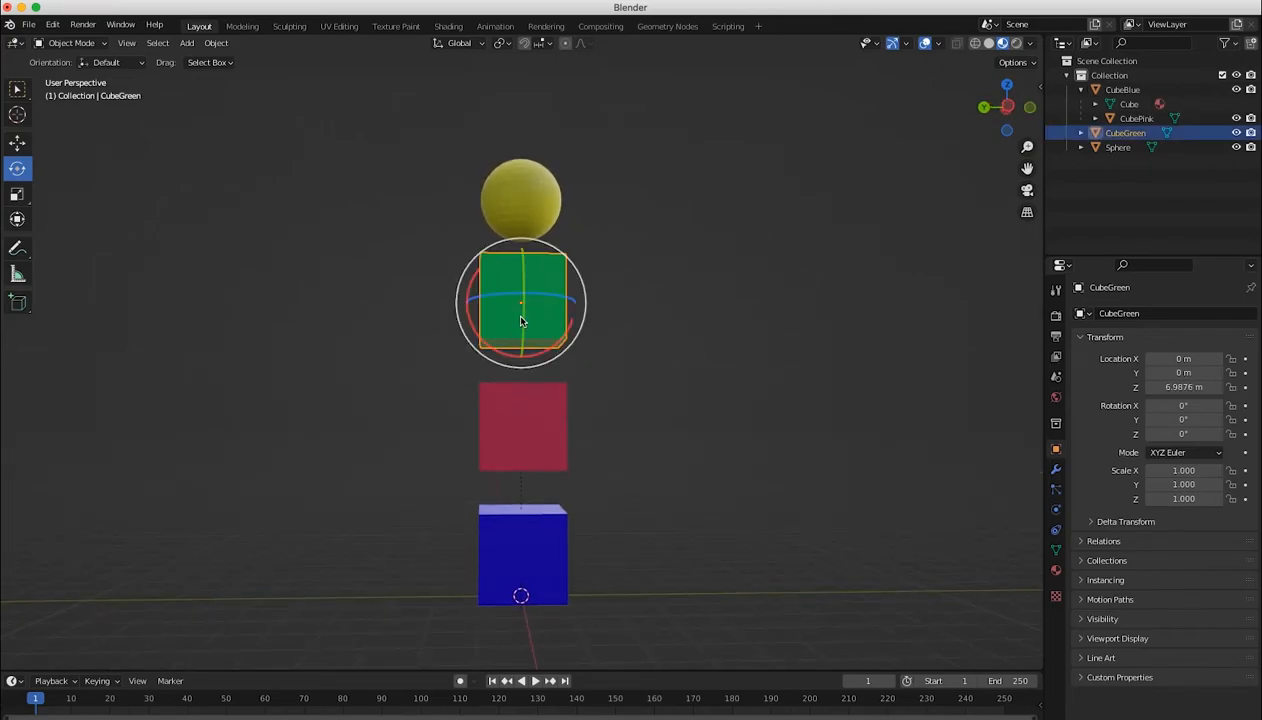
left_click(518, 557, "shift")
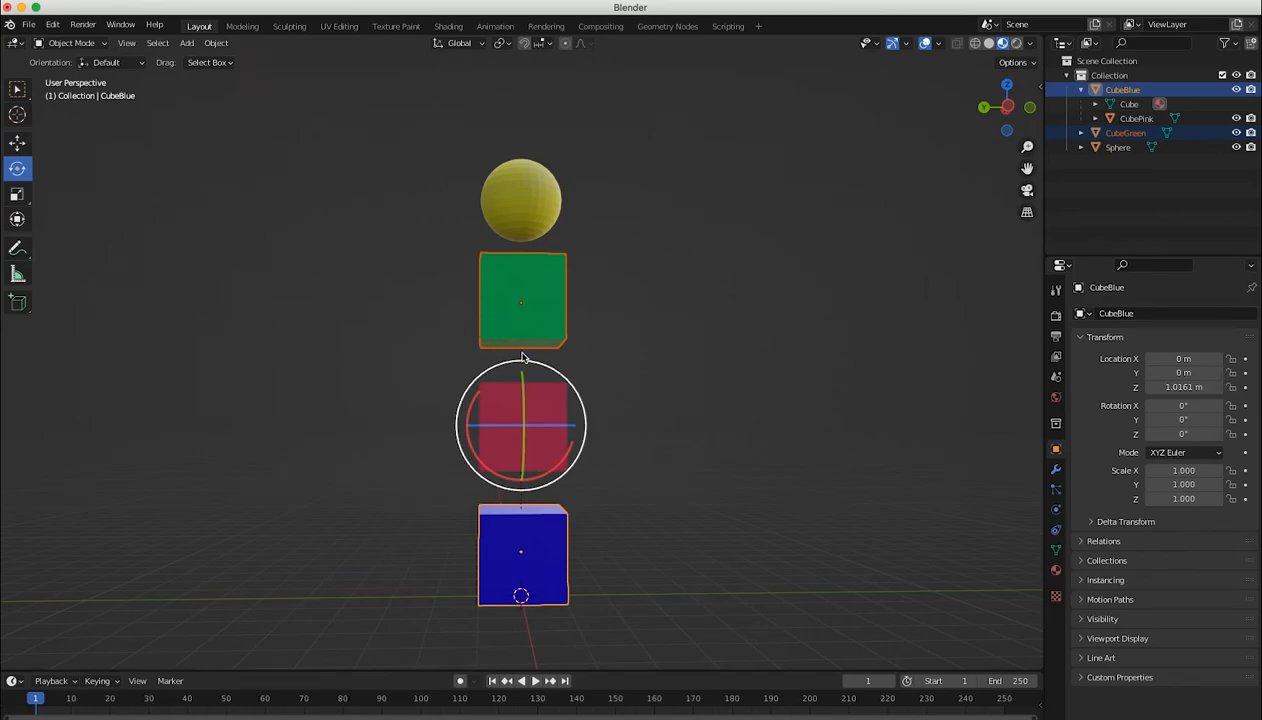
key("ctrl+p")
left_click(420, 356)
left_click(386, 358)
- Try rotating the blue parent cube freely to about 57.7° on X, and undo the rotation
left_click(522, 548)
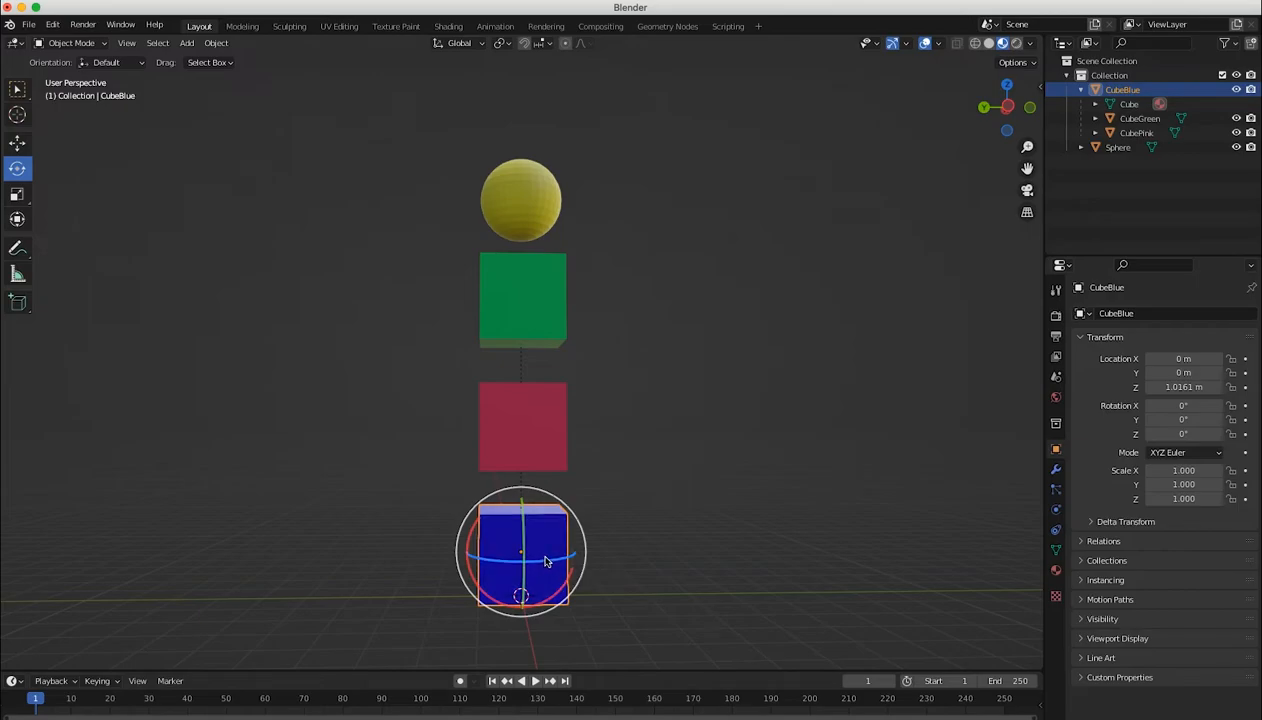
left_click_drag(564, 505, 592, 573)
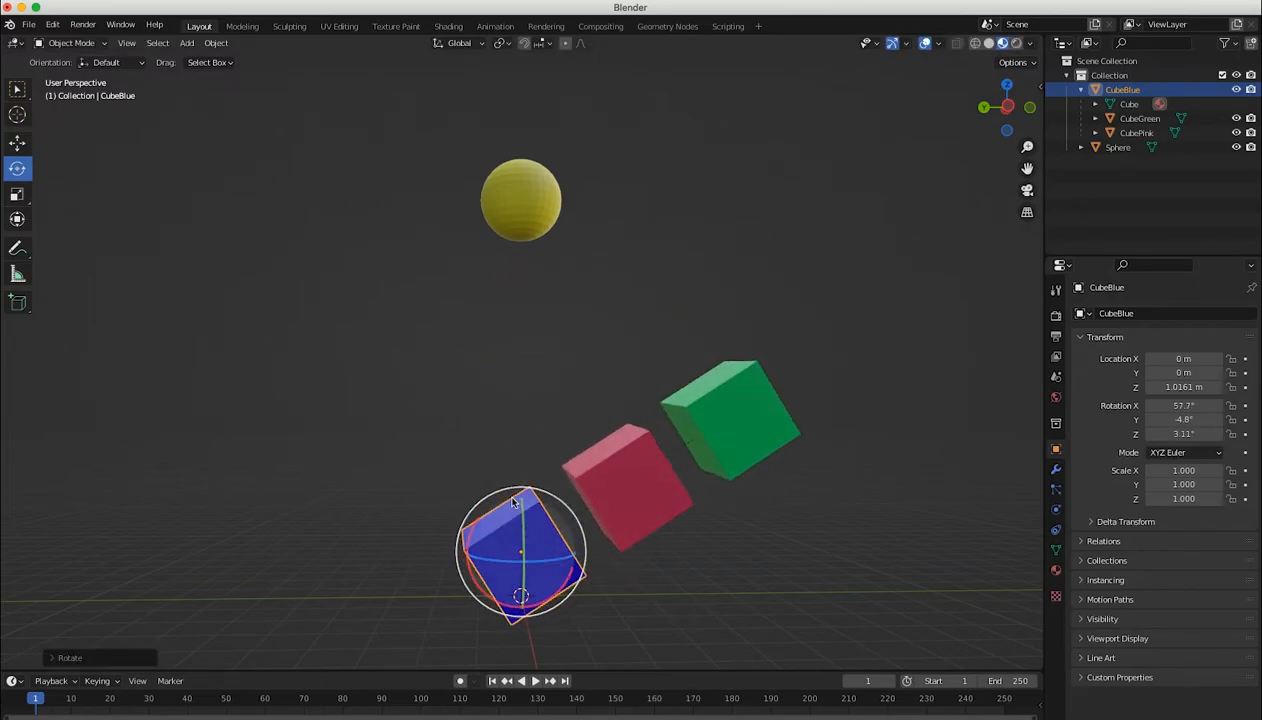
key("super+z")
left_click(359, 422)
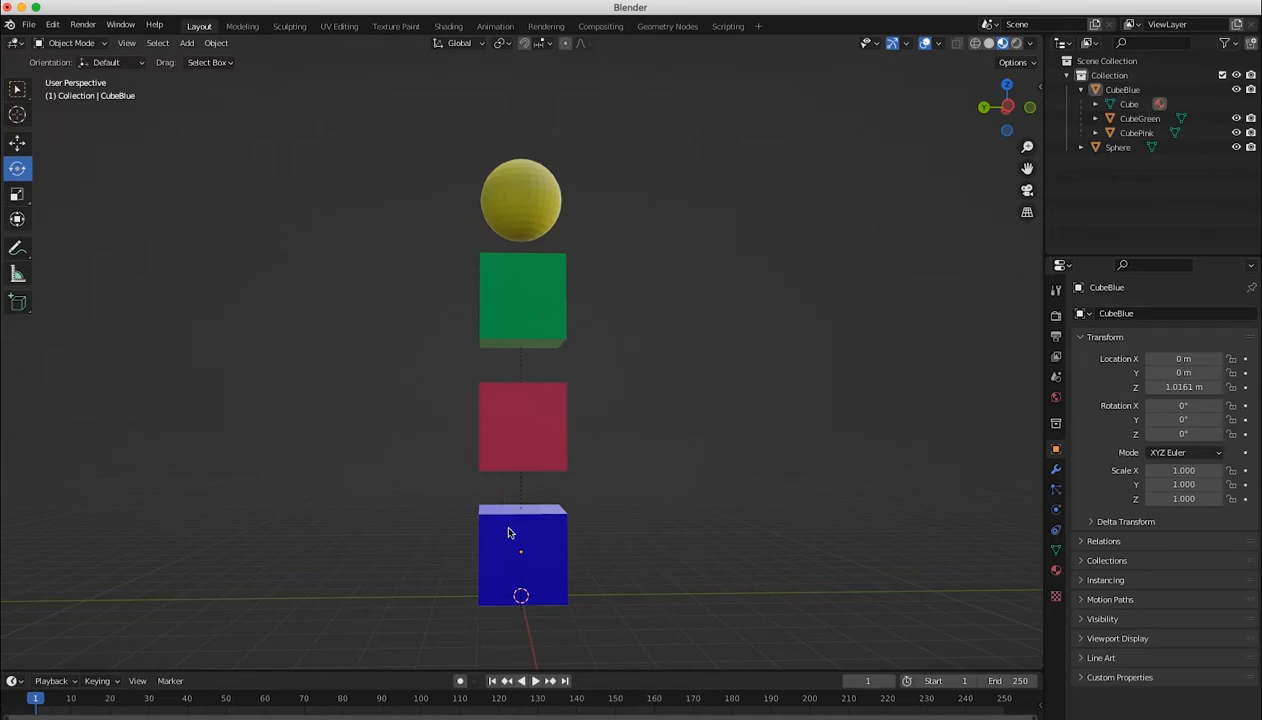
- Parent the yellow sphere to the green cube using the Object parenting option
left_click(503, 522)
left_click(510, 318)
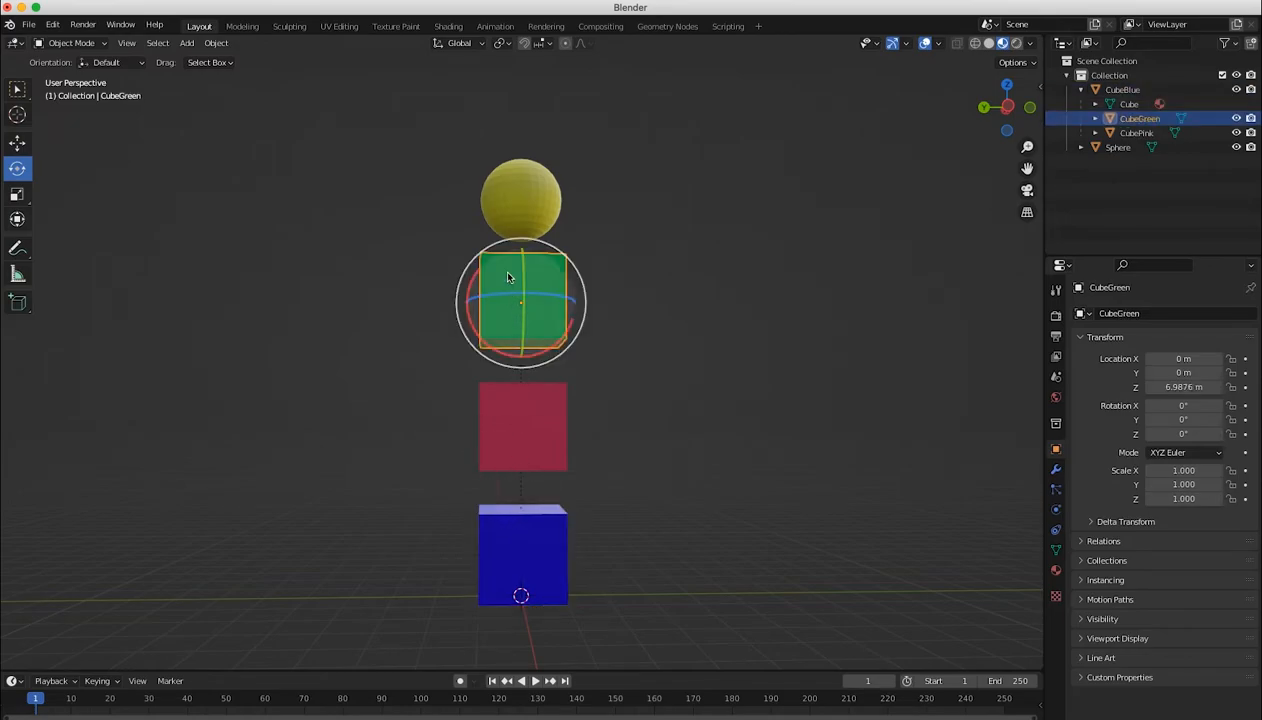
left_click(516, 208)
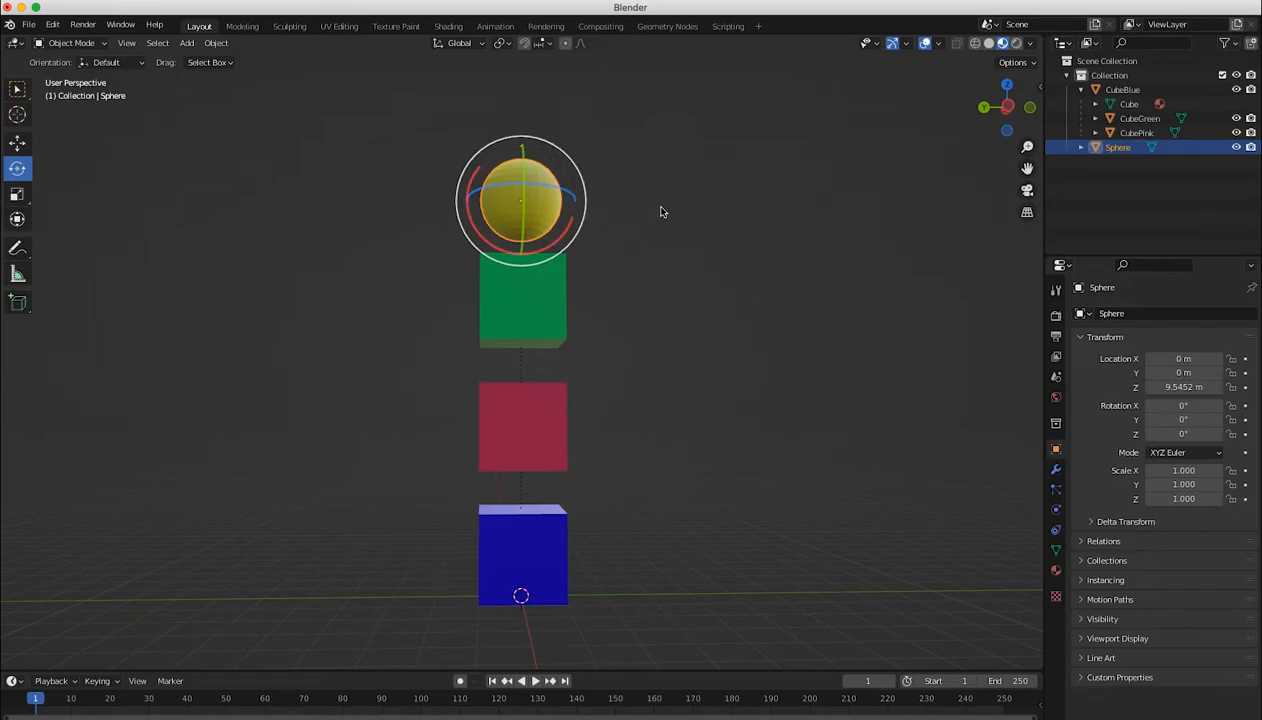
left_click(372, 258)
left_click(503, 208)
left_click(520, 295, "shift")
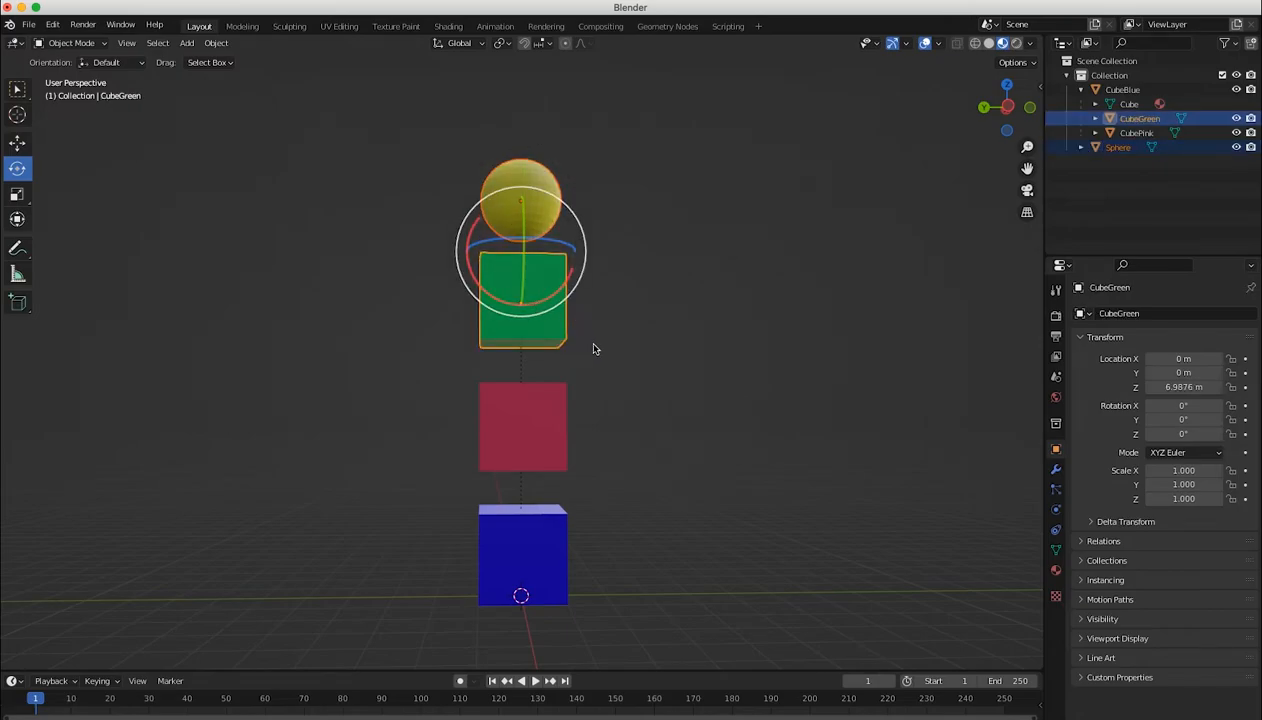
key("super+p")
left_click(517, 350)
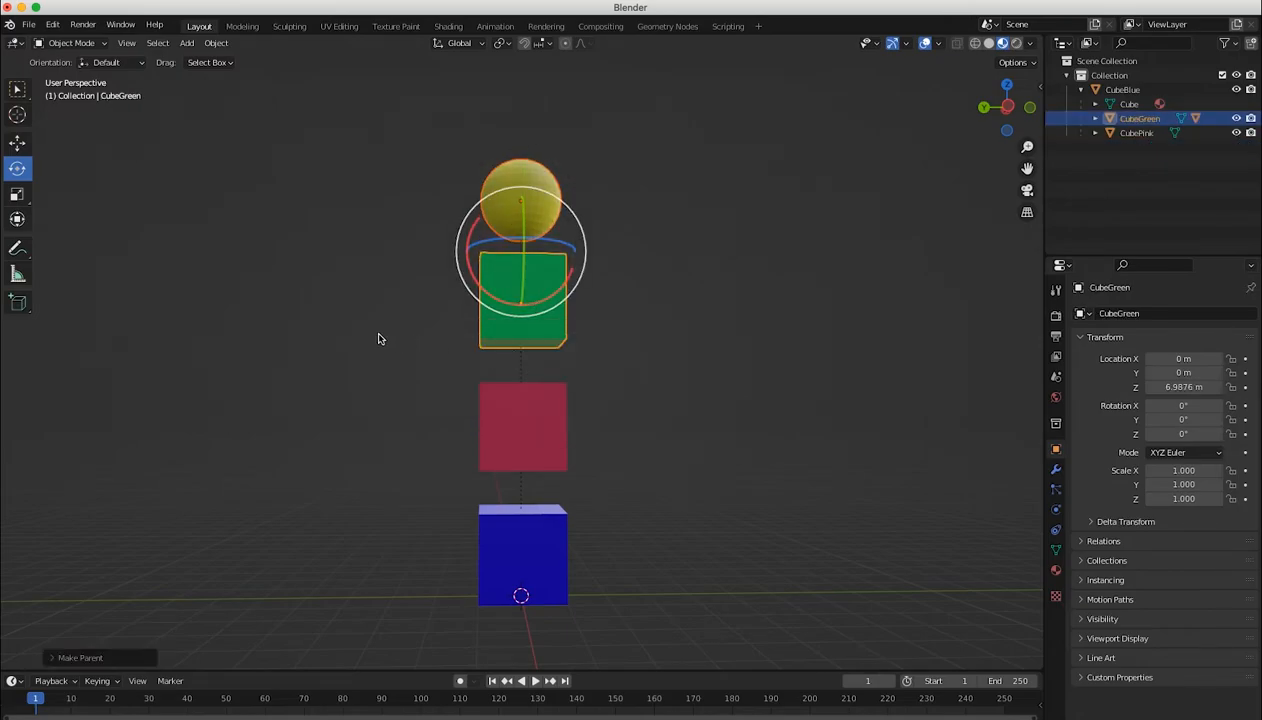
- Parent the green cube to the pink cube with the Object option, and expand CubePink in the outliner to check the hierarchy
left_click(380, 338)
left_click(530, 327)
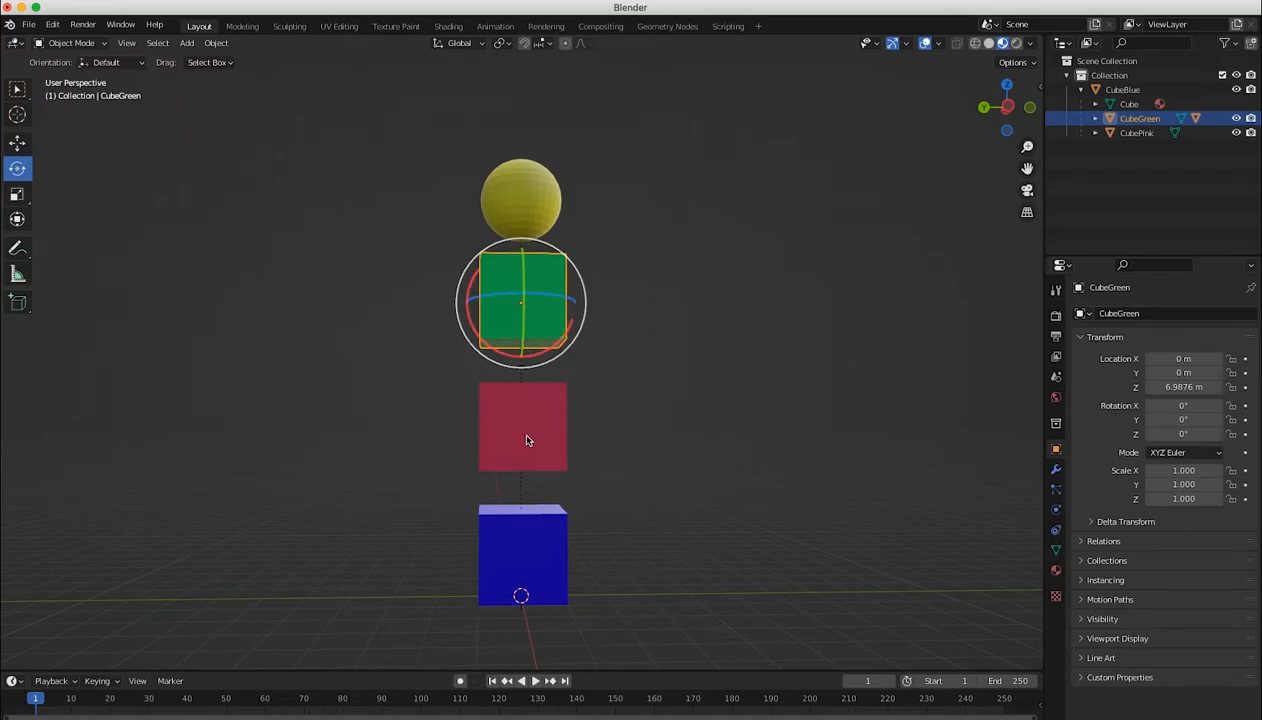
left_click(398, 406)
left_click(507, 332)
left_click(527, 435, "shift")
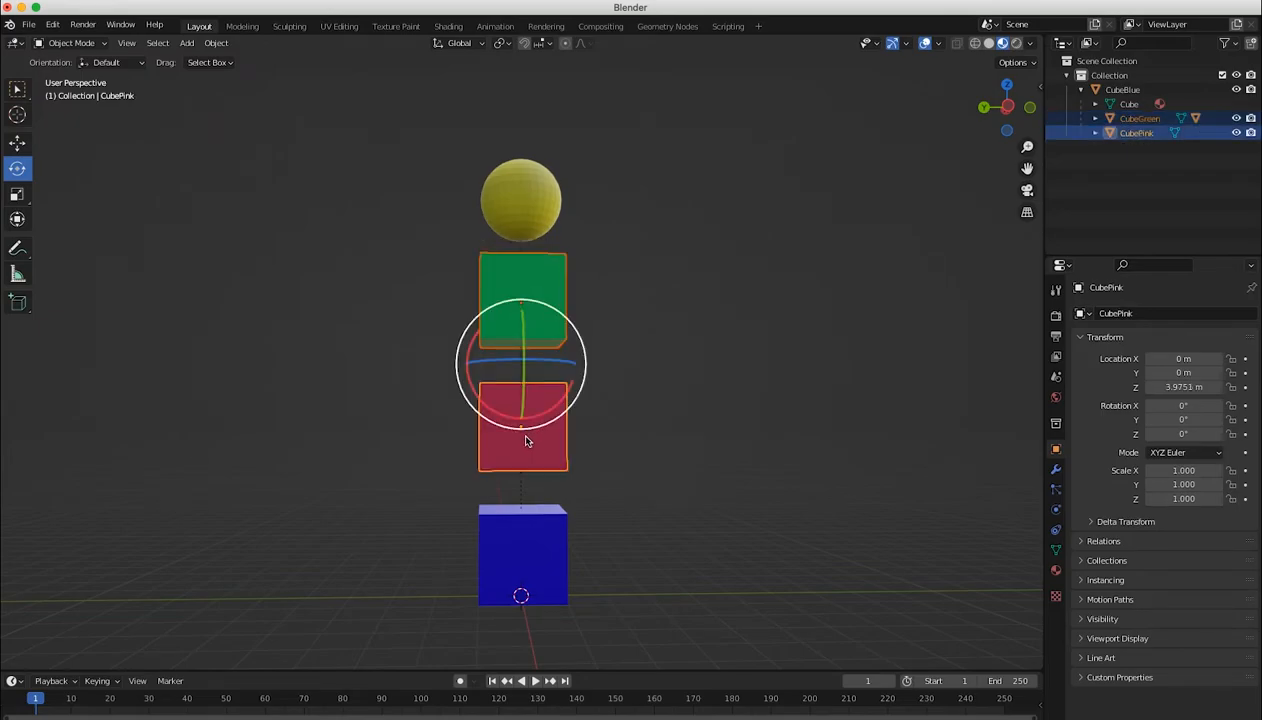
key("ctrl+p")
left_click(490, 443)
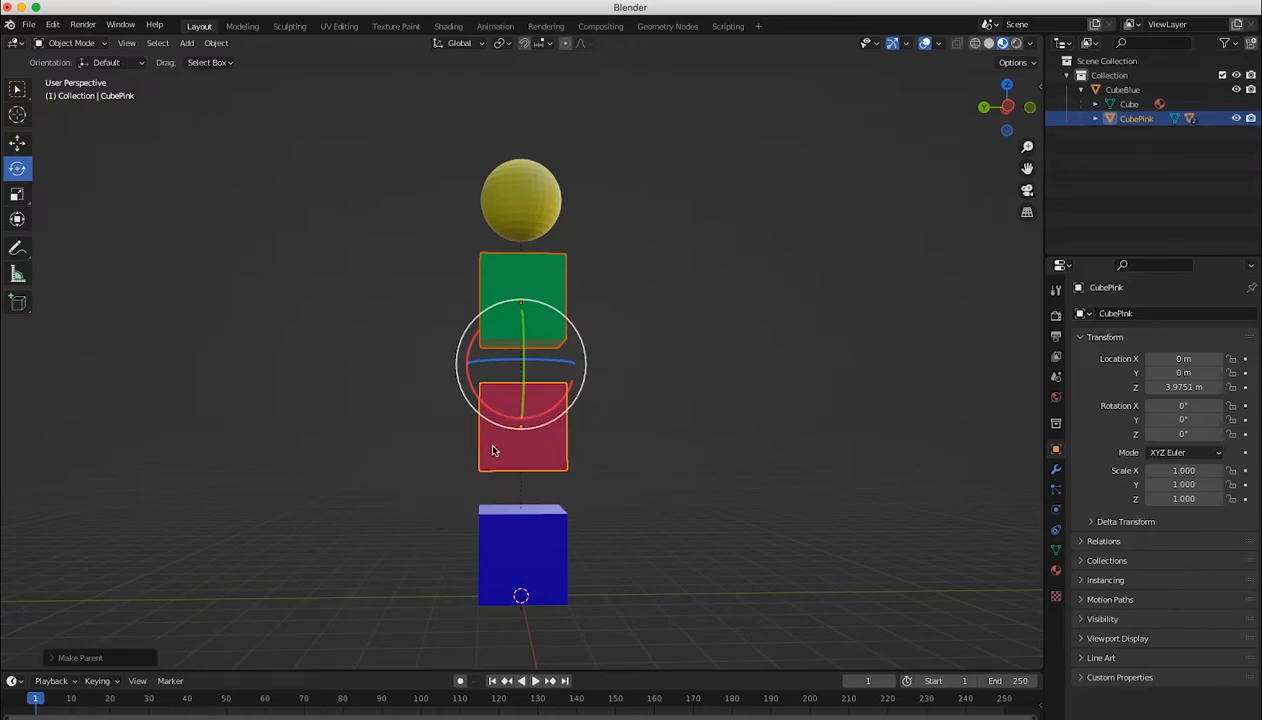
left_click(1095, 119)
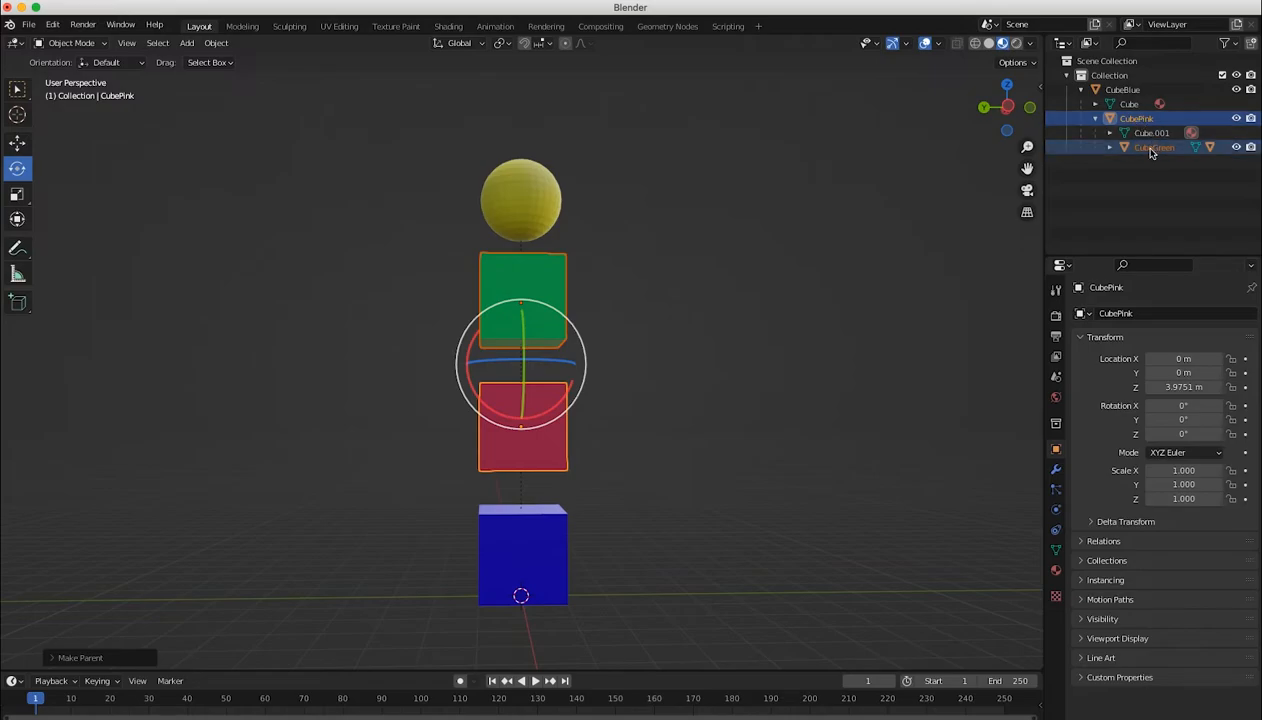
- Try rotating the blue parent cube freely to test how the chain of children follows
left_click(505, 537)
left_click(477, 525)
left_click(495, 541)
left_click_drag(495, 541, 550, 505)
- Try rotating the pink cube freely to about -47.2° on X to test its effect on its children
left_click(630, 463)
left_click_drag(630, 463, 617, 362)
left_click(617, 362)
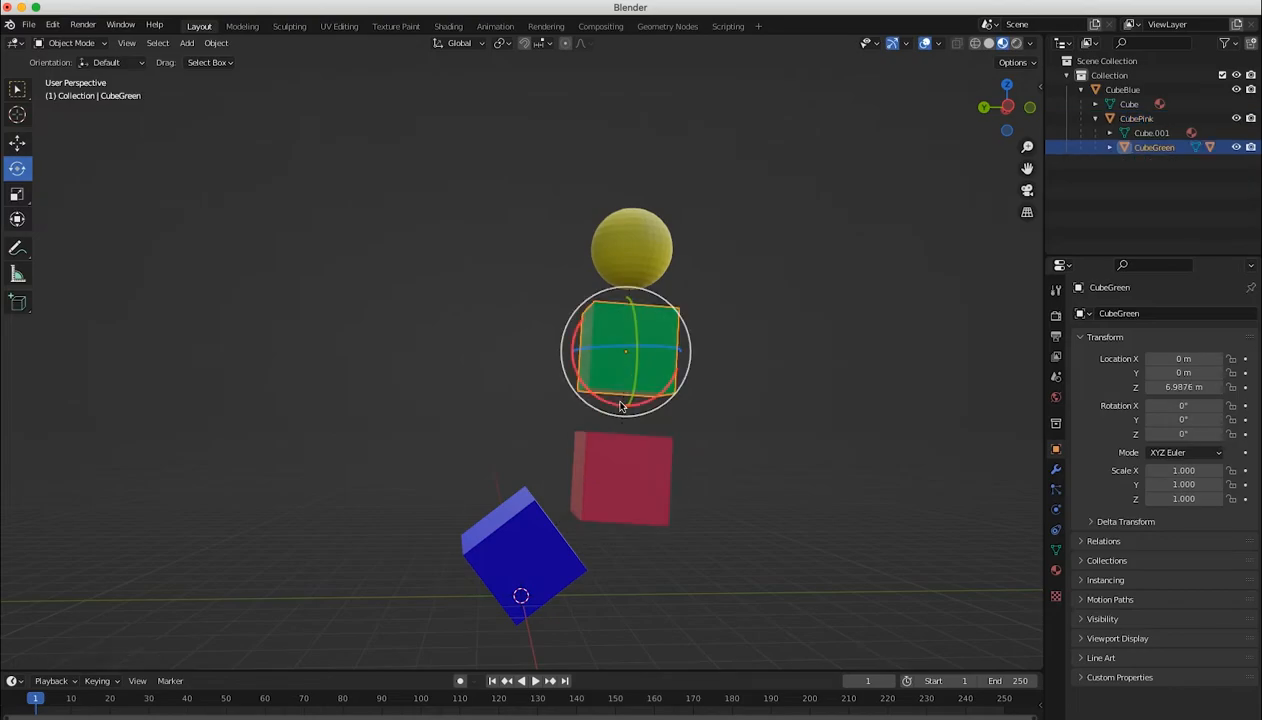
left_click(604, 438)
left_click_drag(604, 415, 600, 418)
- Try rotating the green cube freely to about 61.6° on X and scaling it down uniformly
left_click(619, 322)
left_click_drag(614, 296, 686, 292)
middle_click_drag(400, 410, 527, 375)
key("shift+space")
key("s")
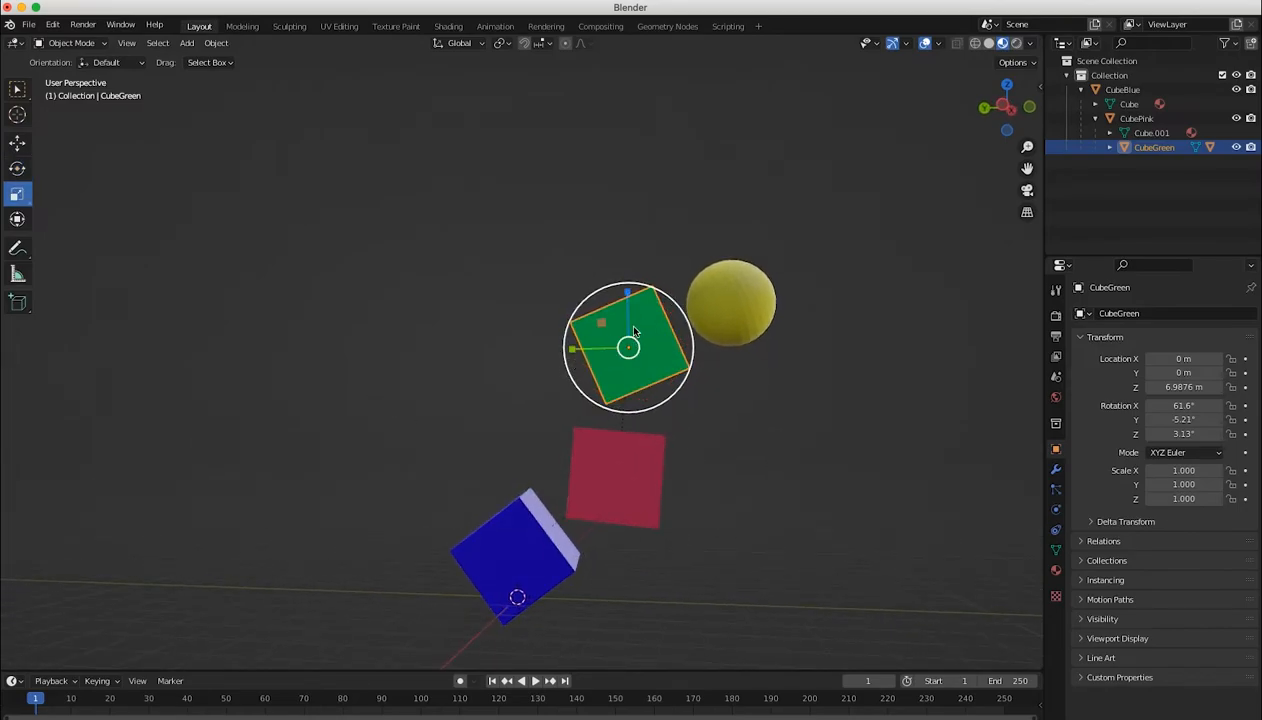
left_click_drag(648, 290, 625, 340)
- Try scaling the pink cube down uniformly to about 0.58
left_click(600, 467)
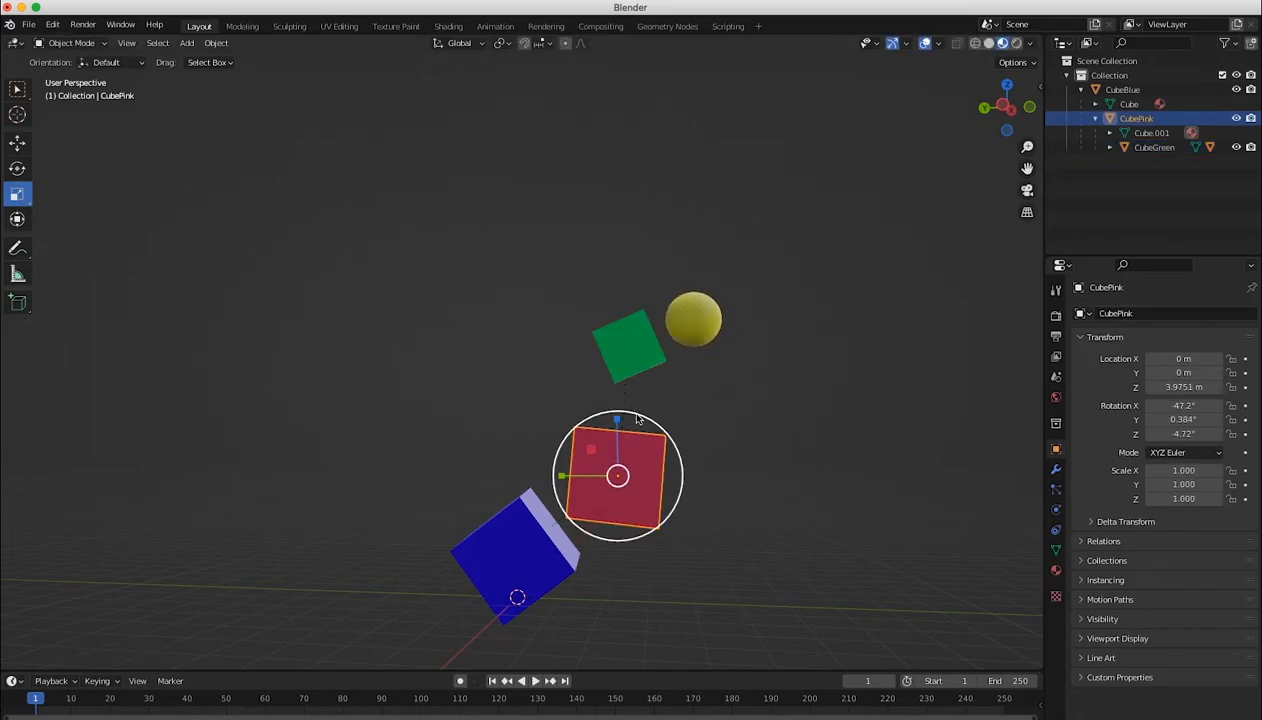
left_click_drag(600, 467, 606, 438)
mouse_move(524, 470)
middle_mouse_down()
mouse_move(389, 445)
mouse_move(514, 456)
middle_mouse_up()
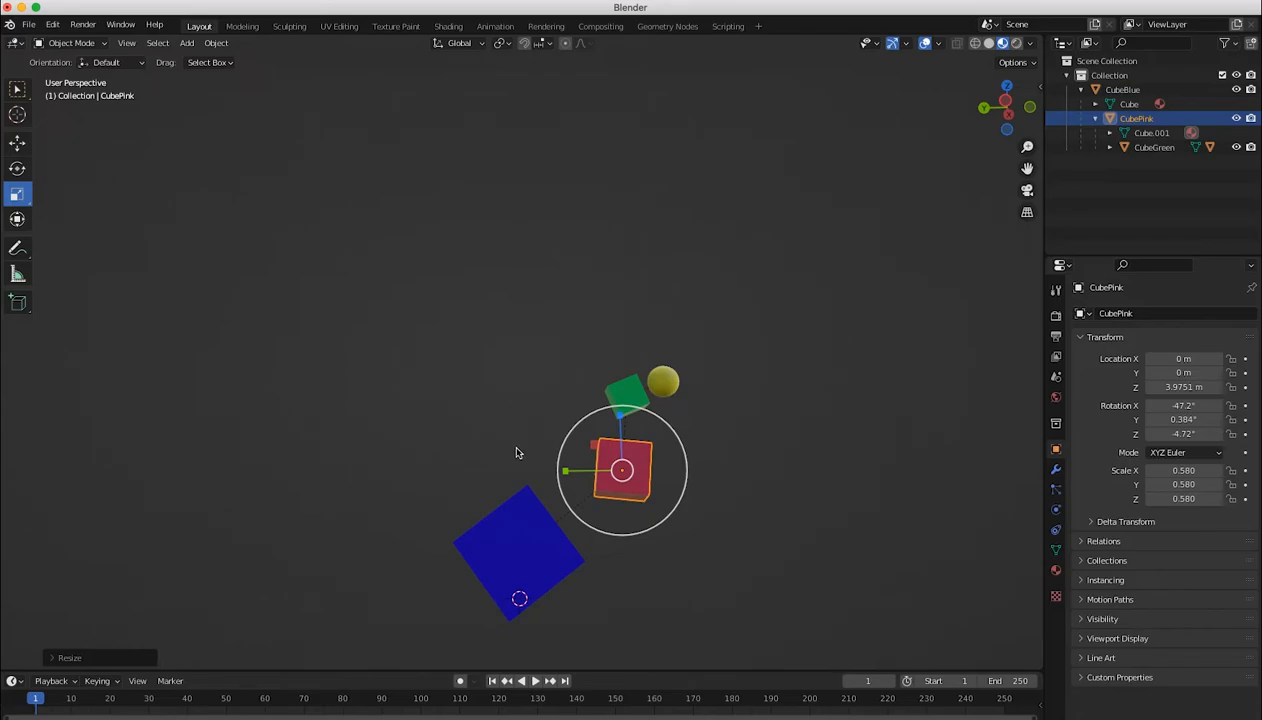
- Undo all the test rotations and scalings of the blue, pink and green cubes
key("ctrl+z")
key("ctrl+z")
key("ctrl+z")
key("ctrl+z")
key("ctrl+z")
key("ctrl+z")
key("ctrl+z")
key("ctrl+z")
key("ctrl+z")
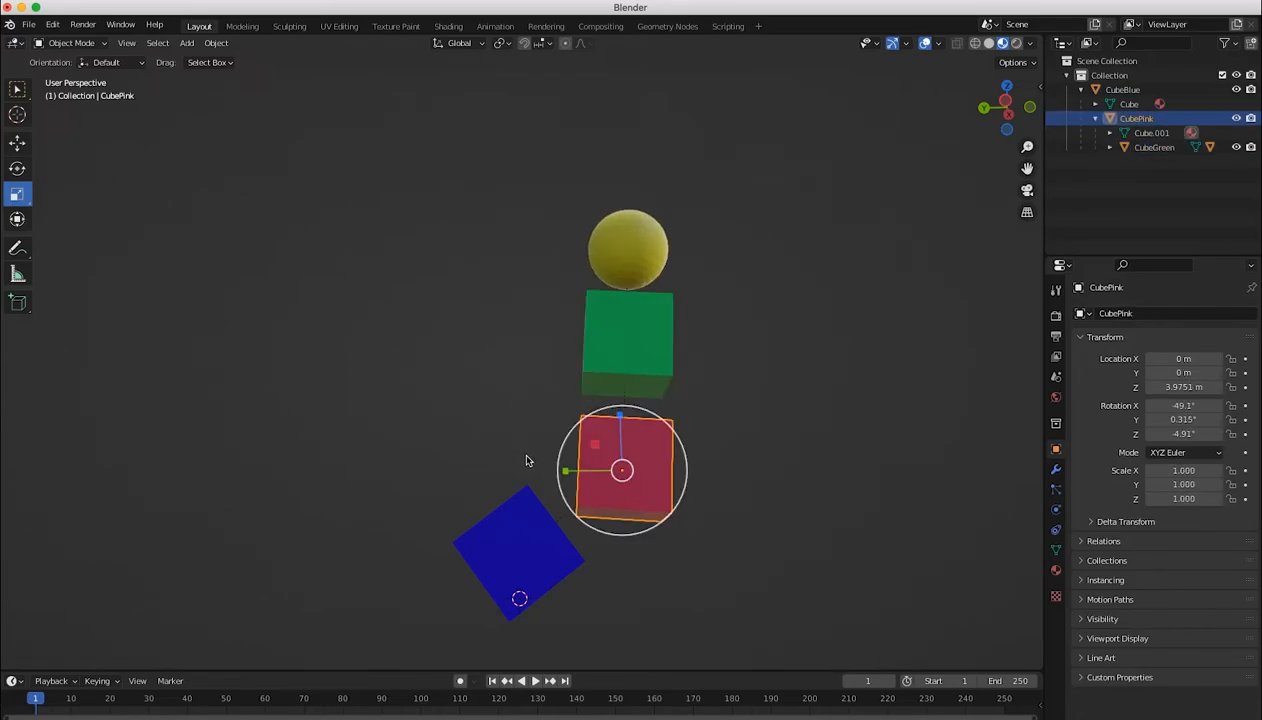
key("ctrl+z")
middle_click_drag(411, 394, 421, 459)
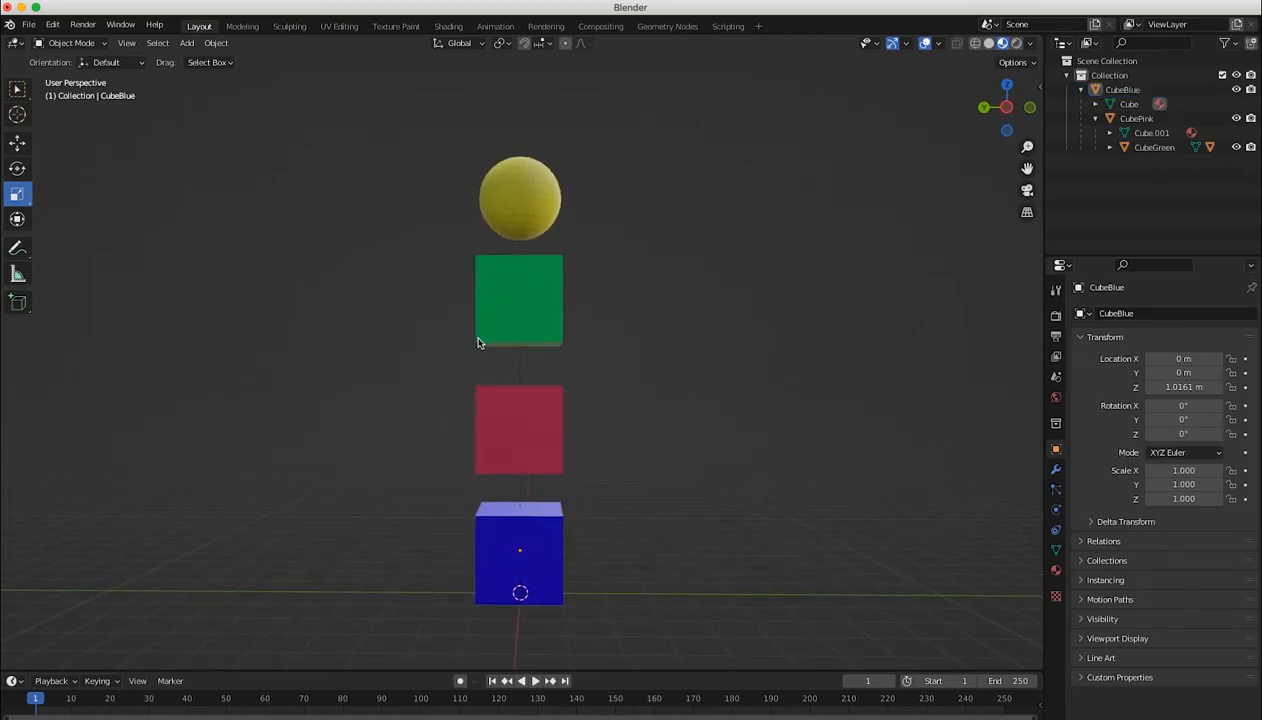
- Try to remove the parenting by applying Clear Parent to the blue cube alone
left_click(545, 537)
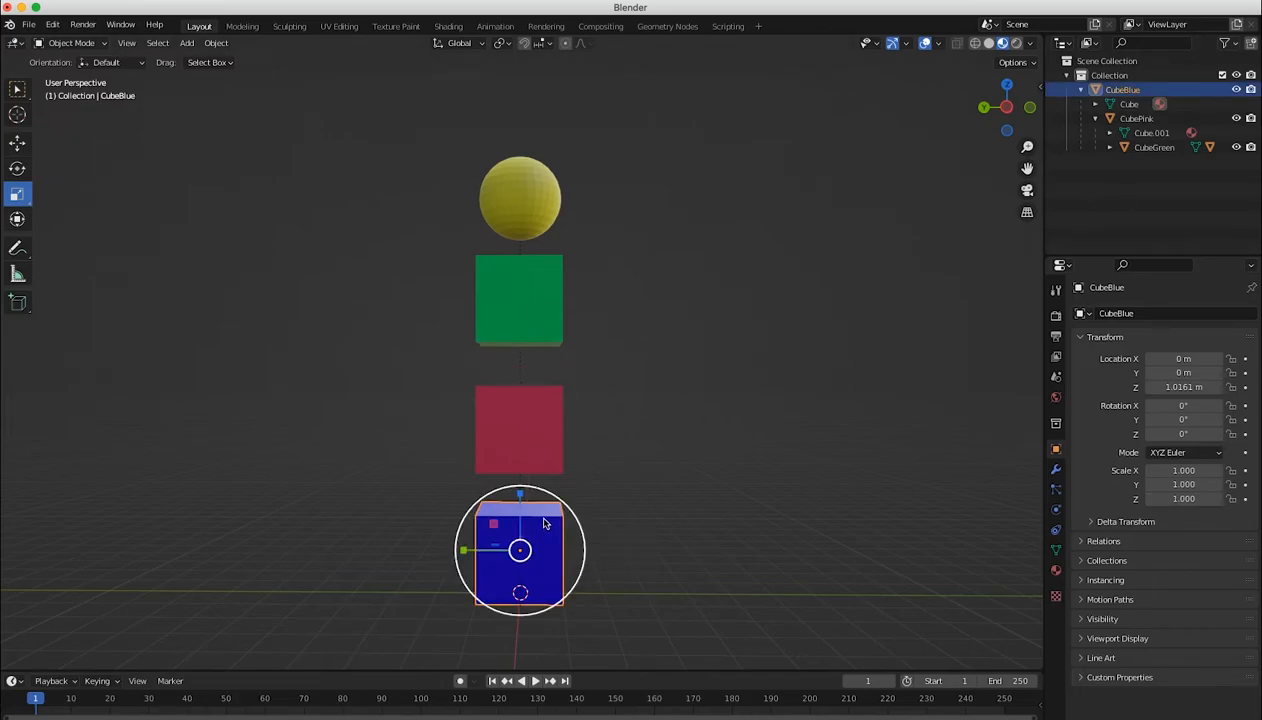
key("alt+p")
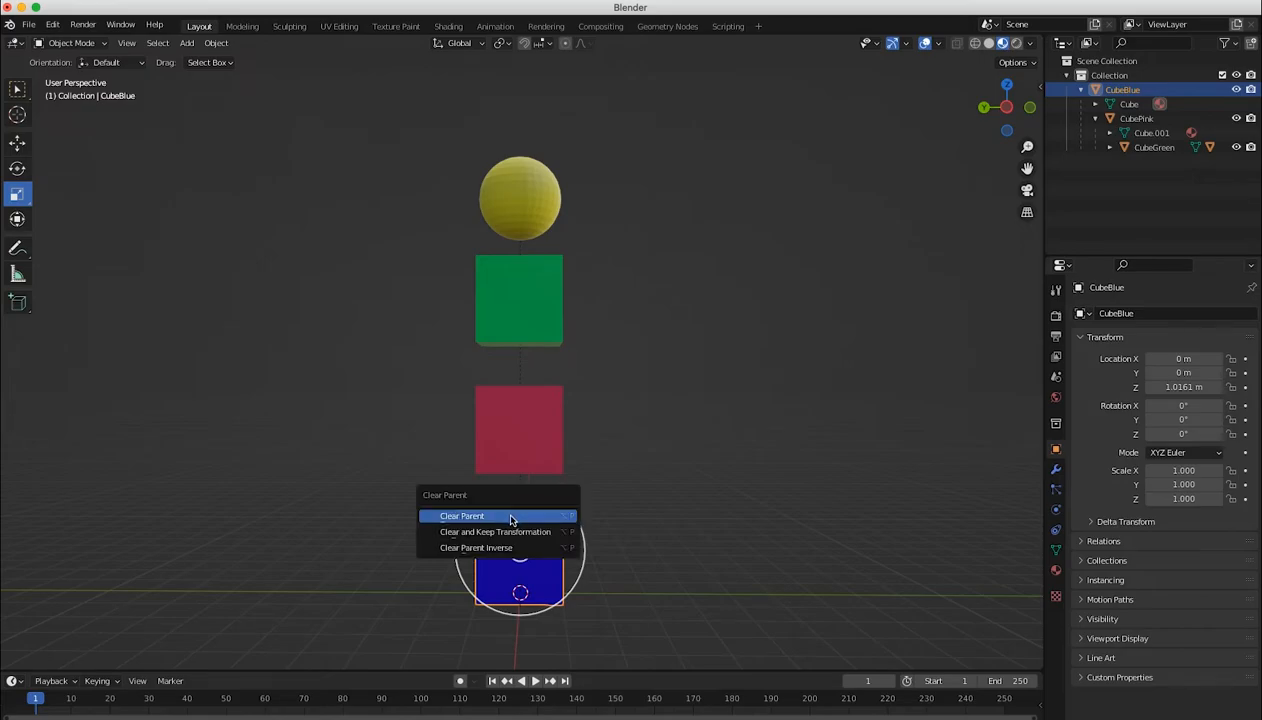
left_click(511, 518)
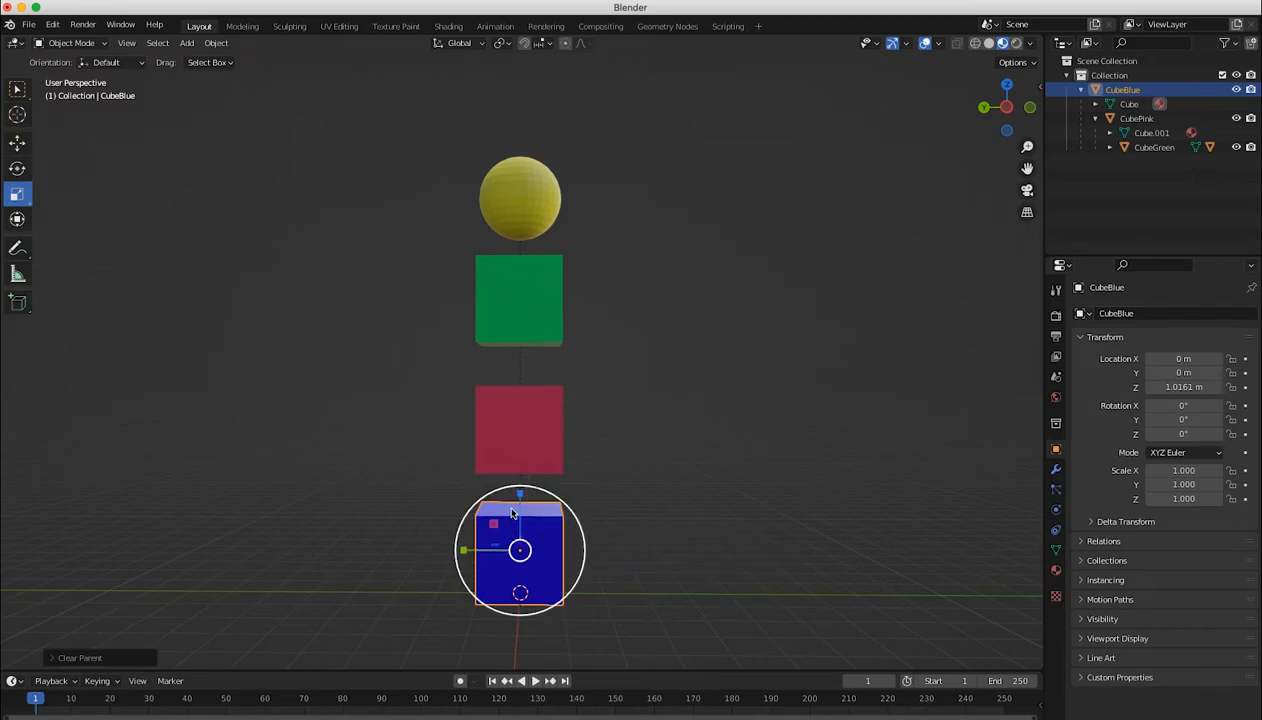
- Try moving the blue cube sideways to test whether its children still follow, and undo the move
left_click(519, 430)
left_click(521, 543)
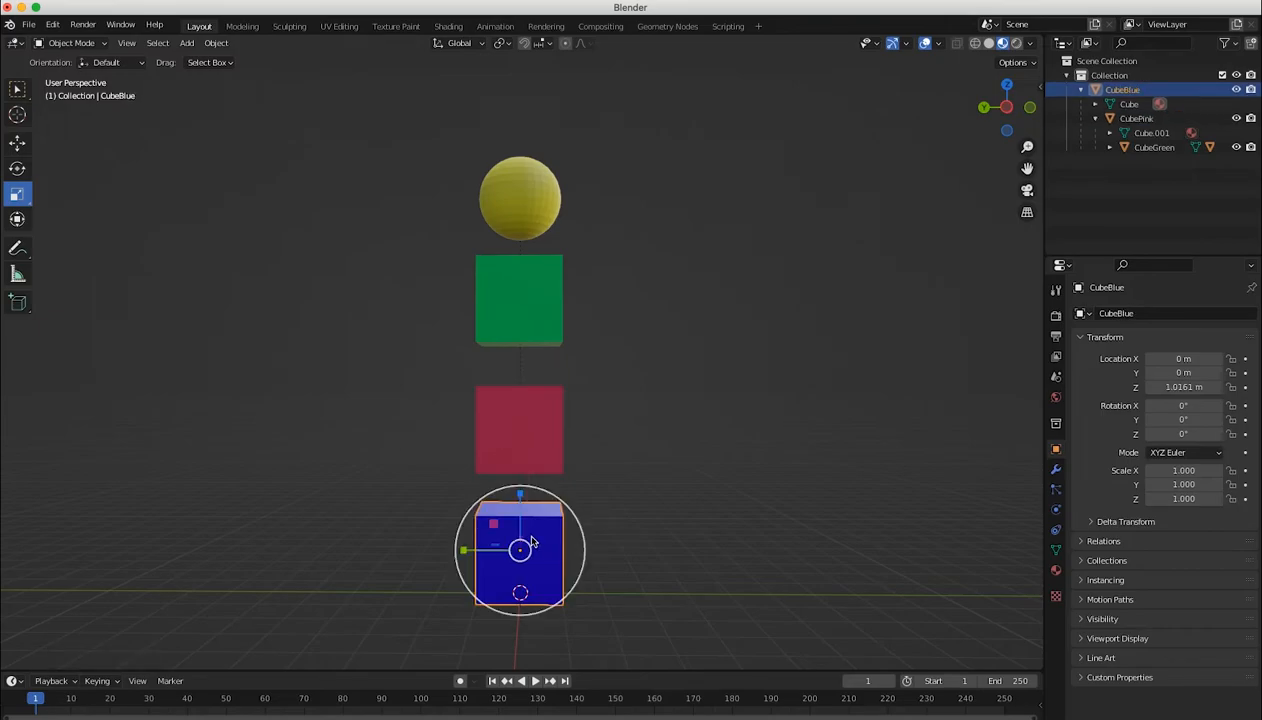
key("shift+space")
key("g")
left_click_drag(517, 549, 580, 549)
key("ctrl+z")
- Select the sphere and the green, pink and blue cubes together and remove their parenting with Clear Parent
left_click(458, 420)
left_click(515, 205)
left_click(508, 285, "shift")
left_click(507, 405, "shift")
left_click(513, 540, "shift")
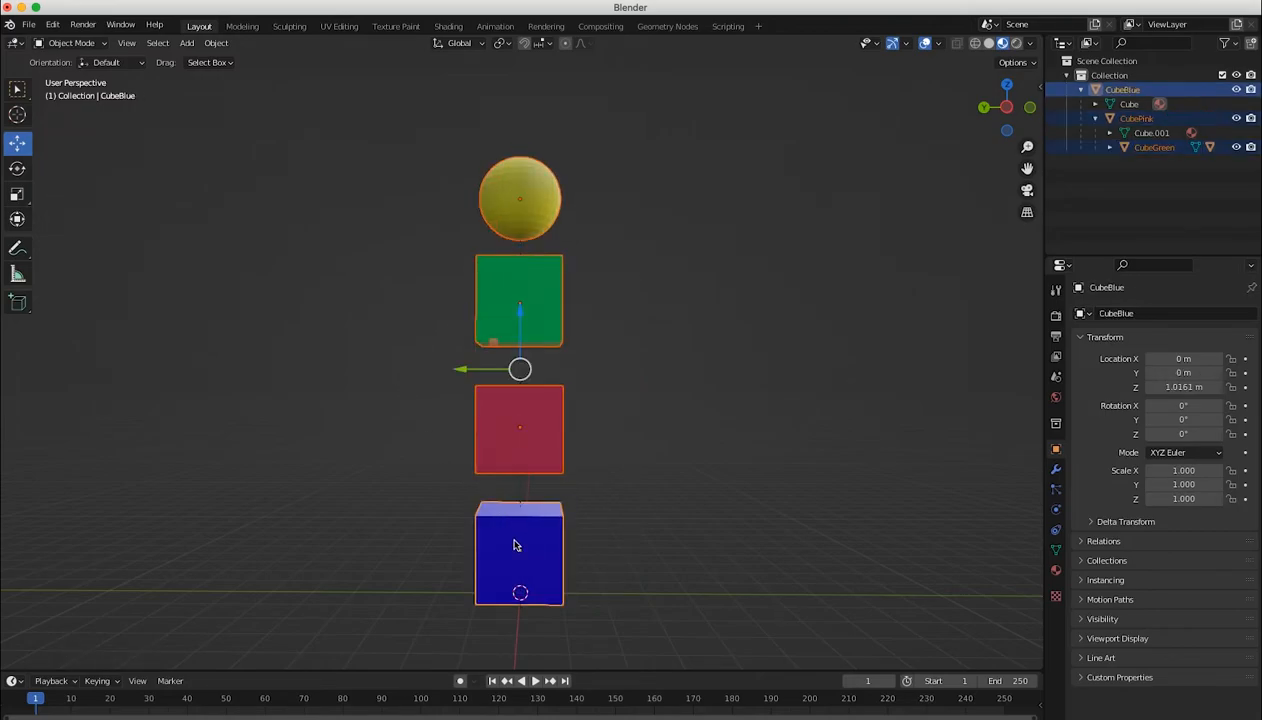
key("alt+p")
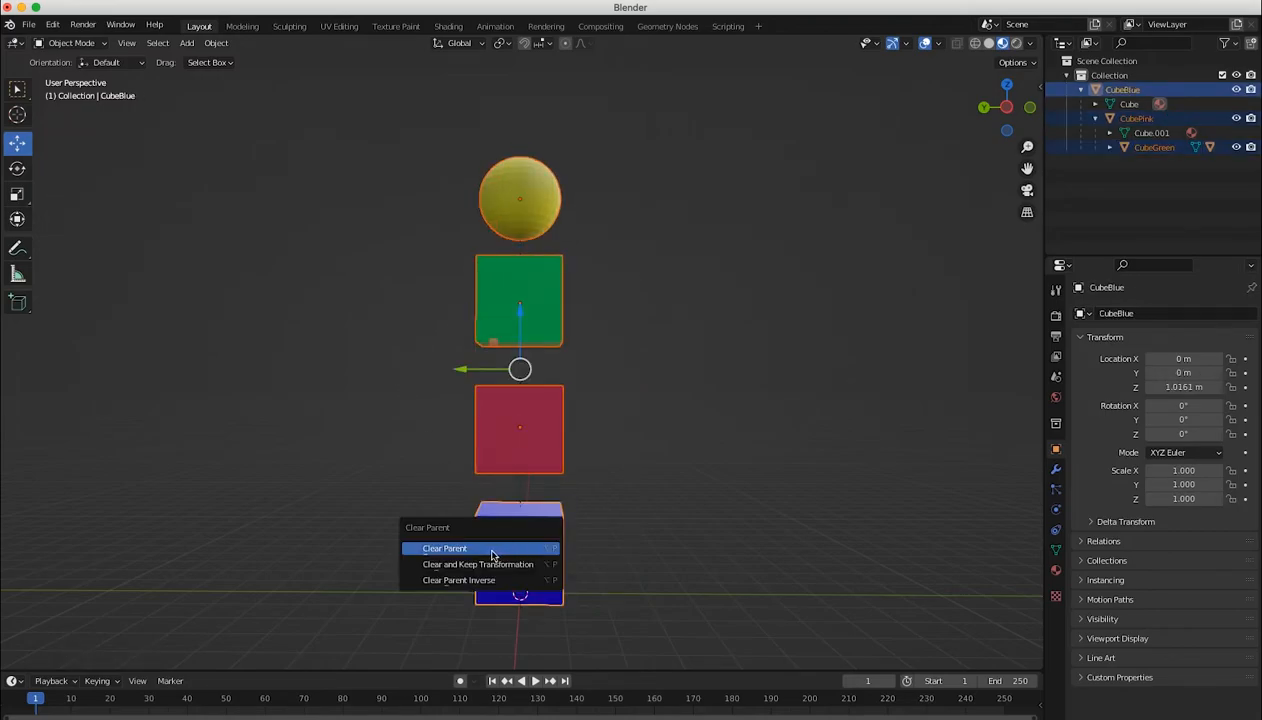
left_click(485, 550)
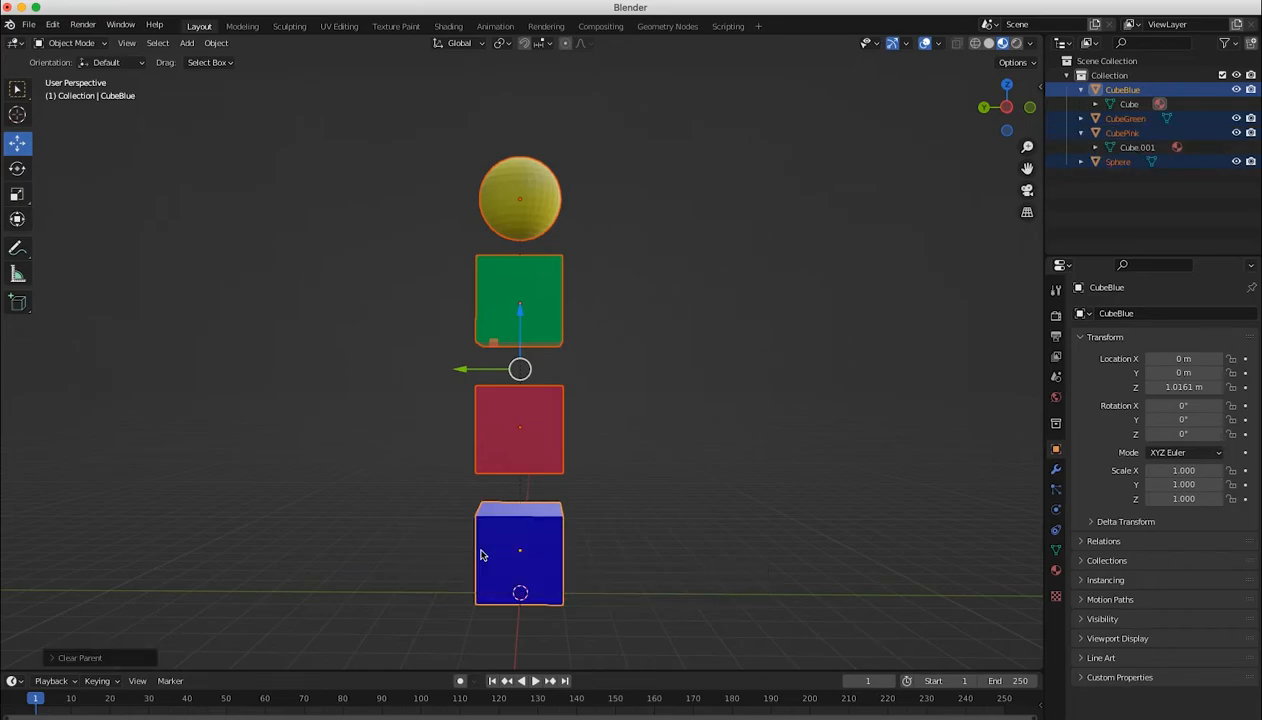
- Deselect all objects and collapse the CubePink and CubeBlue entries in the outliner
left_click(398, 469)
mouse_move(429, 477)
middle_mouse_down()
mouse_move(362, 475)
mouse_move(418, 486)
middle_mouse_up()
left_click(1081, 133)
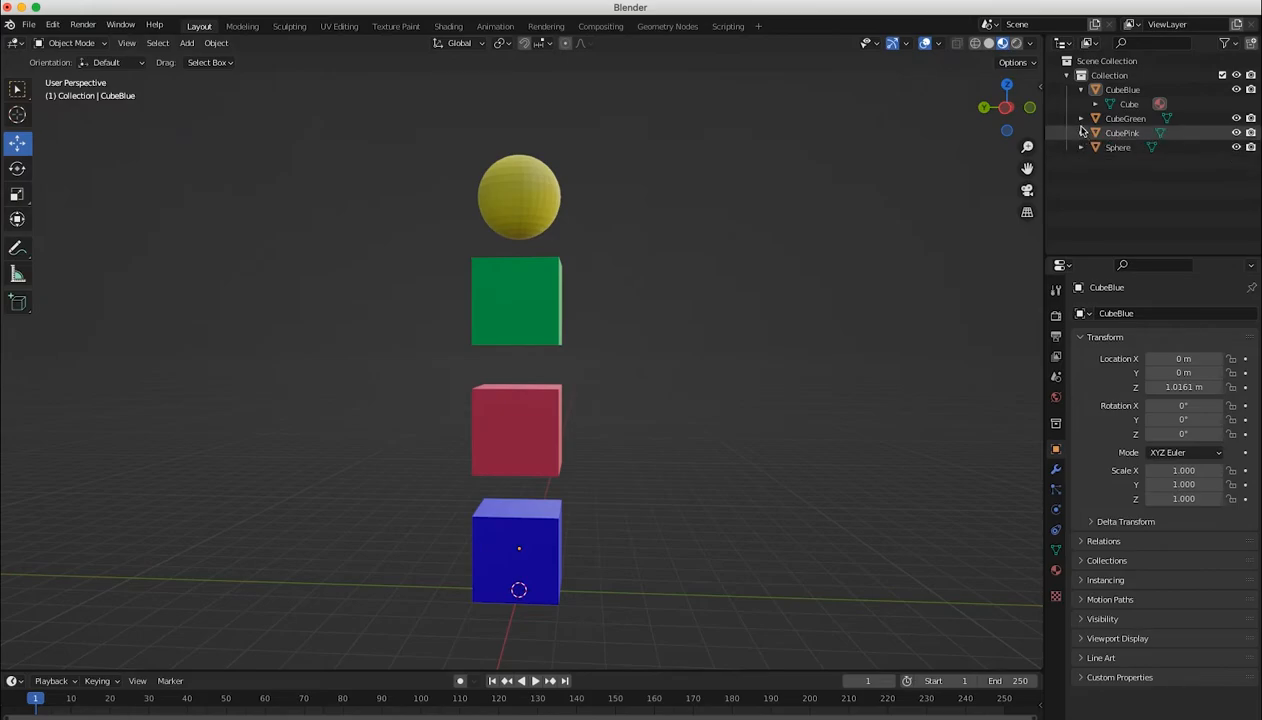
left_click(1081, 90)
middle_click_drag(393, 407, 436, 422)
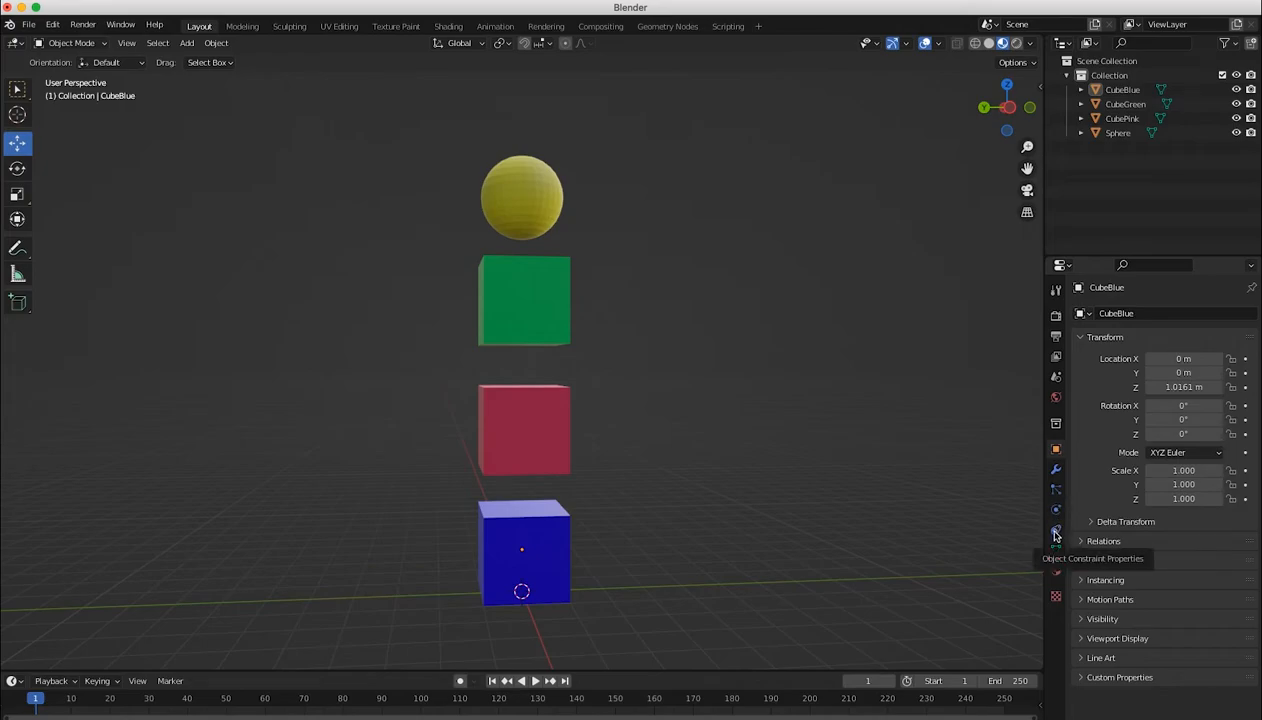
- Display the object constraint properties and move the blue cube sideways, well away from the stack
left_click(1056, 533)
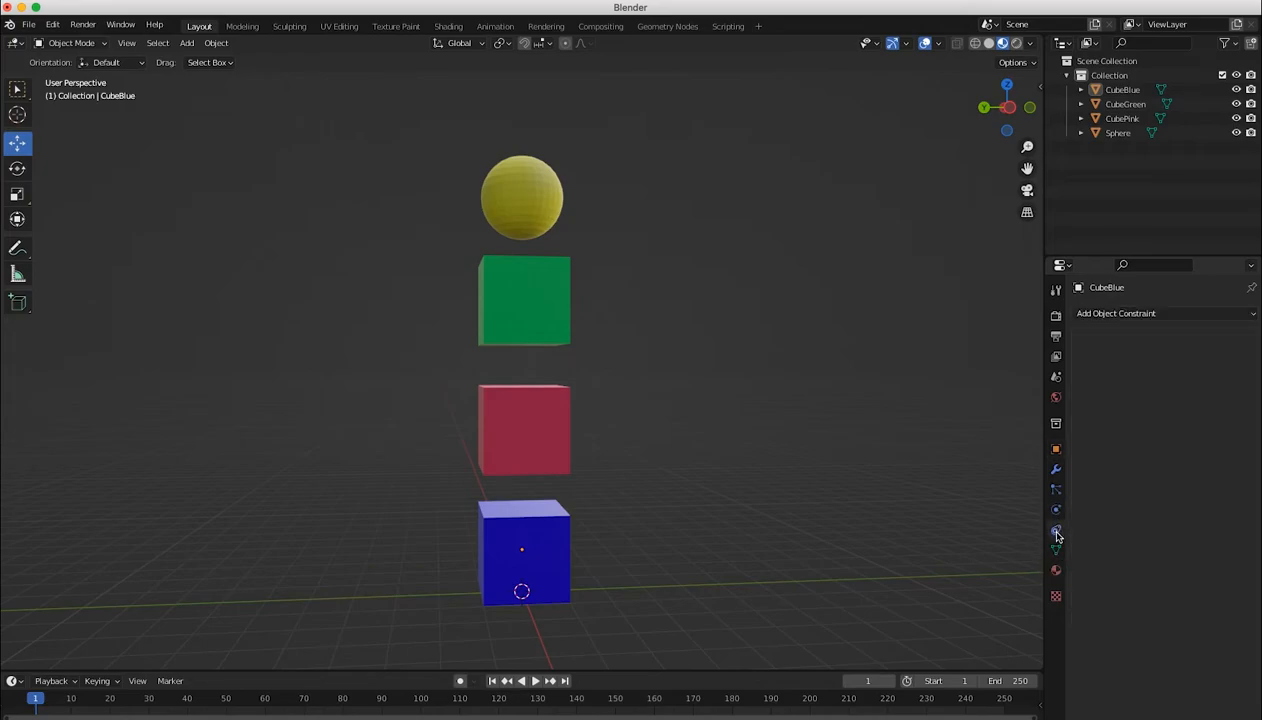
left_click(1127, 314)
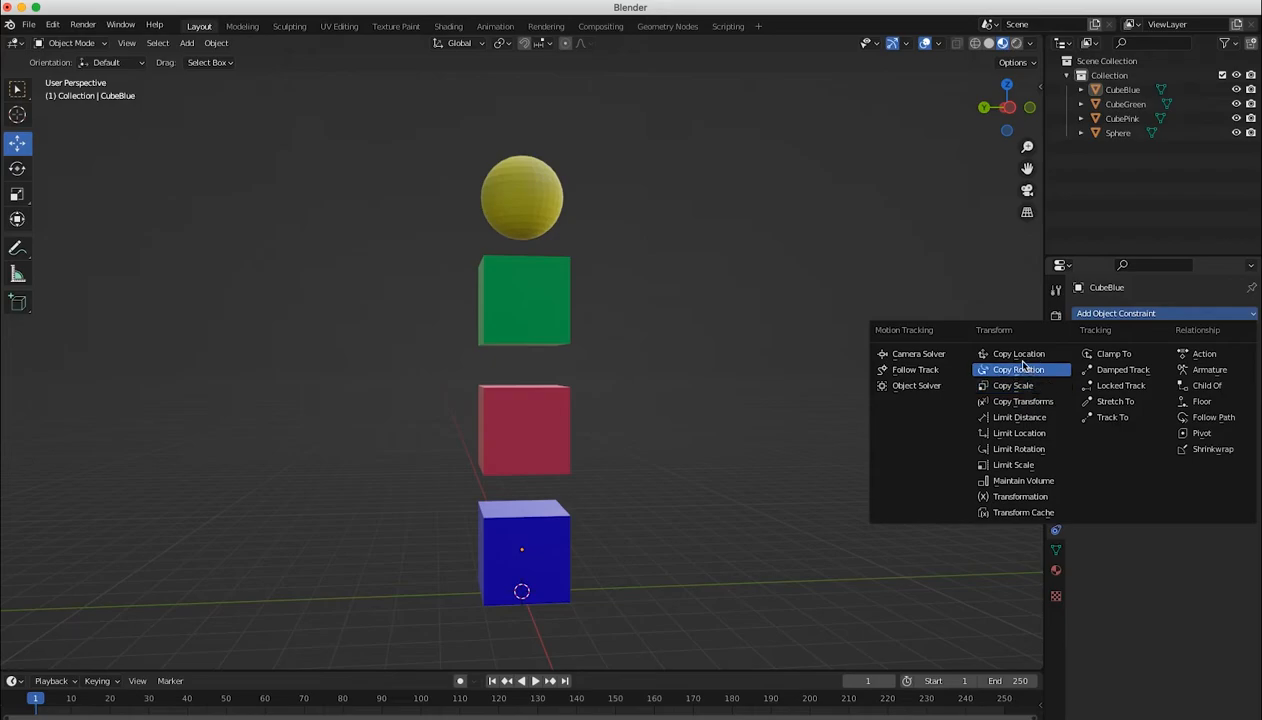
left_click(550, 560)
left_click_drag(550, 560, 790, 540)
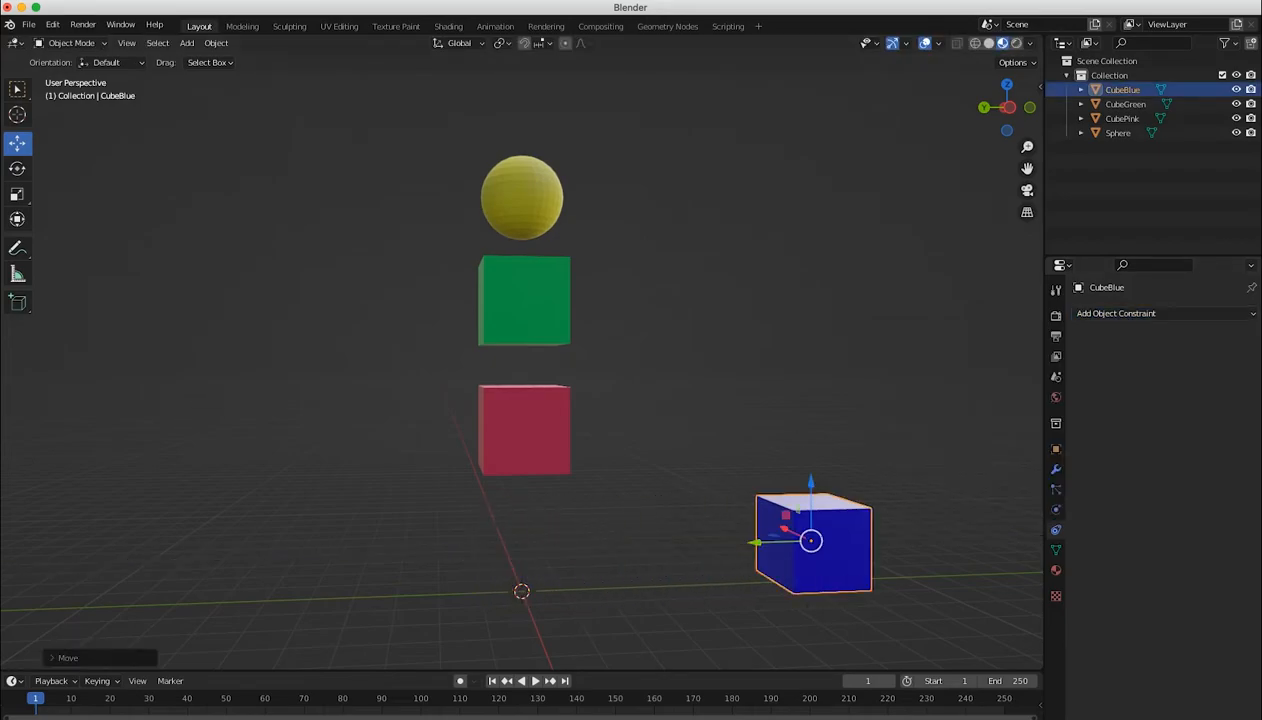
- Add a Copy Location constraint to the blue cube, try CubePink as its target, and undo the target choice
left_click(1123, 316)
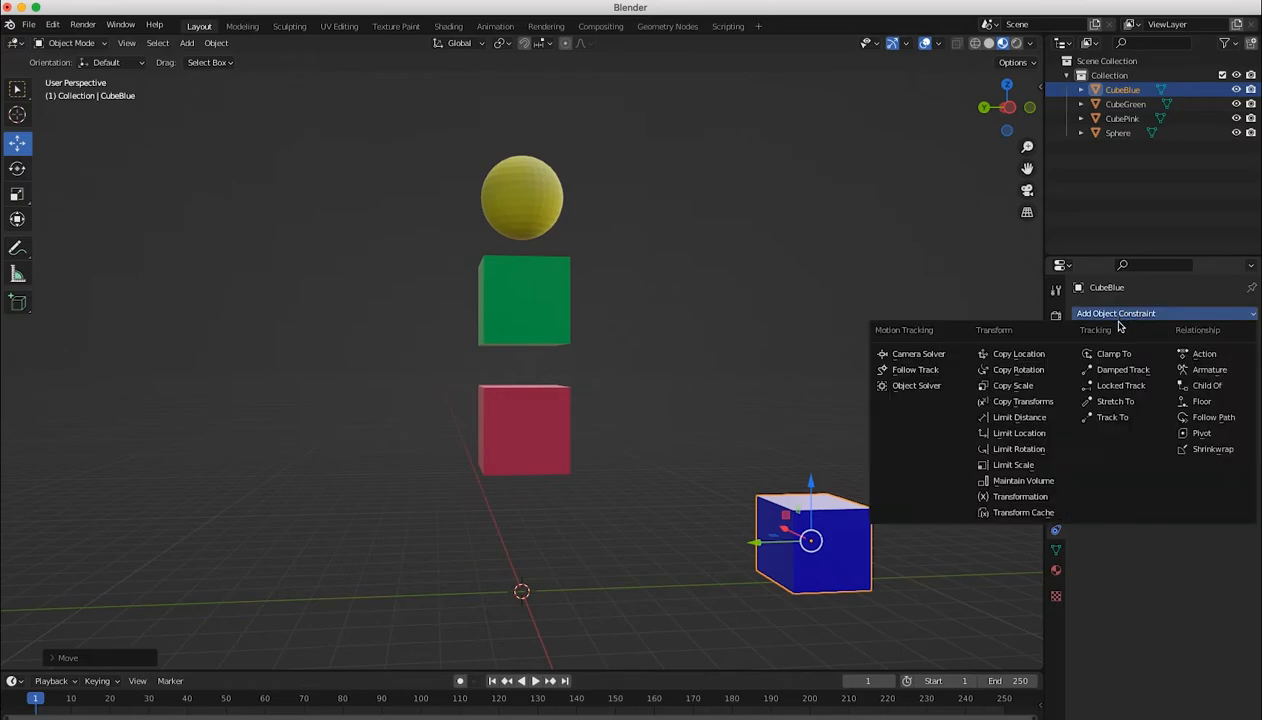
left_click(1024, 355)
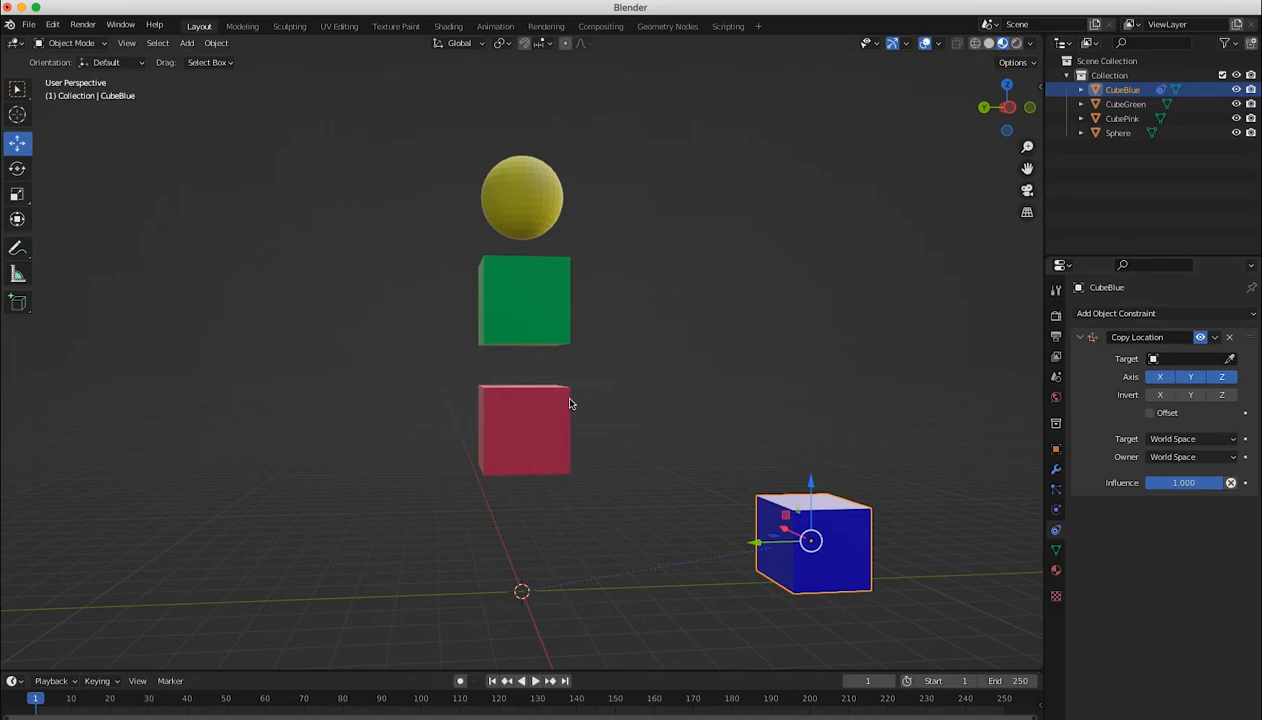
left_click(1229, 358)
left_click(534, 410)
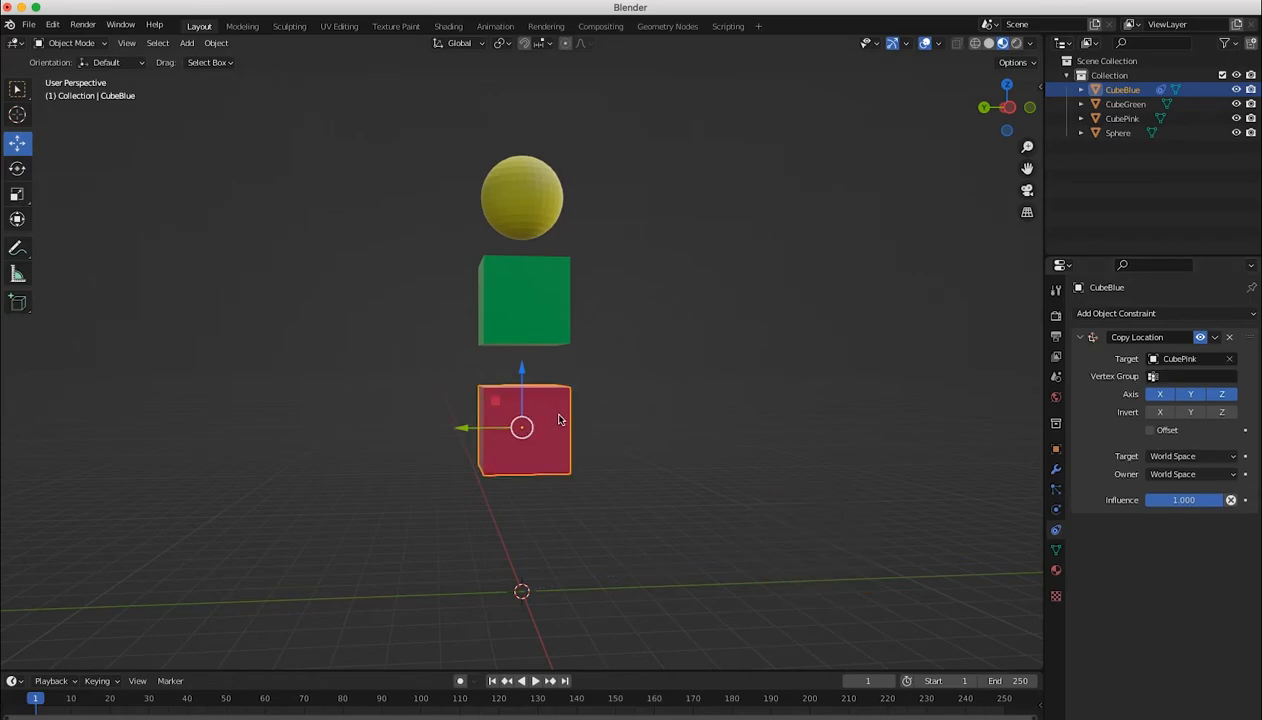
key("ctrl+z")
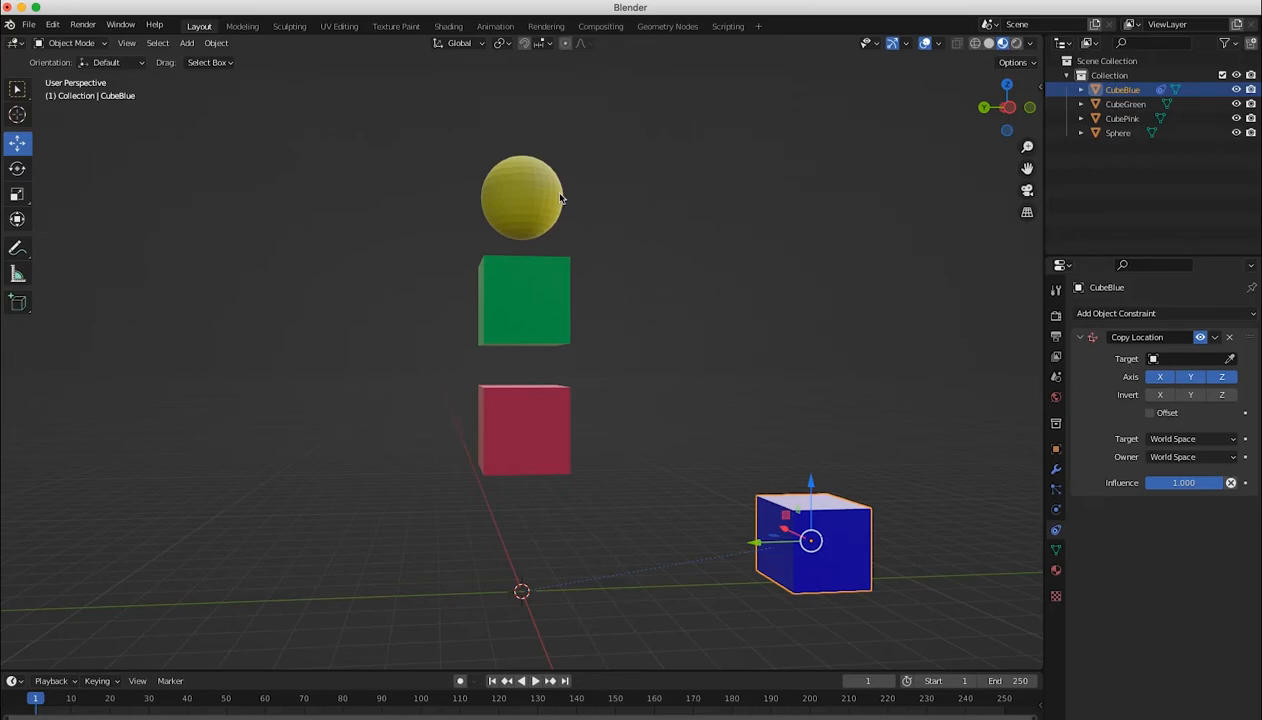
- Add a Copy Location constraint to the pink cube with CubeBlue as its target
left_click(420, 355)
left_click(501, 410)
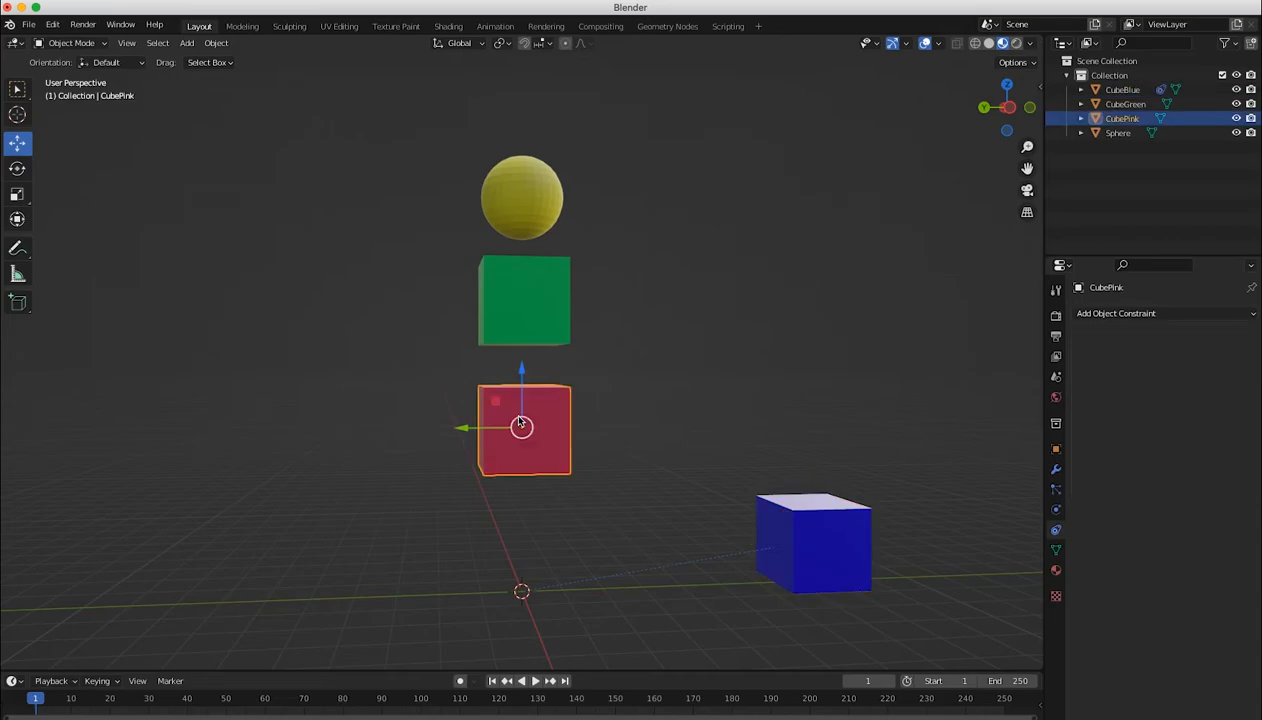
left_click(1148, 319)
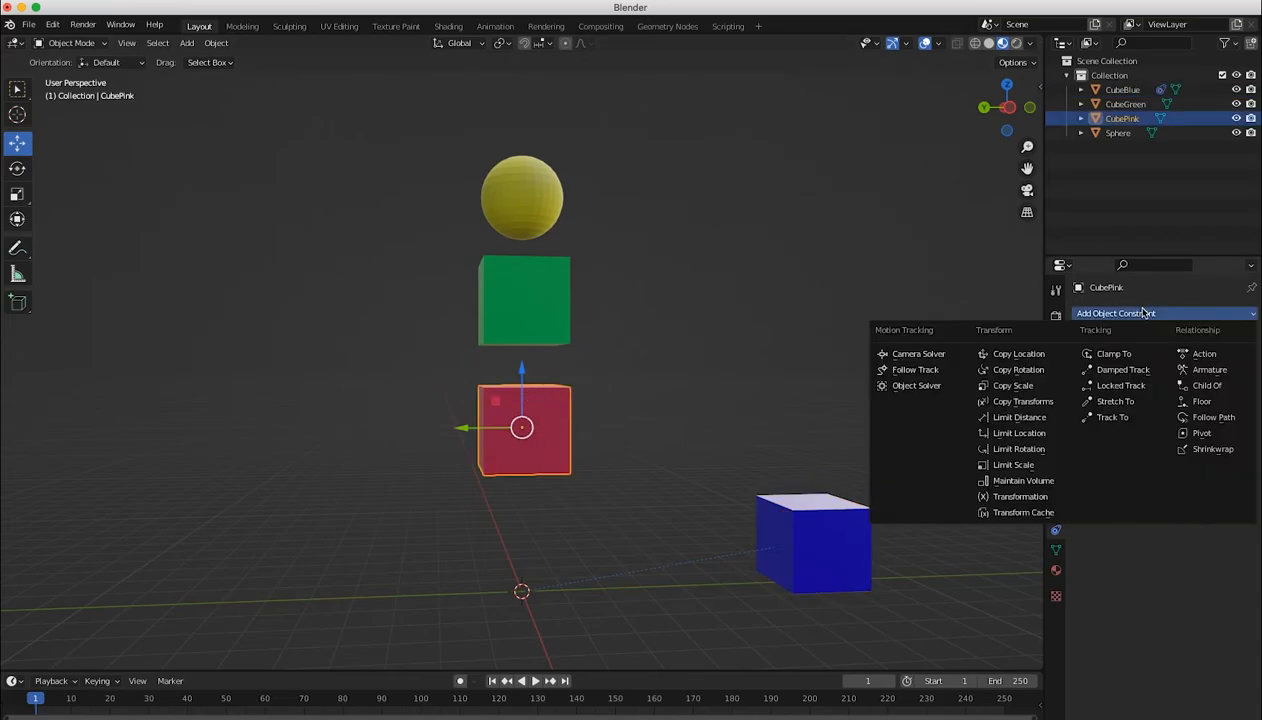
left_click(1005, 353)
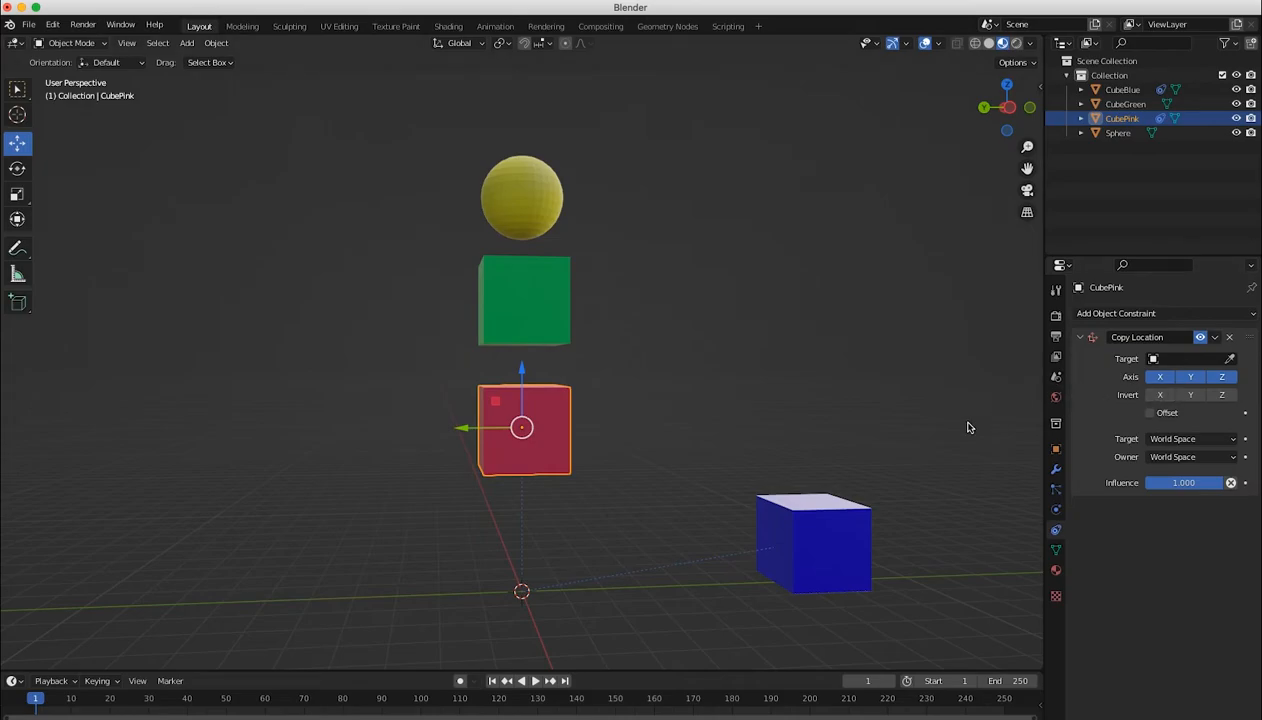
left_click(1229, 358)
left_click(808, 512)
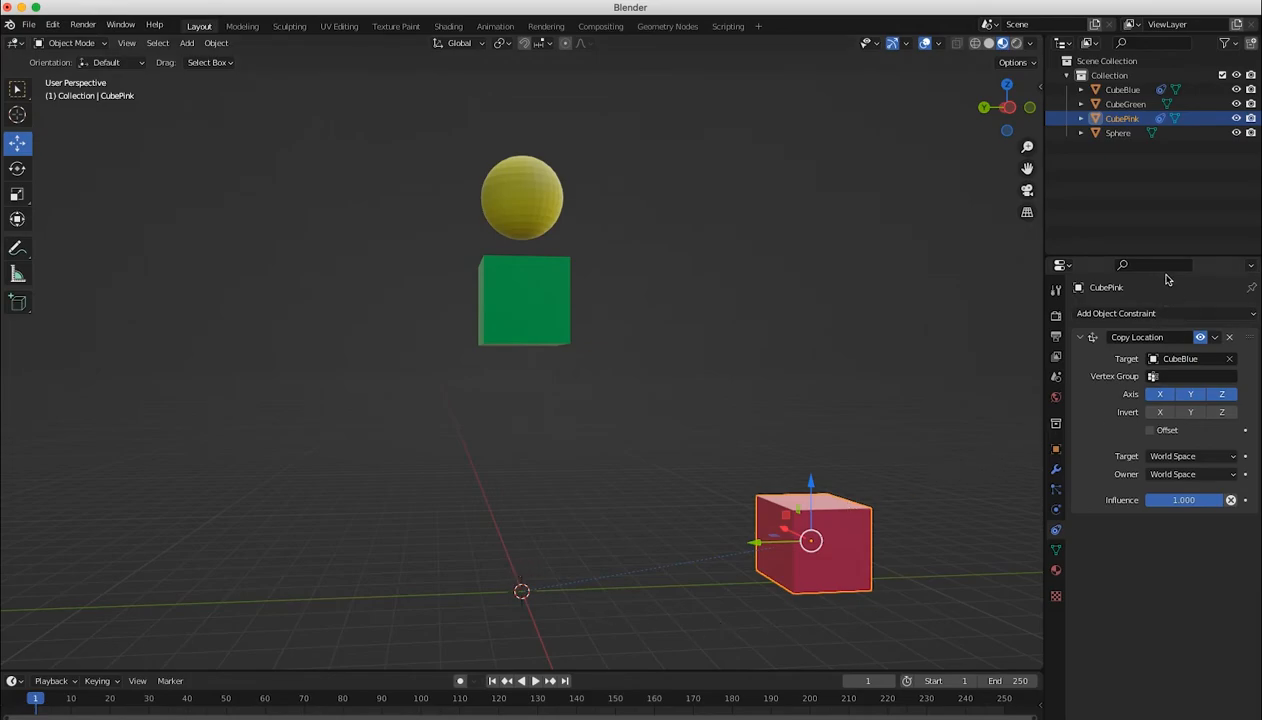
- Move the blue cube about 1 m along the negative Y axis, farther from the stack
left_click(1122, 89)
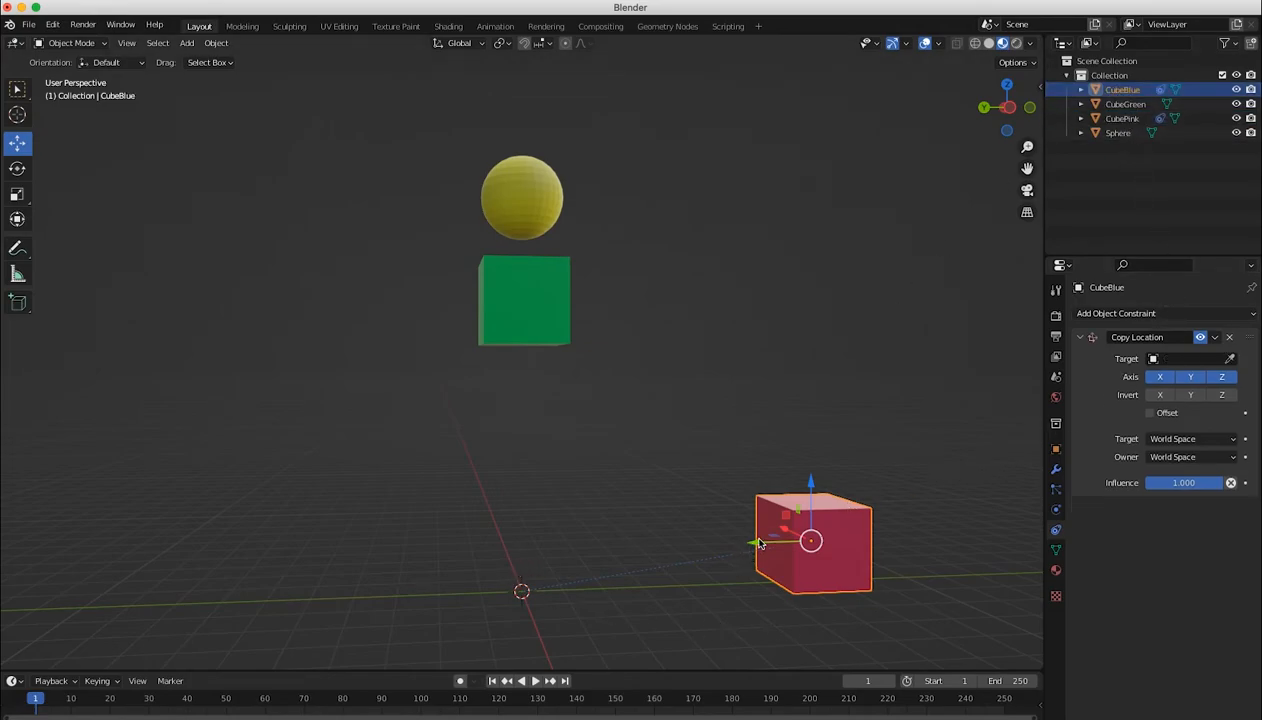
key("g")
key("y")
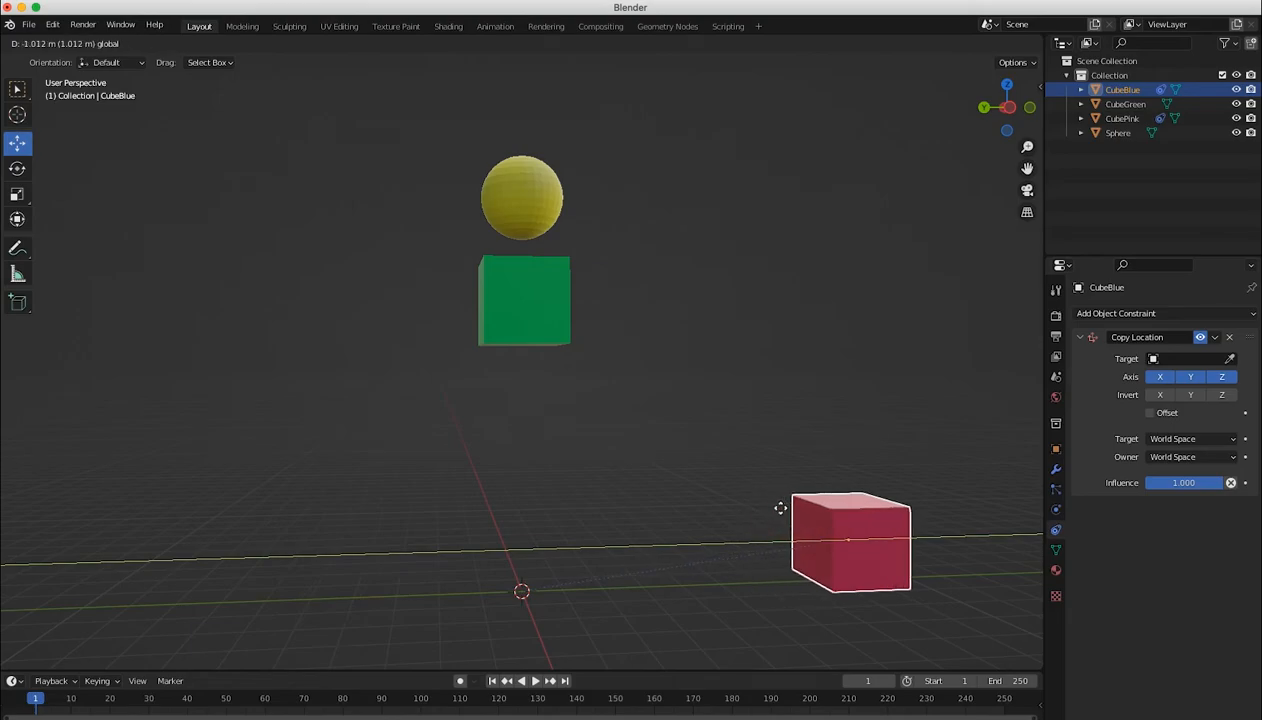
left_click(780, 509)
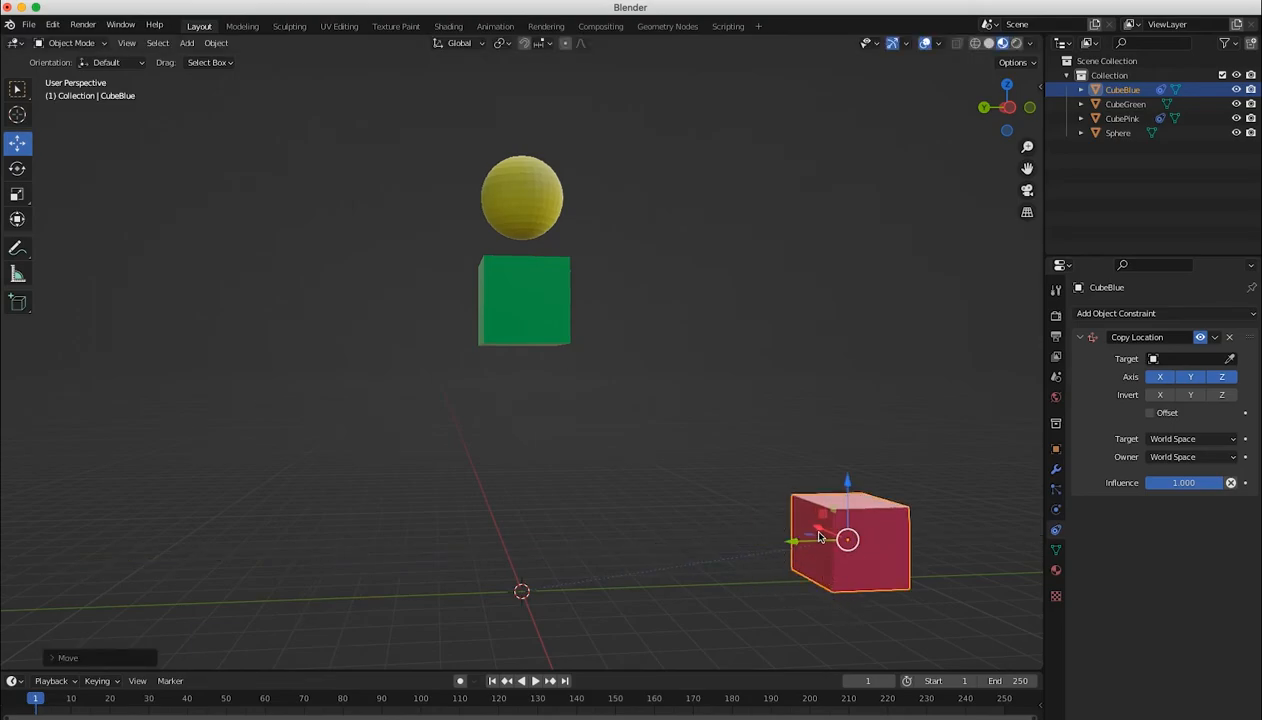
- Undo an influence change on the blue cube's constraint and lower the pink cube's Copy Location influence to about 0.527
left_click_drag(1199, 484, 1164, 487)
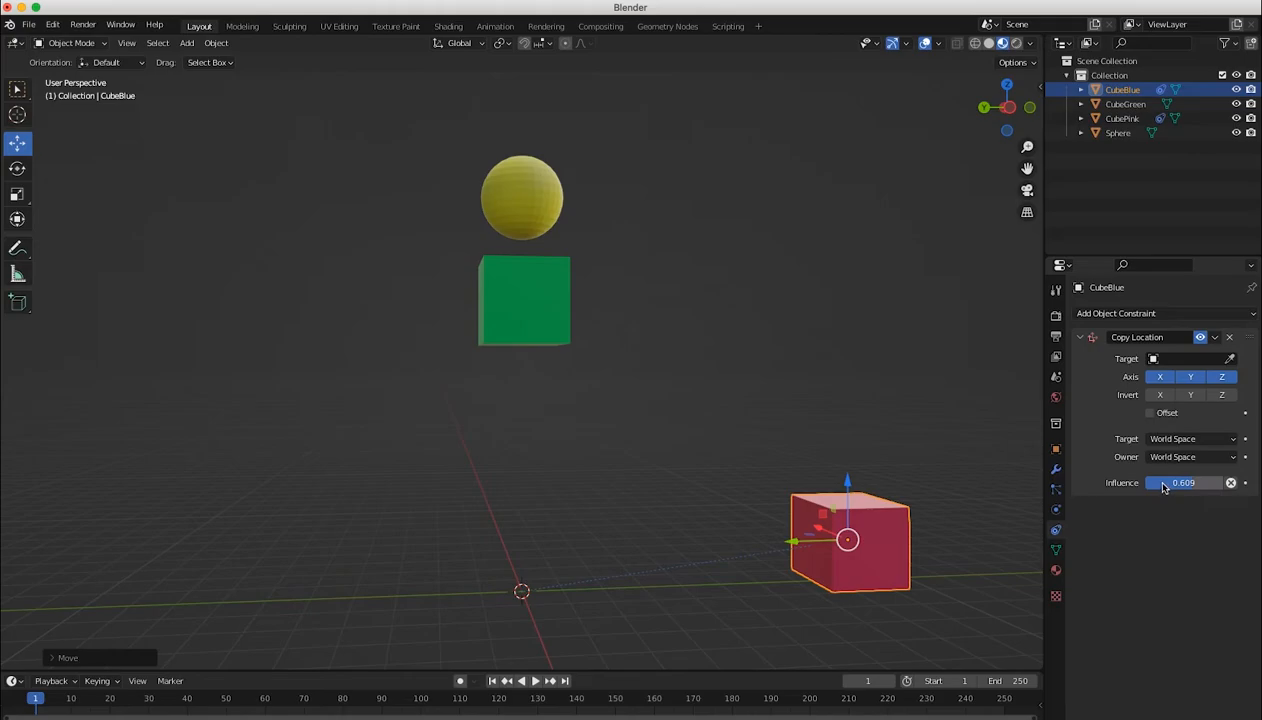
key("ctrl+z")
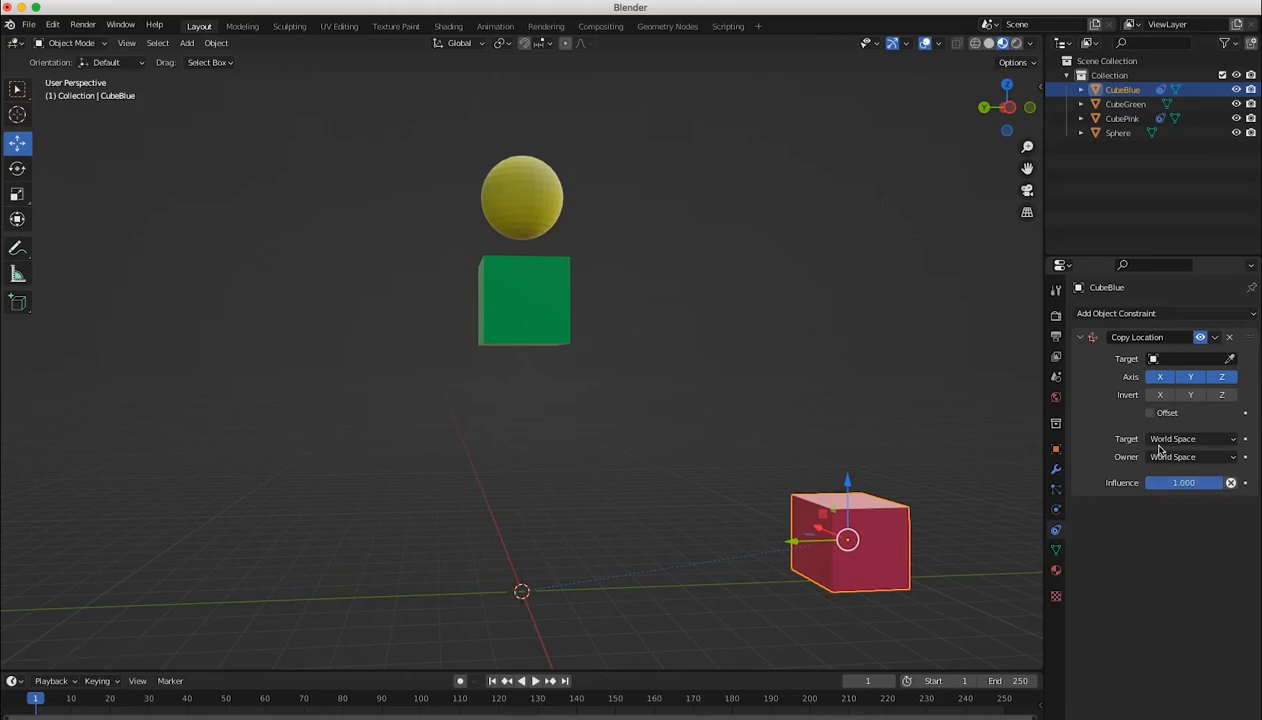
left_click(1121, 118)
left_click_drag(1194, 504, 1159, 502)
mouse_move(901, 541)
middle_mouse_down()
mouse_move(977, 569)
mouse_move(896, 549)
middle_mouse_up()
left_click_drag(1196, 508, 1173, 505)
middle_click_drag(792, 536, 855, 557)
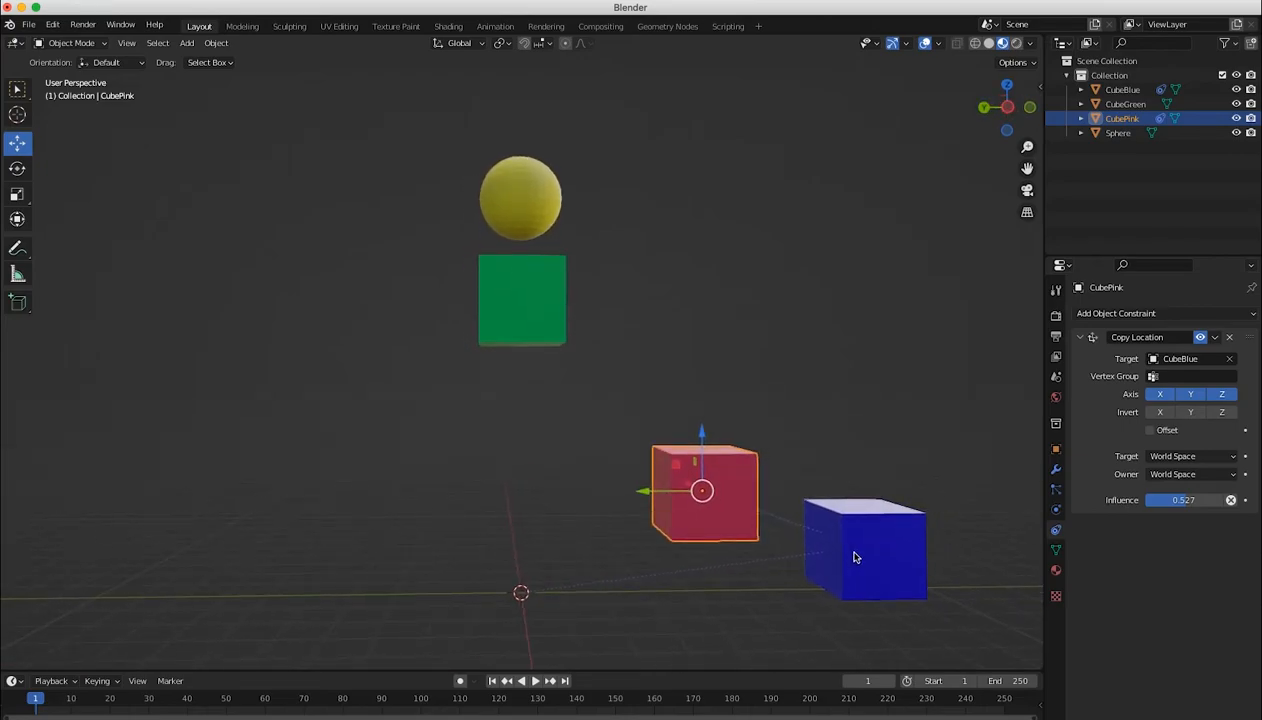
- Move the blue cube along the Y axis, slightly back toward the stack
left_click(876, 546)
left_click_drag(808, 547, 754, 568)
mouse_move(754, 568)
middle_mouse_down()
mouse_move(831, 581)
mouse_move(721, 575)
mouse_move(761, 566)
mouse_move(782, 577)
mouse_move(766, 568)
middle_mouse_up()
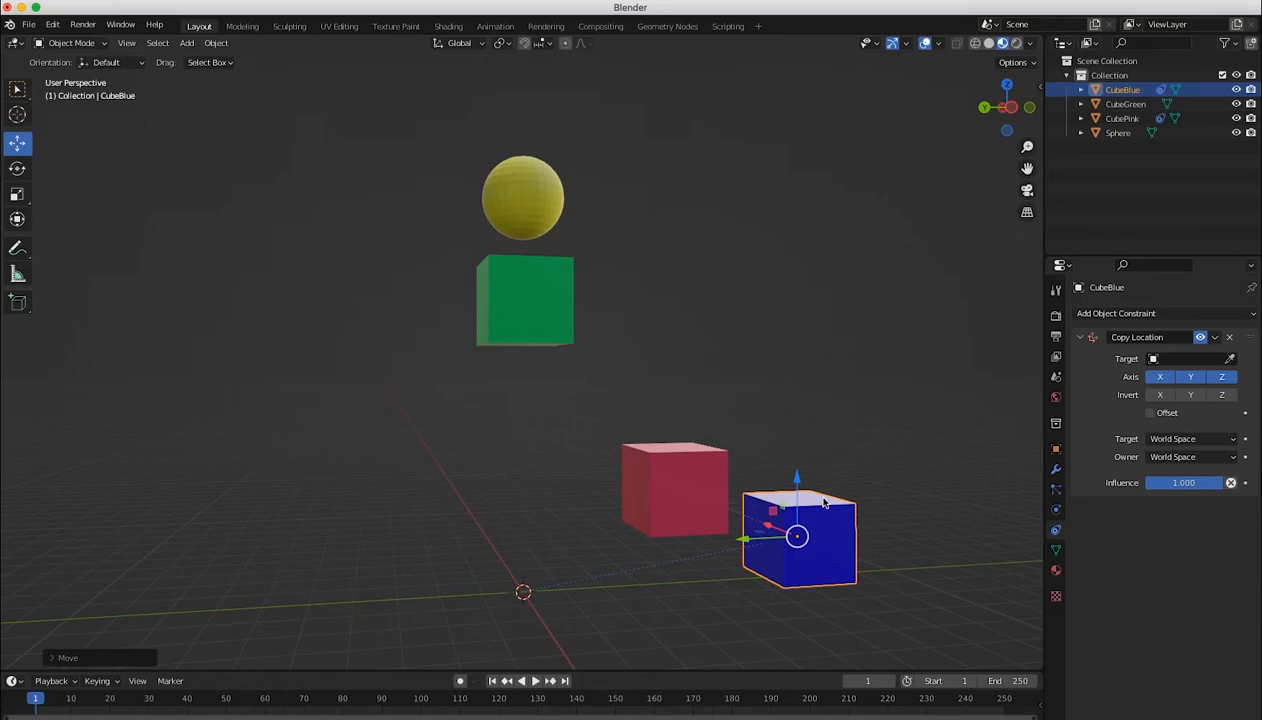
- Rotate the blue cube so that it is clearly tilted about the X axis
left_click(697, 515)
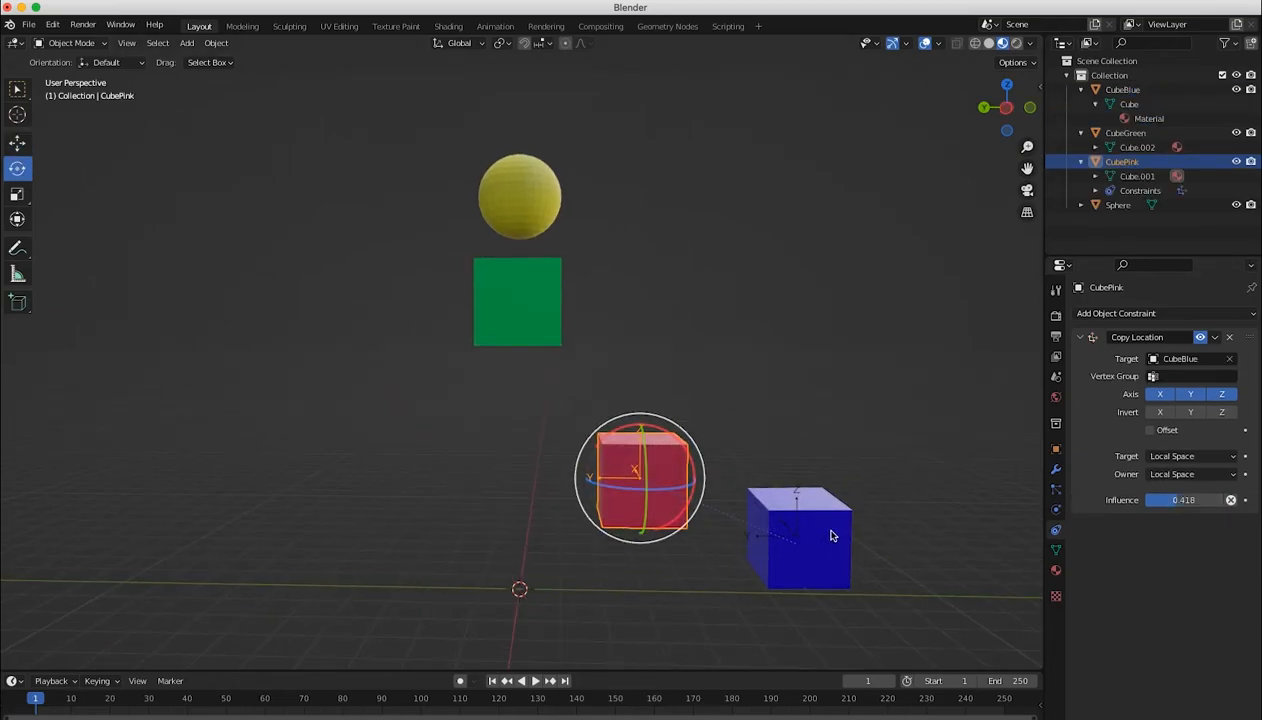
left_click(831, 536)
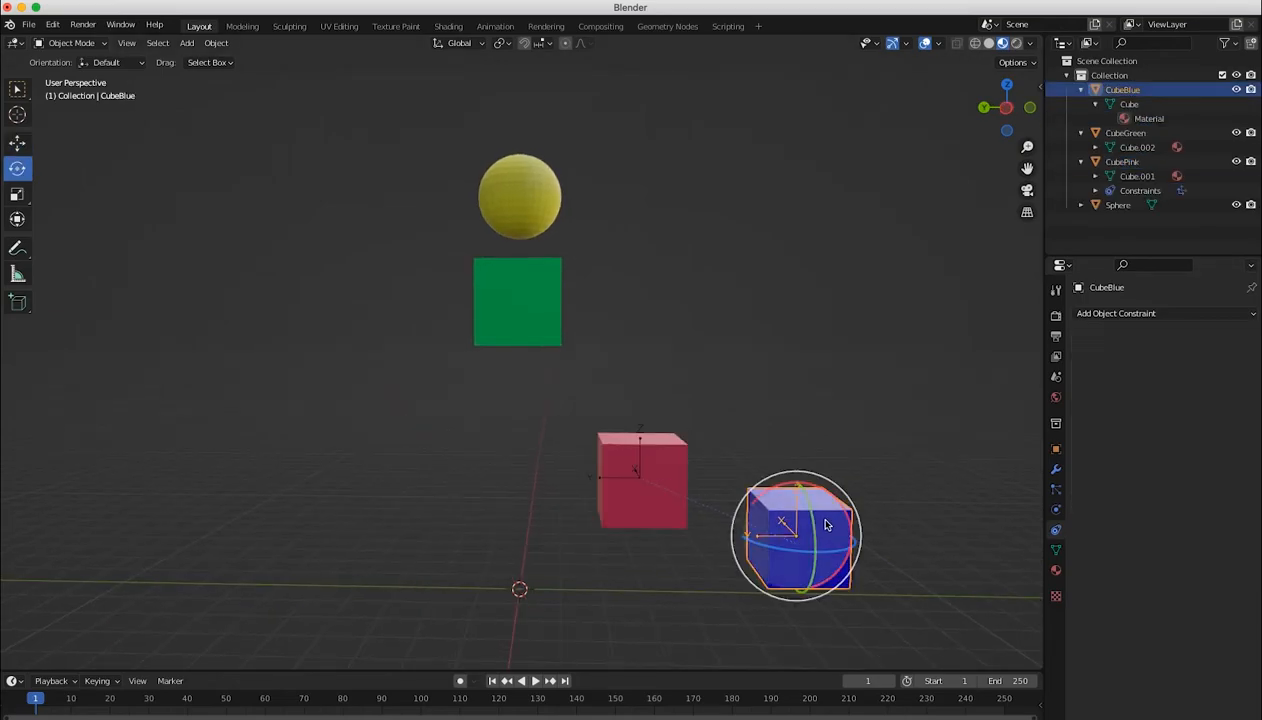
left_click_drag(784, 478, 818, 483)
left_click(628, 430)
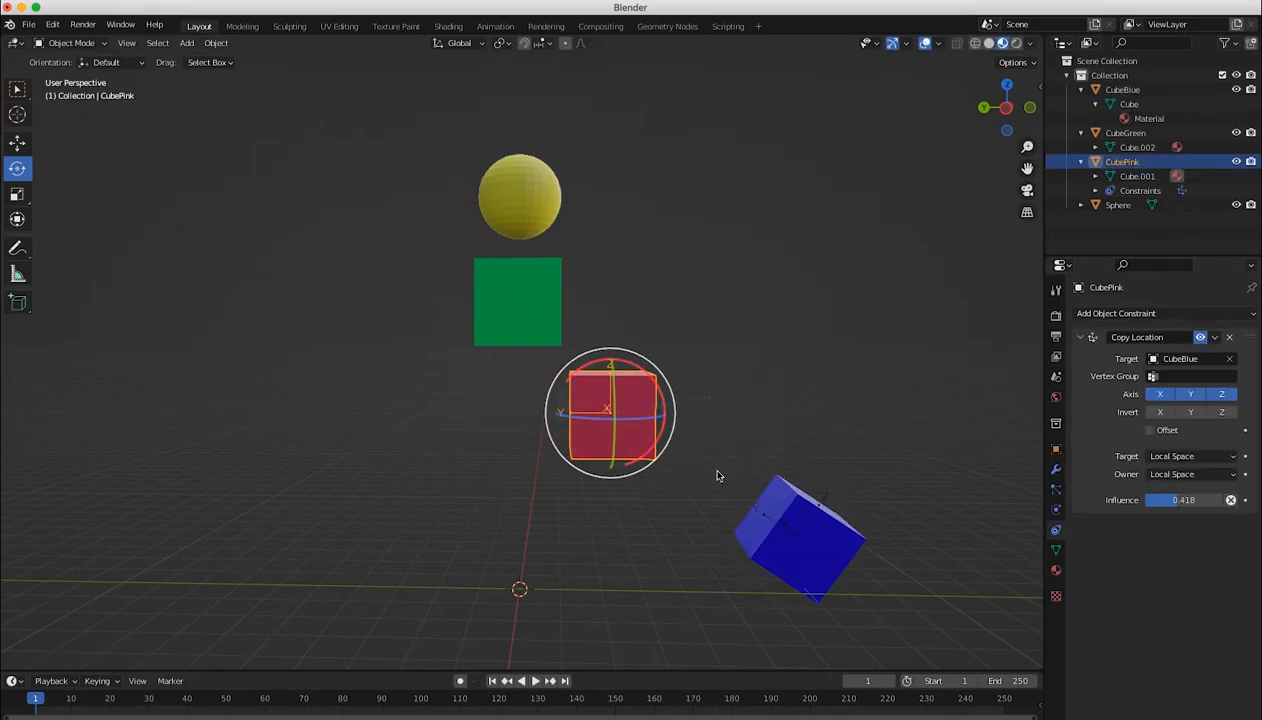
- Activate the Move tool for the blue cube and set the transform orientation to Local
left_click(791, 513)
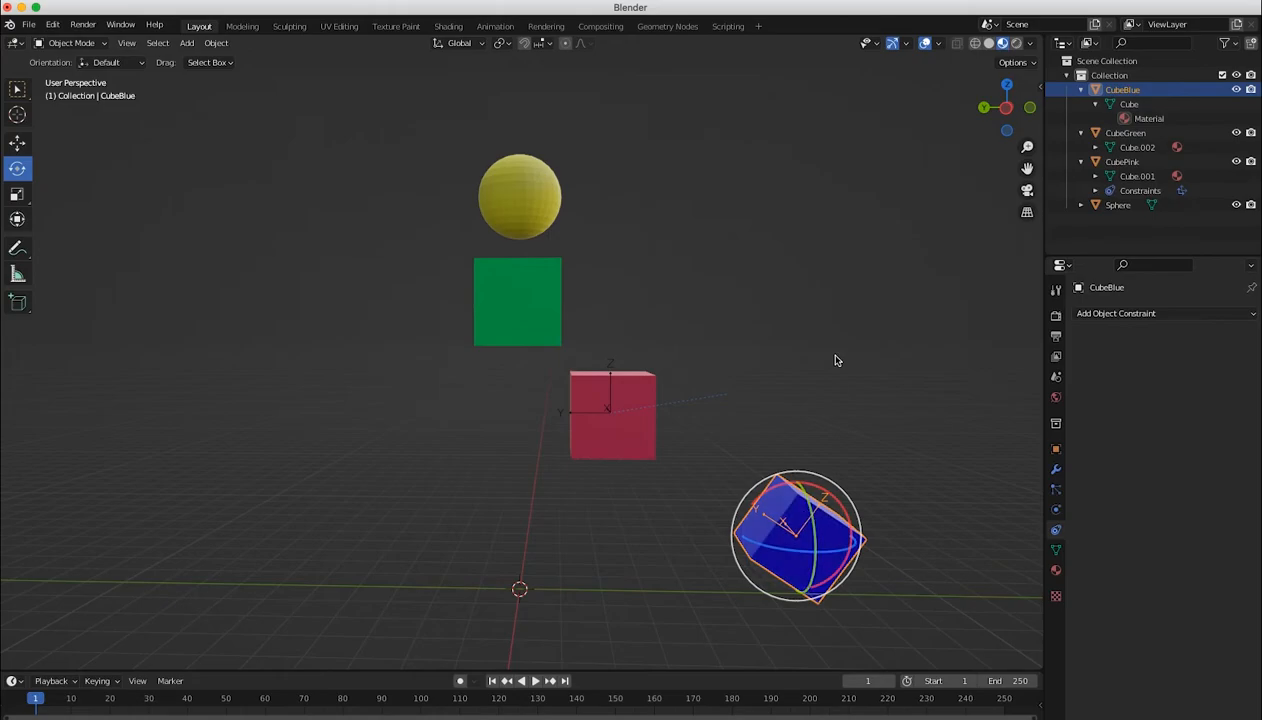
key("shift+space")
key("g")
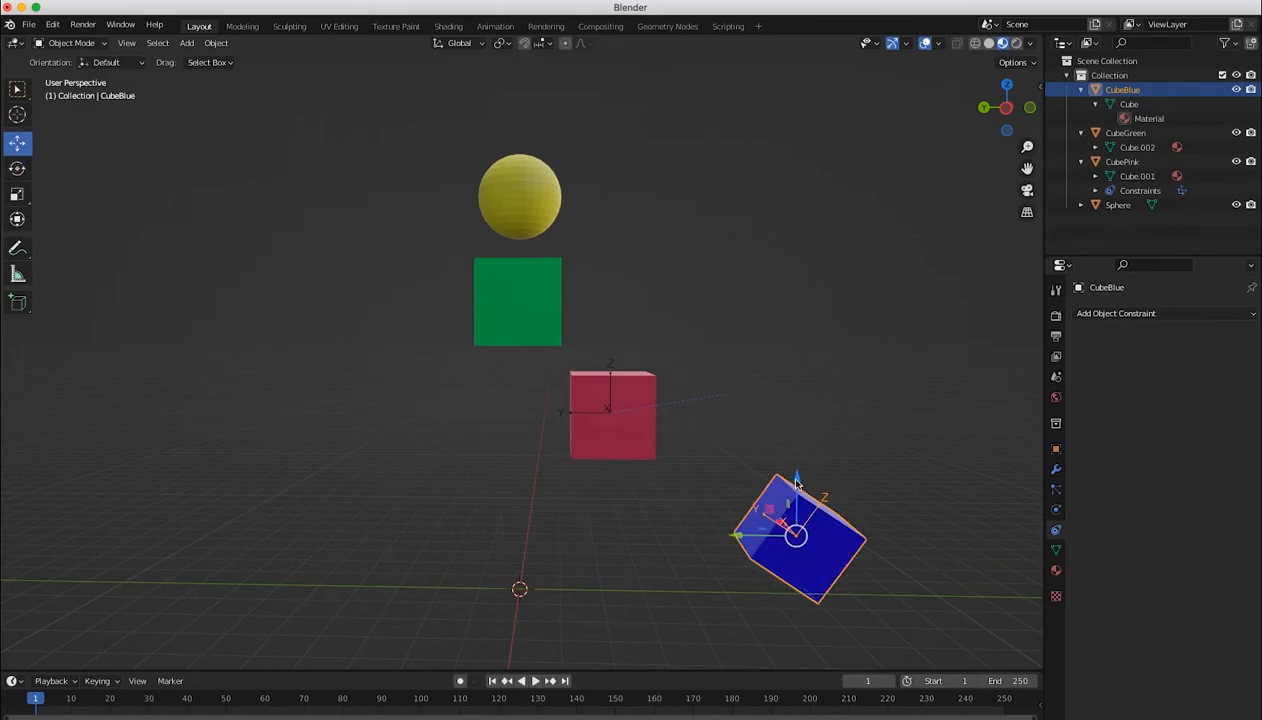
left_click(466, 46)
left_click(439, 104)
- Move the blue cube back and forth along its local Z and Y axes
left_click_drag(834, 497, 722, 440)
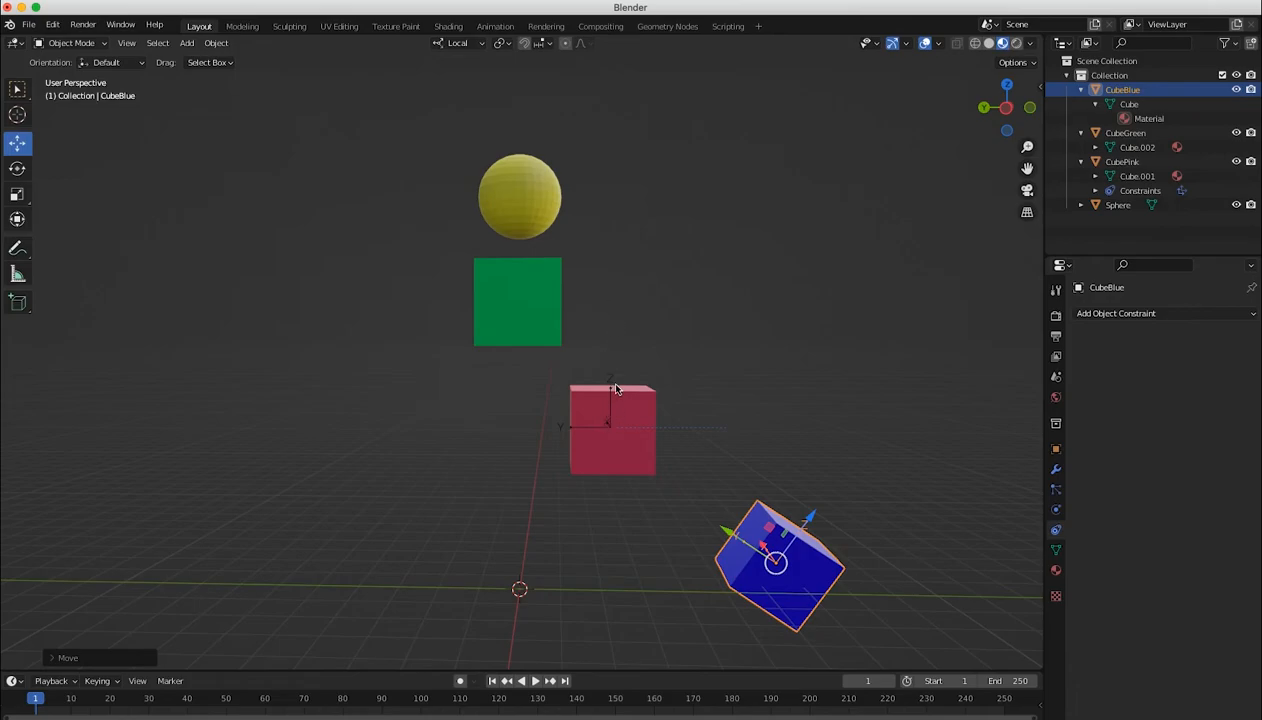
left_click_drag(801, 517, 754, 492)
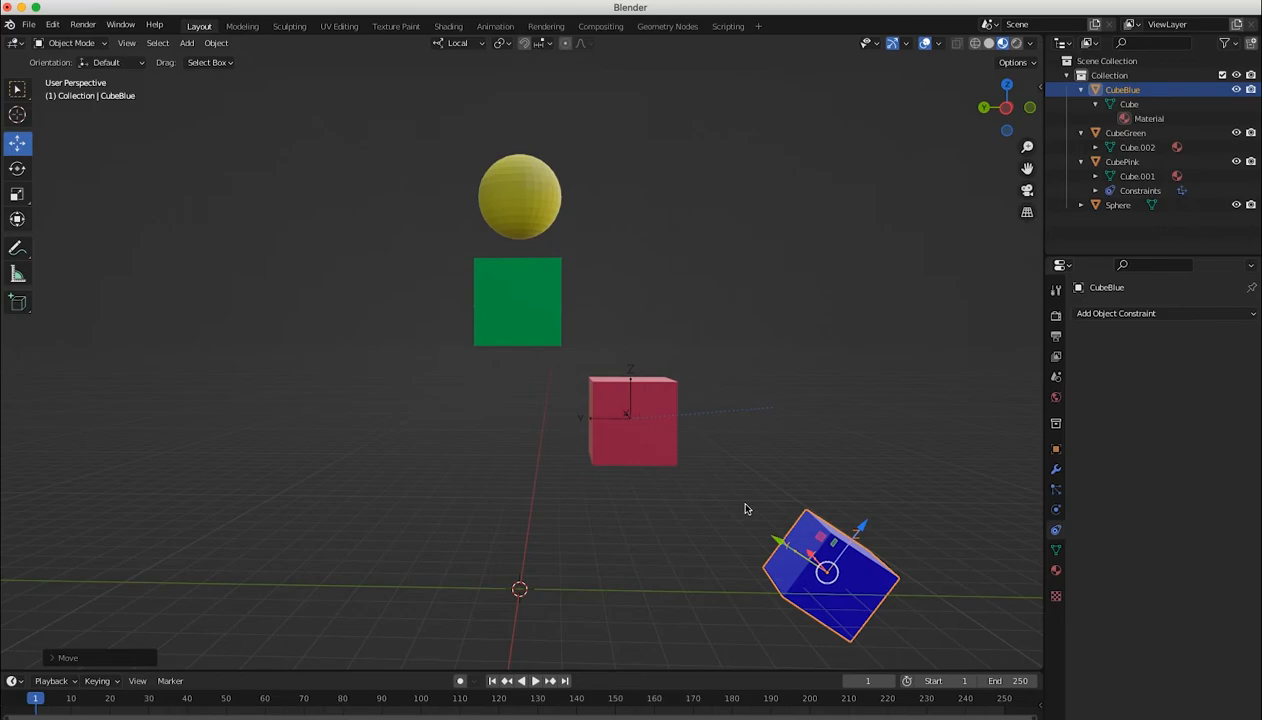
left_click_drag(768, 537, 701, 515)
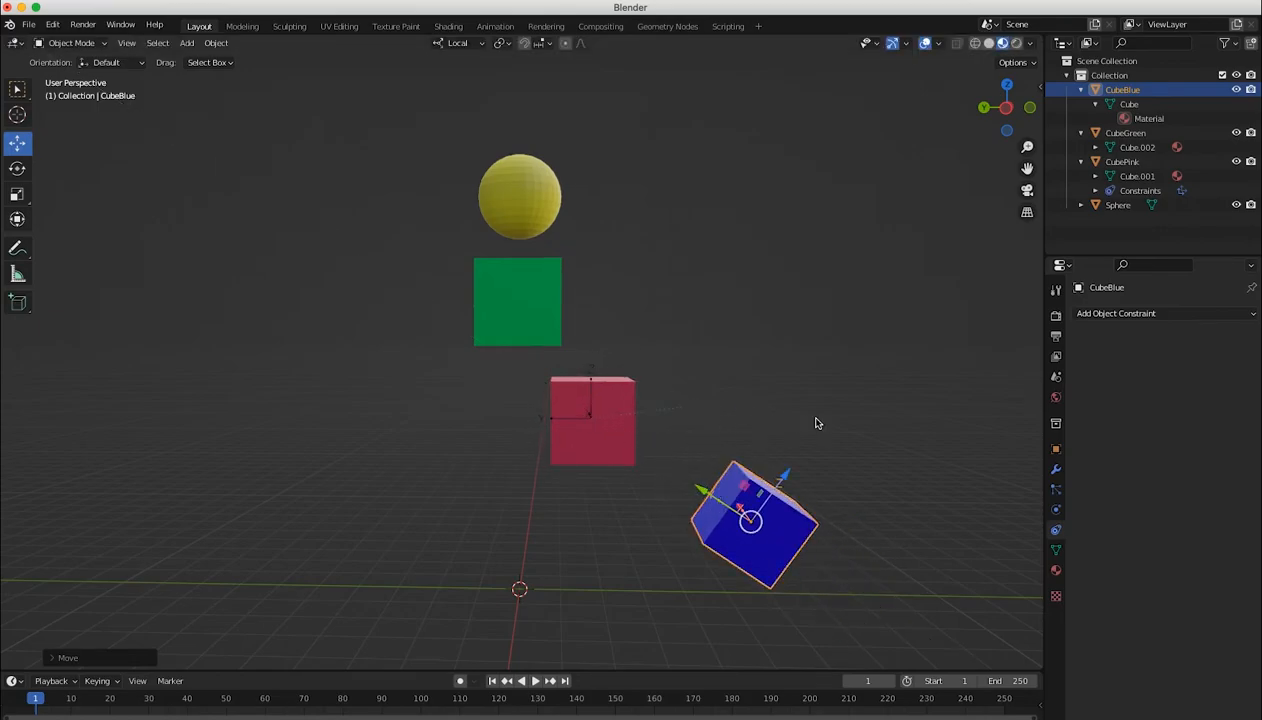
left_click_drag(706, 497, 726, 520)
middle_click_drag(650, 530, 622, 536)
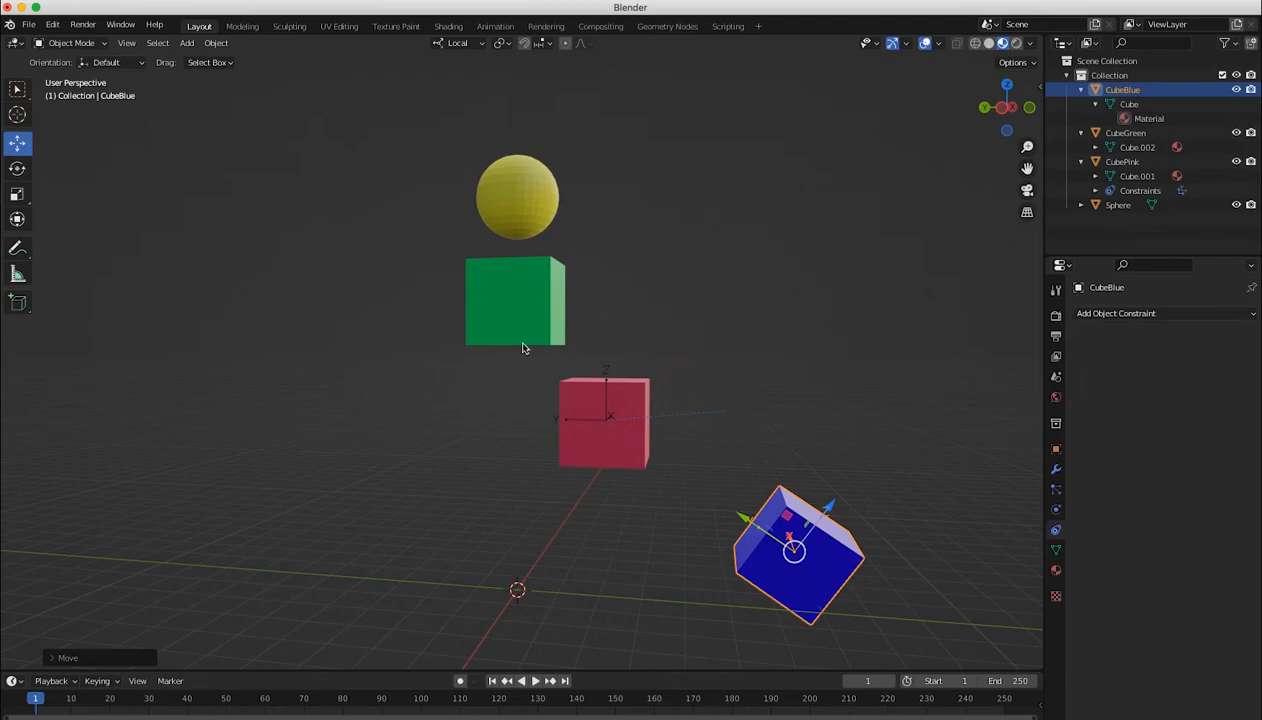
- Add a Copy Rotation constraint to the pink cube with CubeGreen as its target
left_click(623, 448)
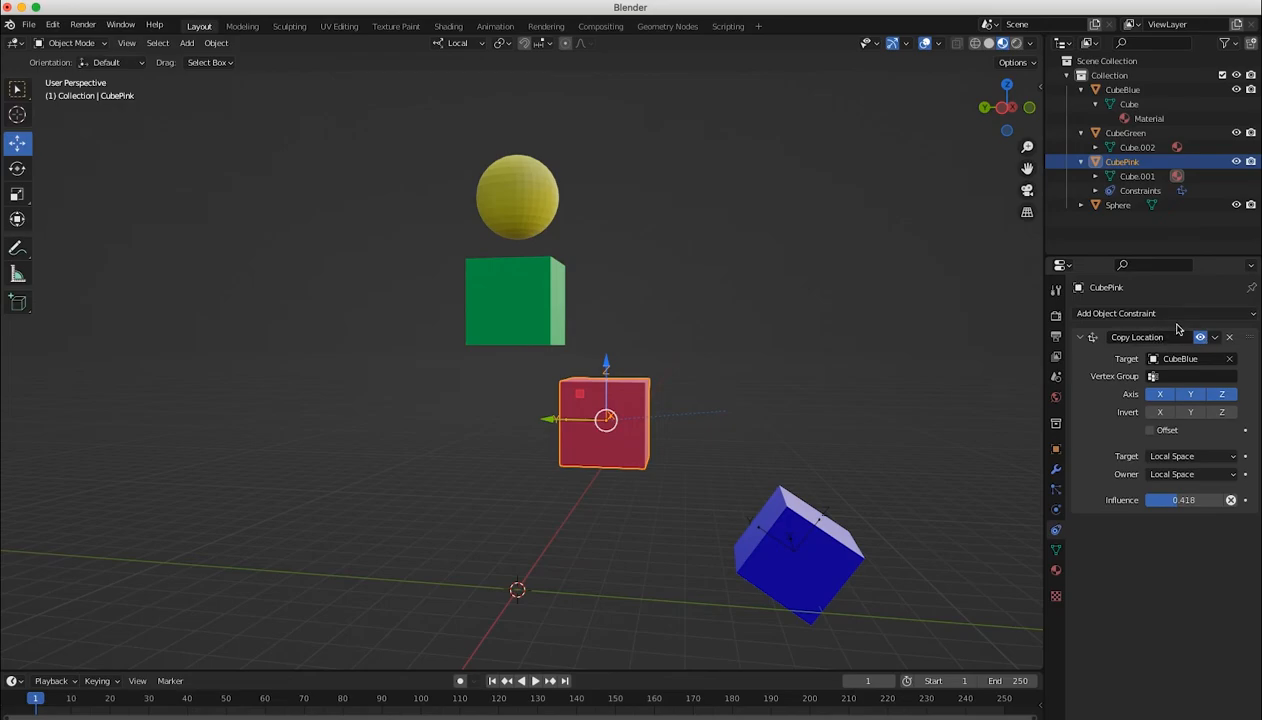
left_click(1140, 314)
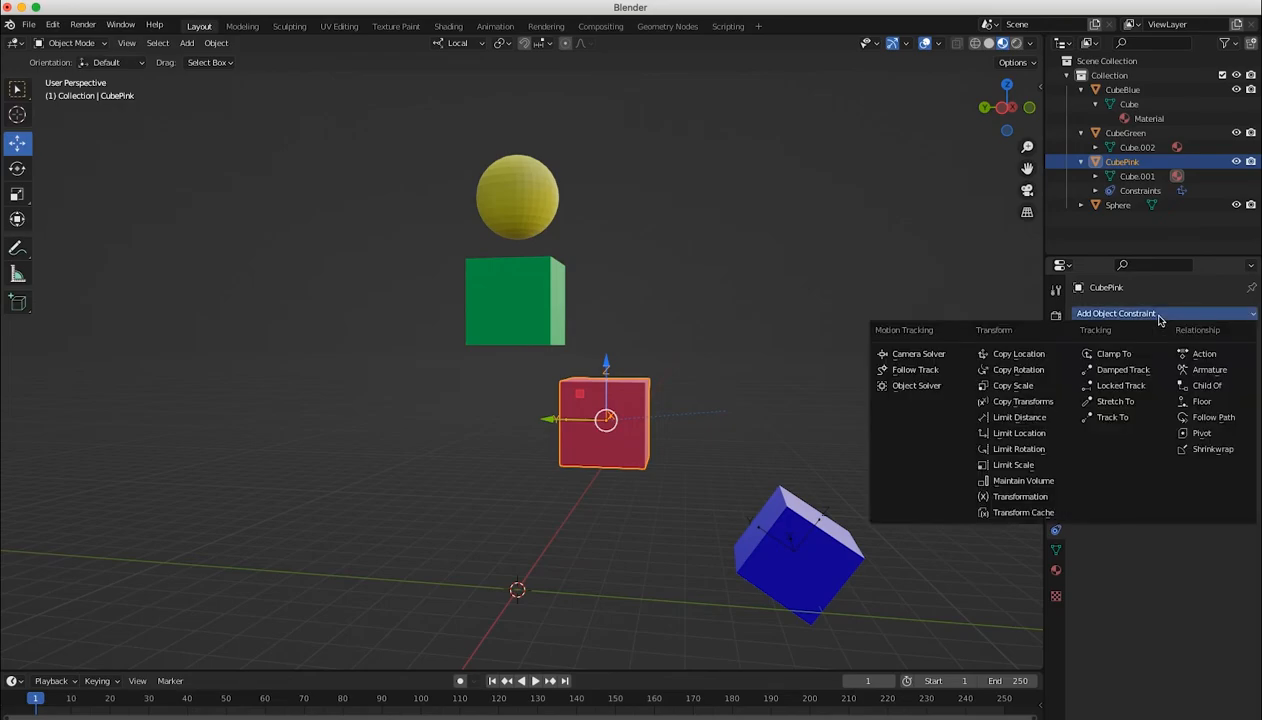
left_click(1013, 372)
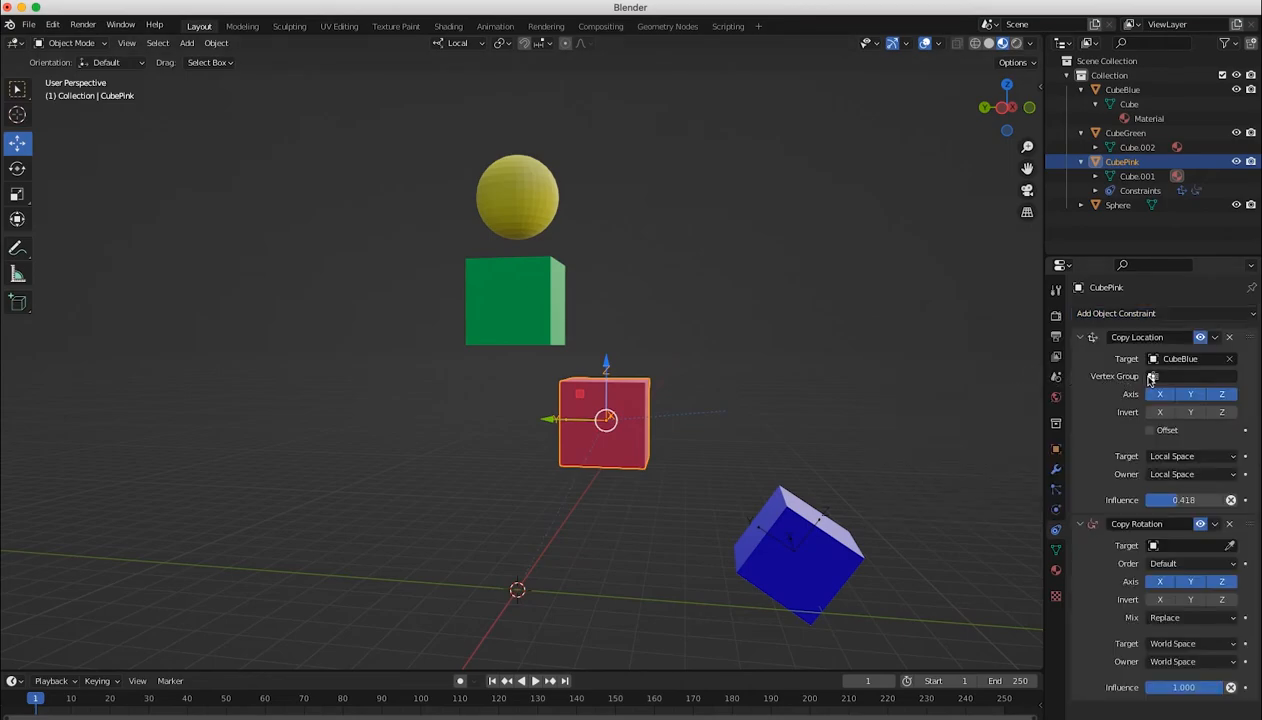
left_click(1229, 543)
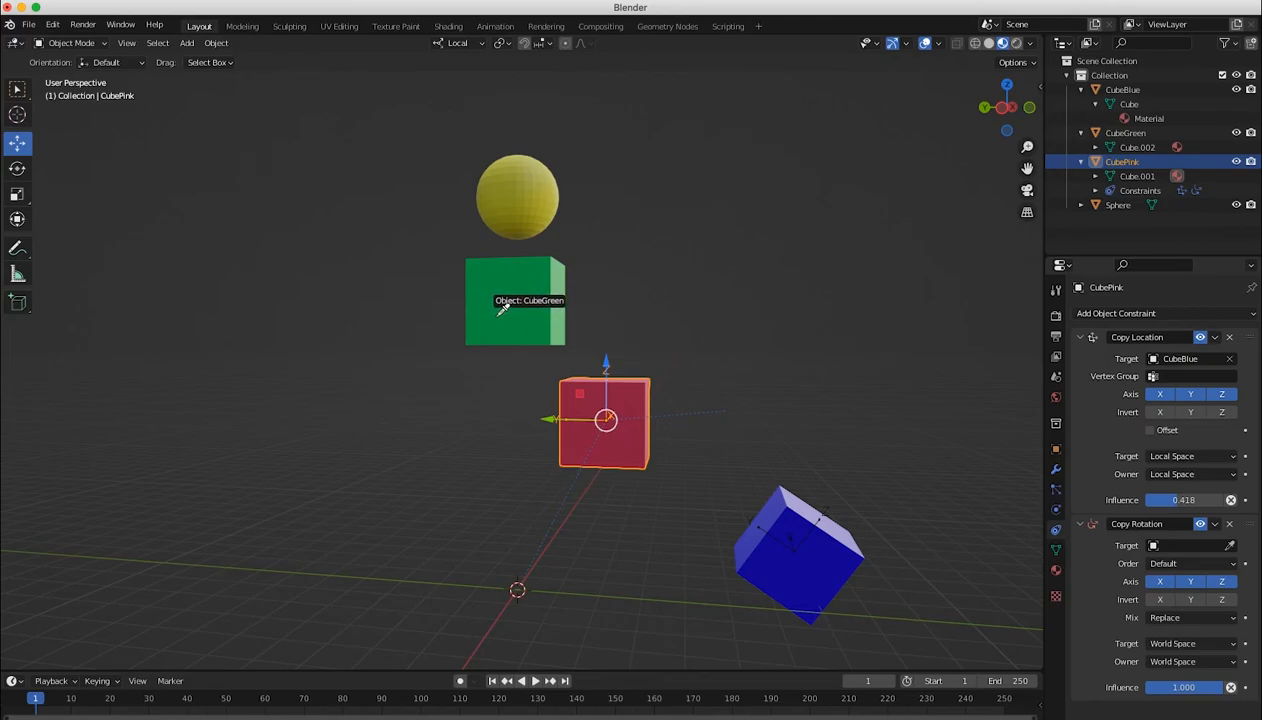
left_click(500, 315)
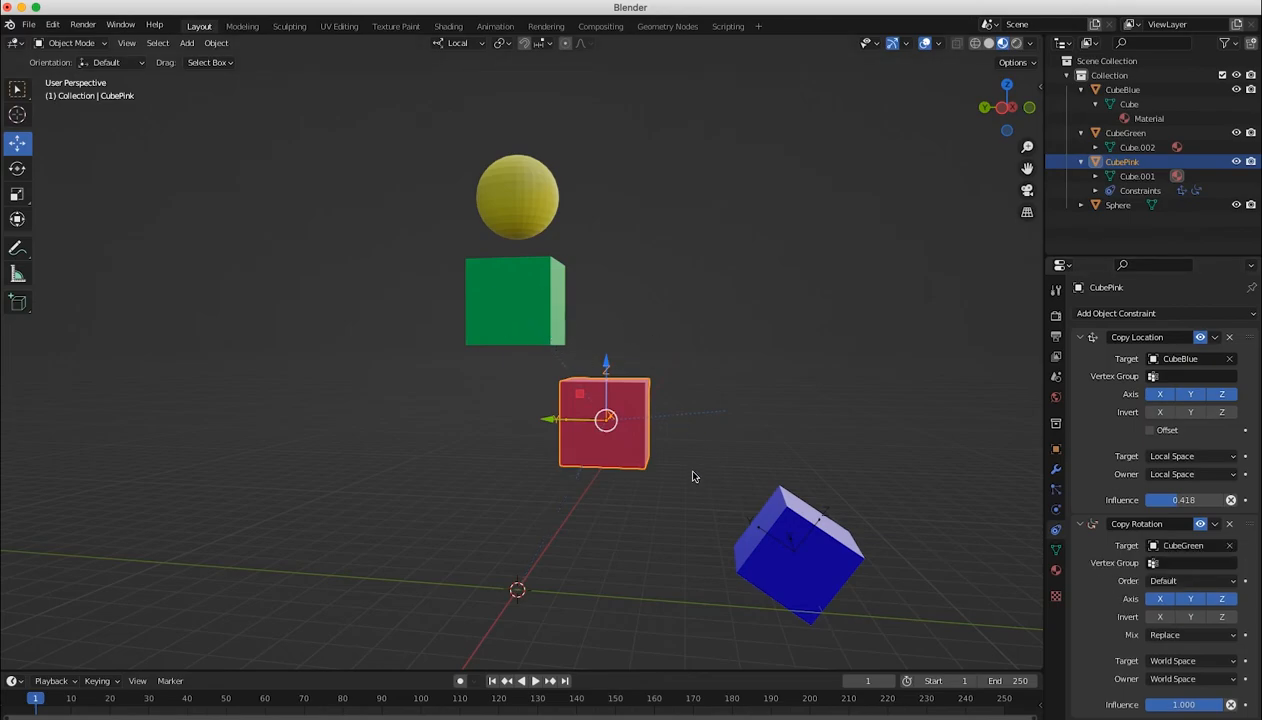
- Move the blue cube a little along its local Z axis and rotate it with the Rotate tool
middle_click_drag(624, 489, 606, 460)
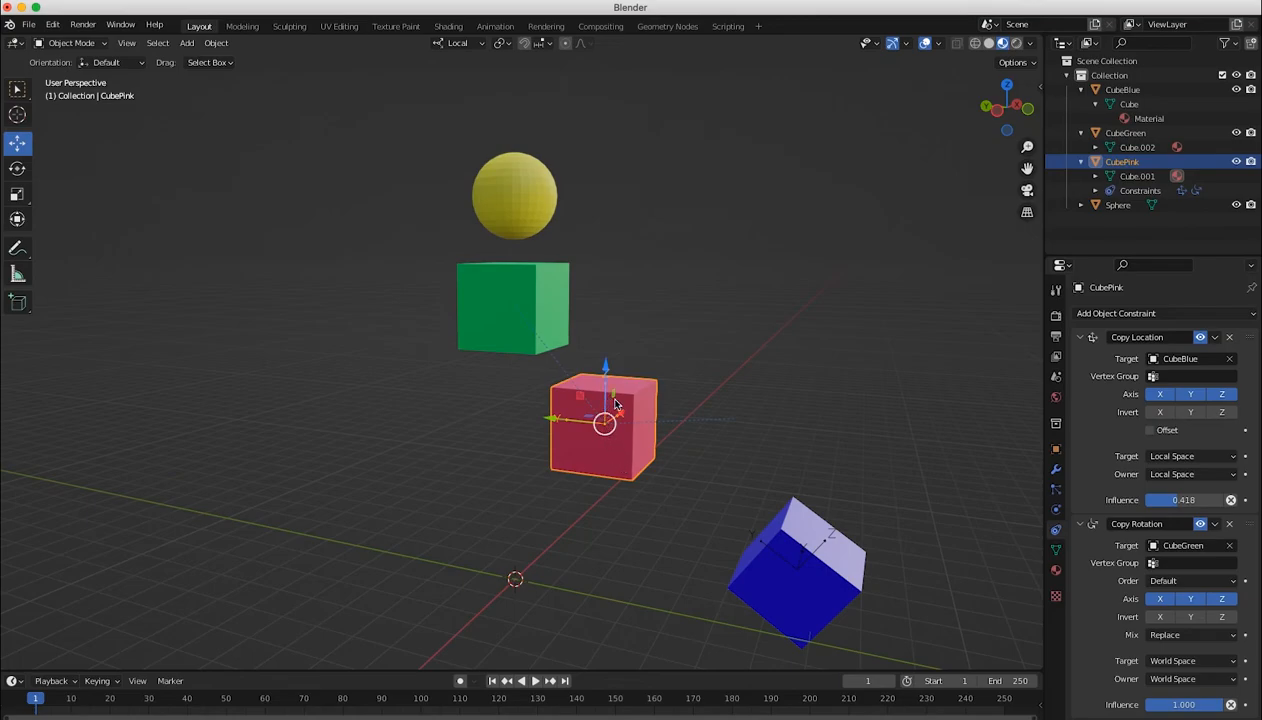
left_click(788, 585)
left_click_drag(836, 537, 775, 505)
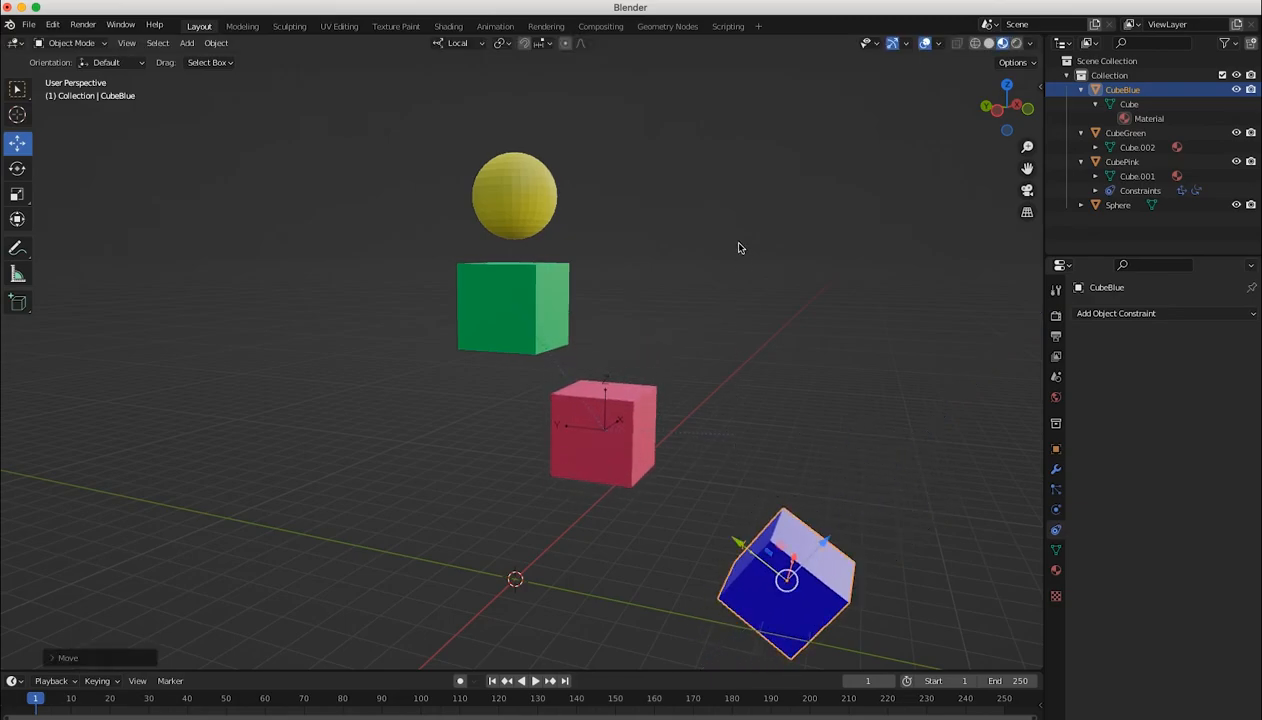
key("shift+space")
key("r")
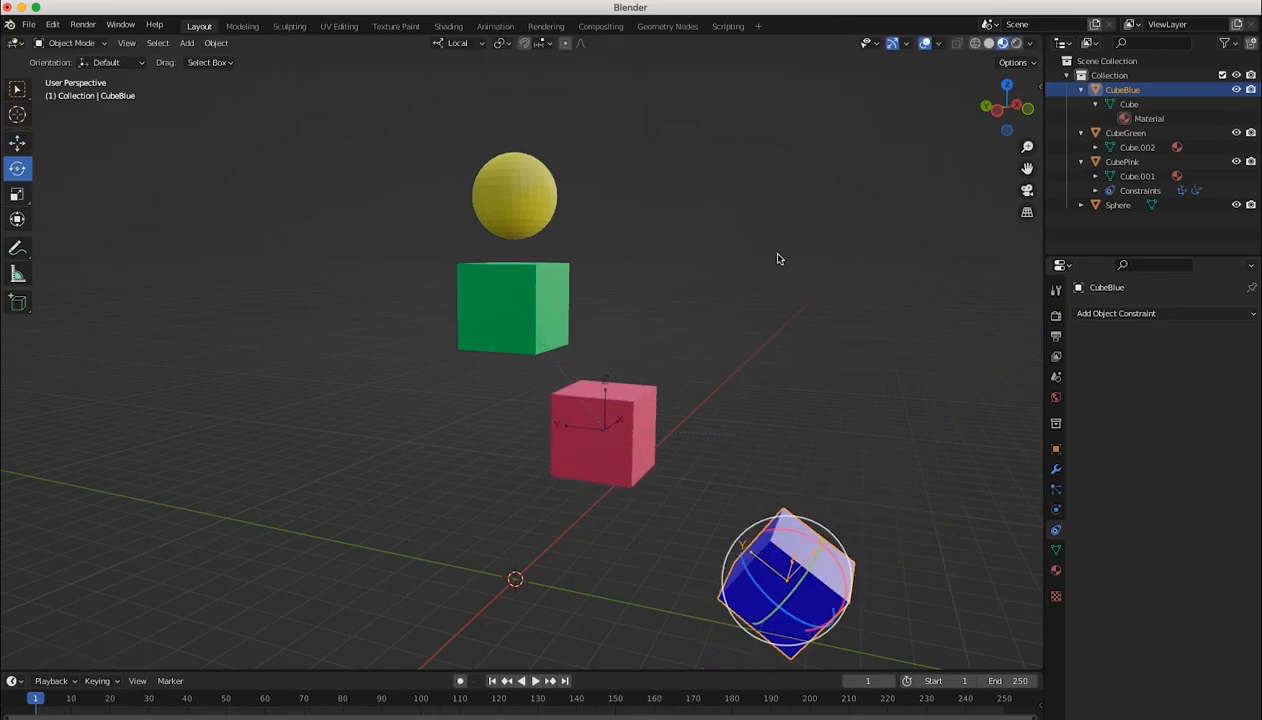
left_click_drag(758, 592, 657, 497)
- Rotate the green cube about its X axis by roughly a quarter turn
left_click(528, 325)
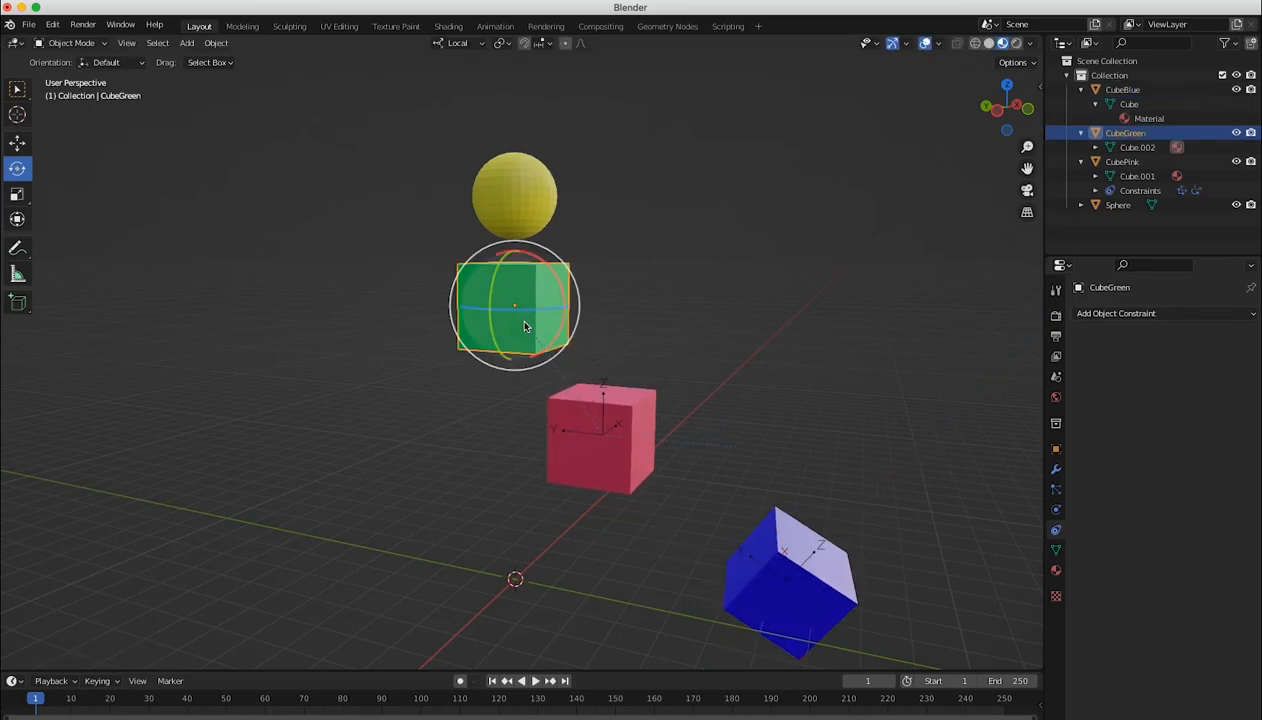
left_click_drag(545, 283, 541, 340)
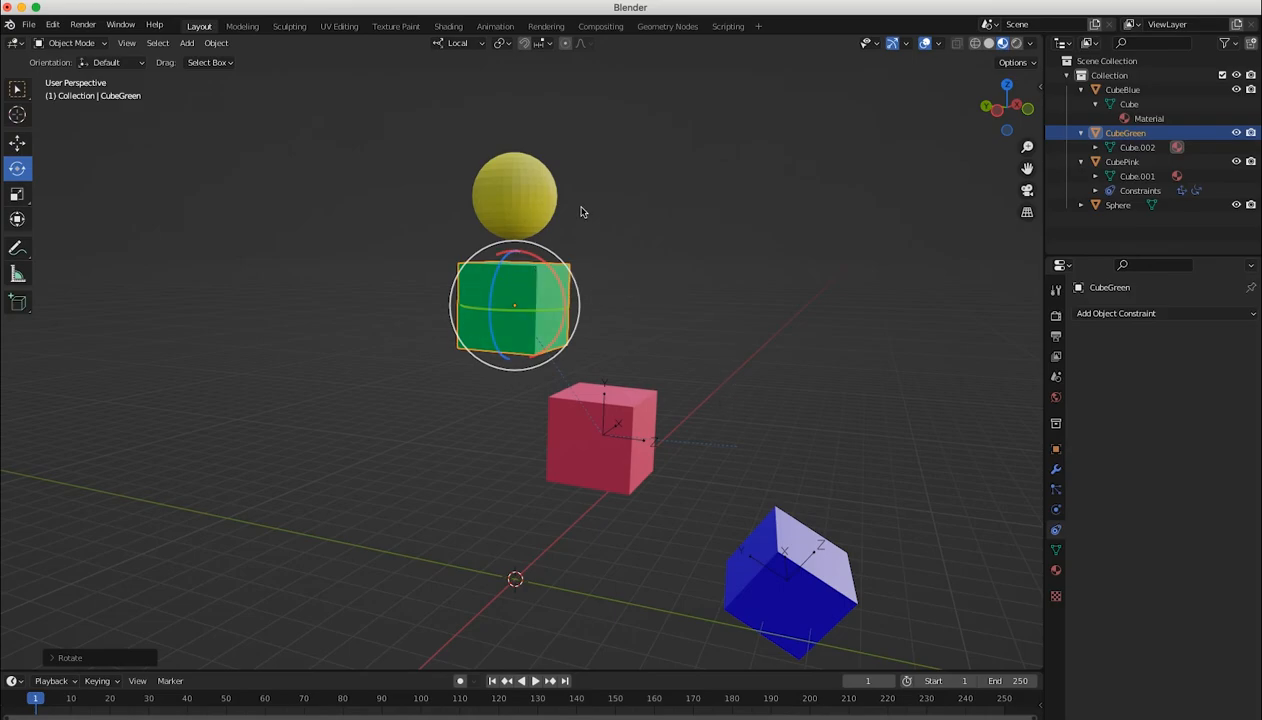
left_click(548, 205)
left_click(493, 272)
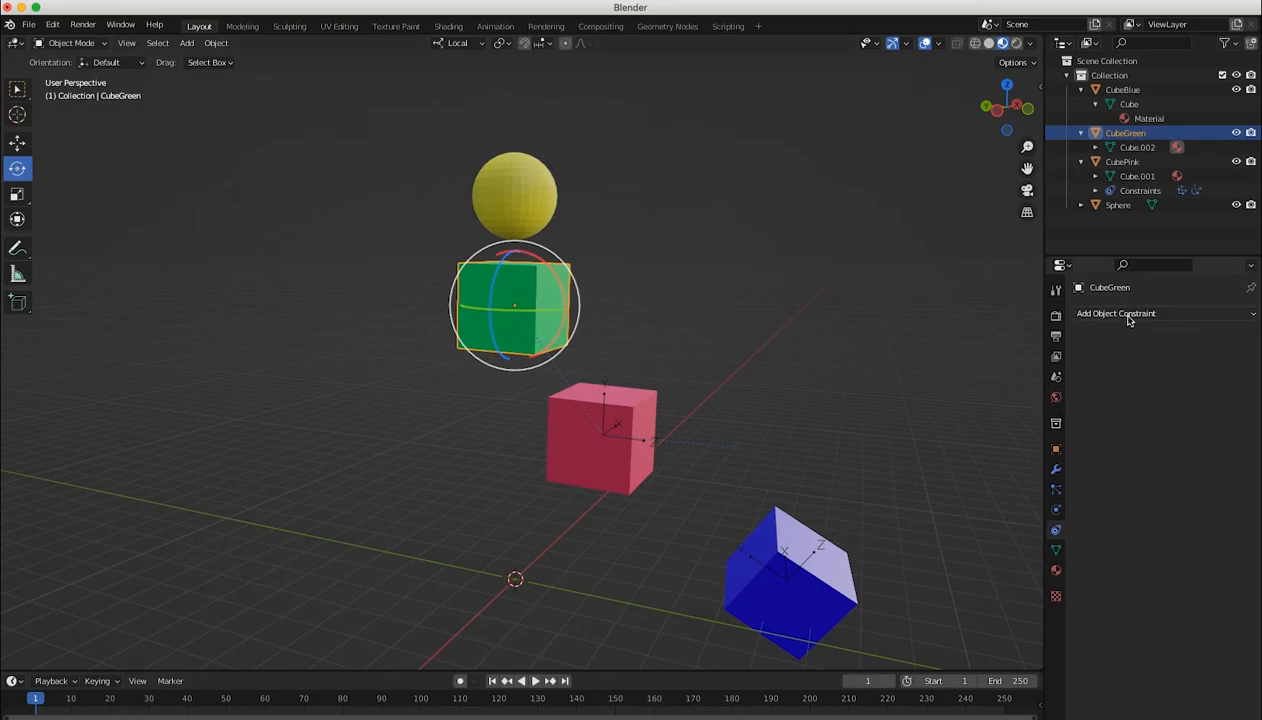
- Add a Copy Scale constraint to the pink cube with Sphere as its target
left_click(578, 473)
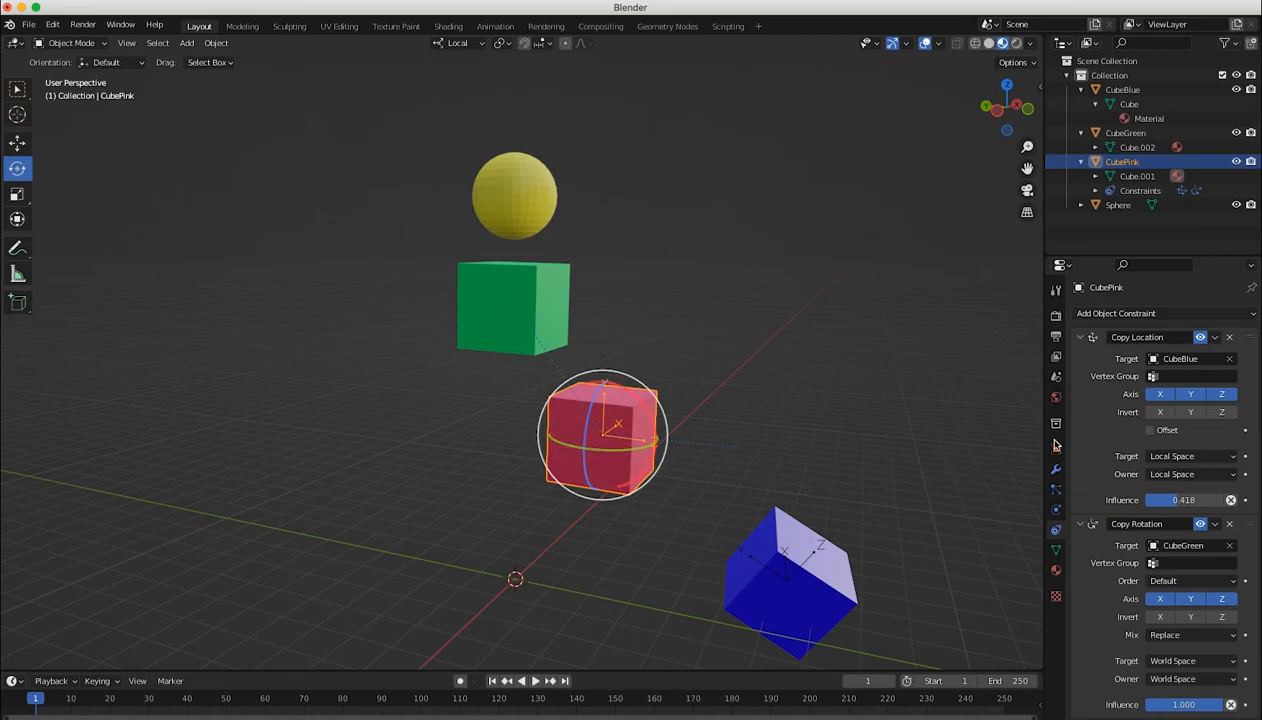
left_click(1241, 315)
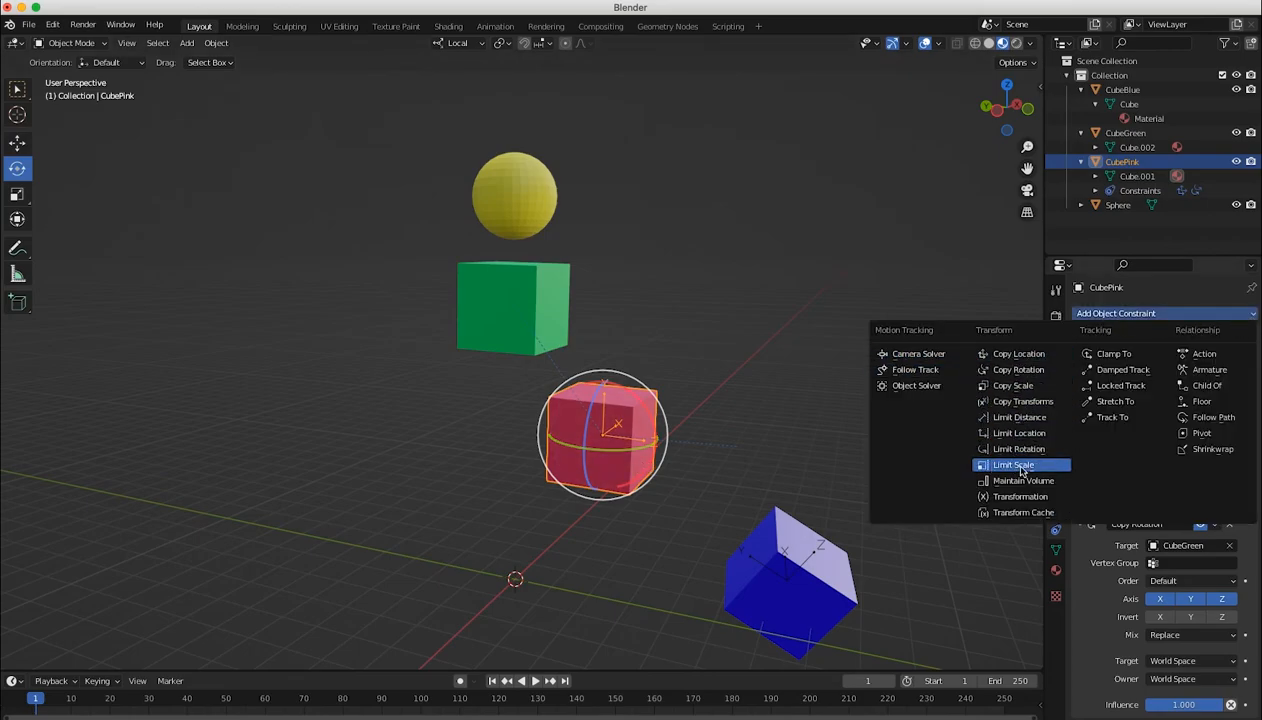
left_click(1008, 389)
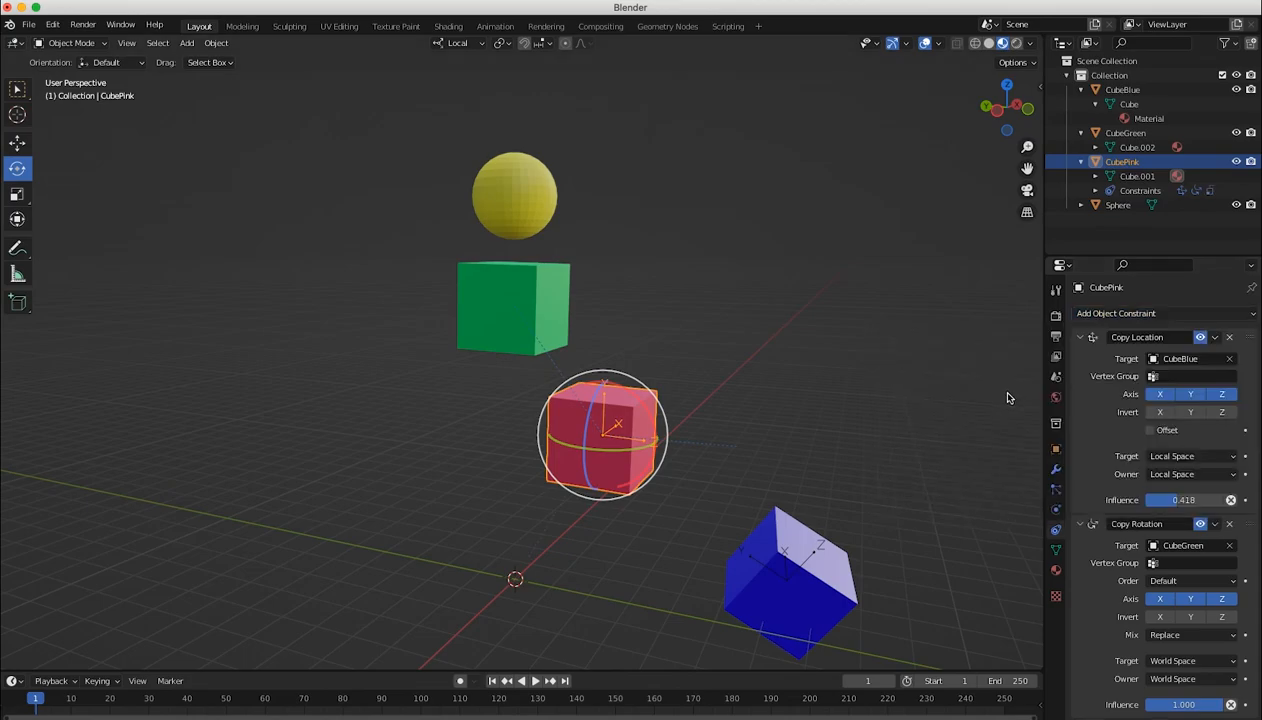
scroll(1250, 560, "down", 5)
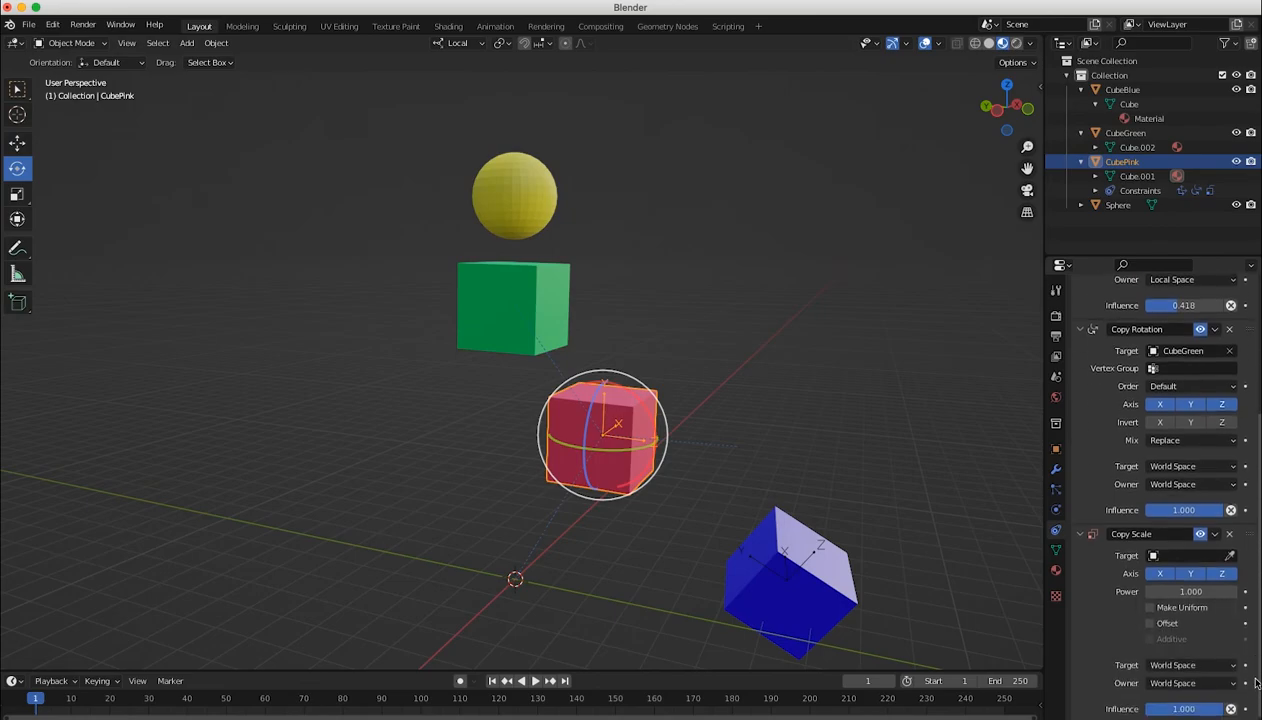
left_click(1230, 559)
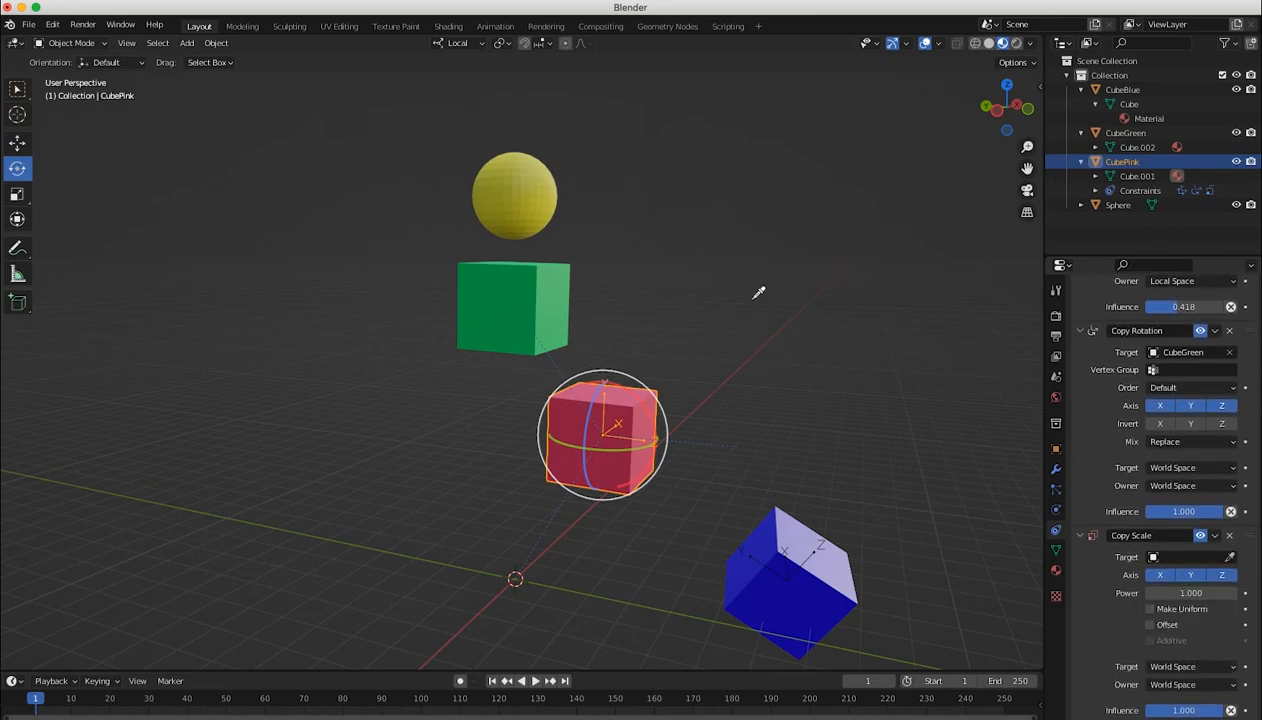
left_click(527, 192)
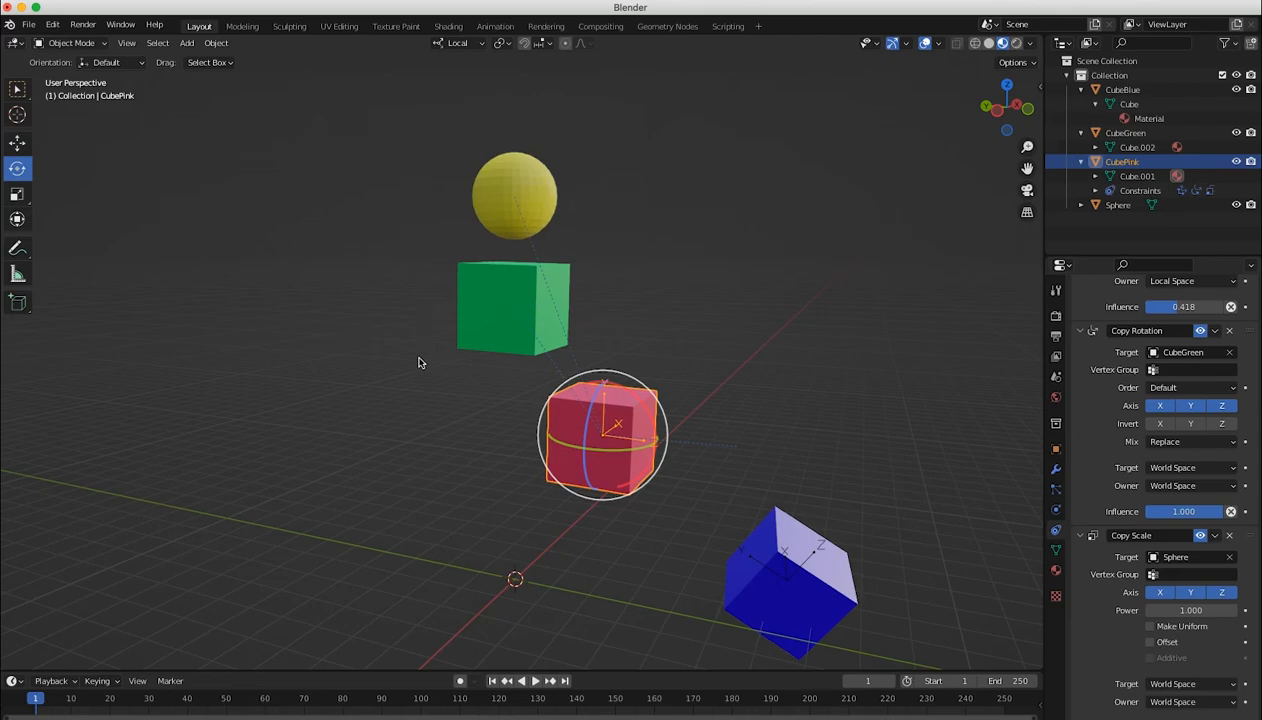
- Try to scale the pink cube directly with the Scale tool
left_click(513, 388)
left_click(587, 430)
key("shift+space")
key("s")
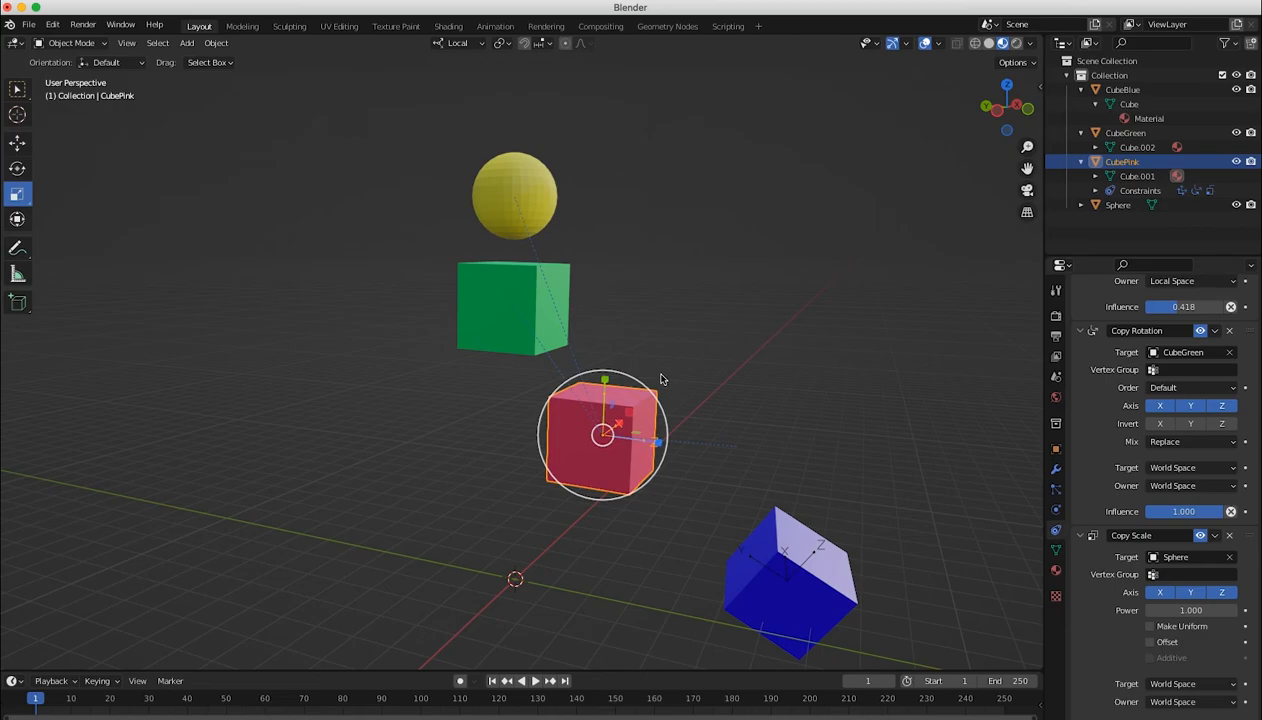
left_click_drag(627, 375, 616, 403)
- Scale the yellow sphere up slightly
left_click(503, 172)
left_click_drag(544, 143, 468, 217)
- Try to scale the pink cube directly again and try to rotate it with the Rotate tool
left_click(548, 488)
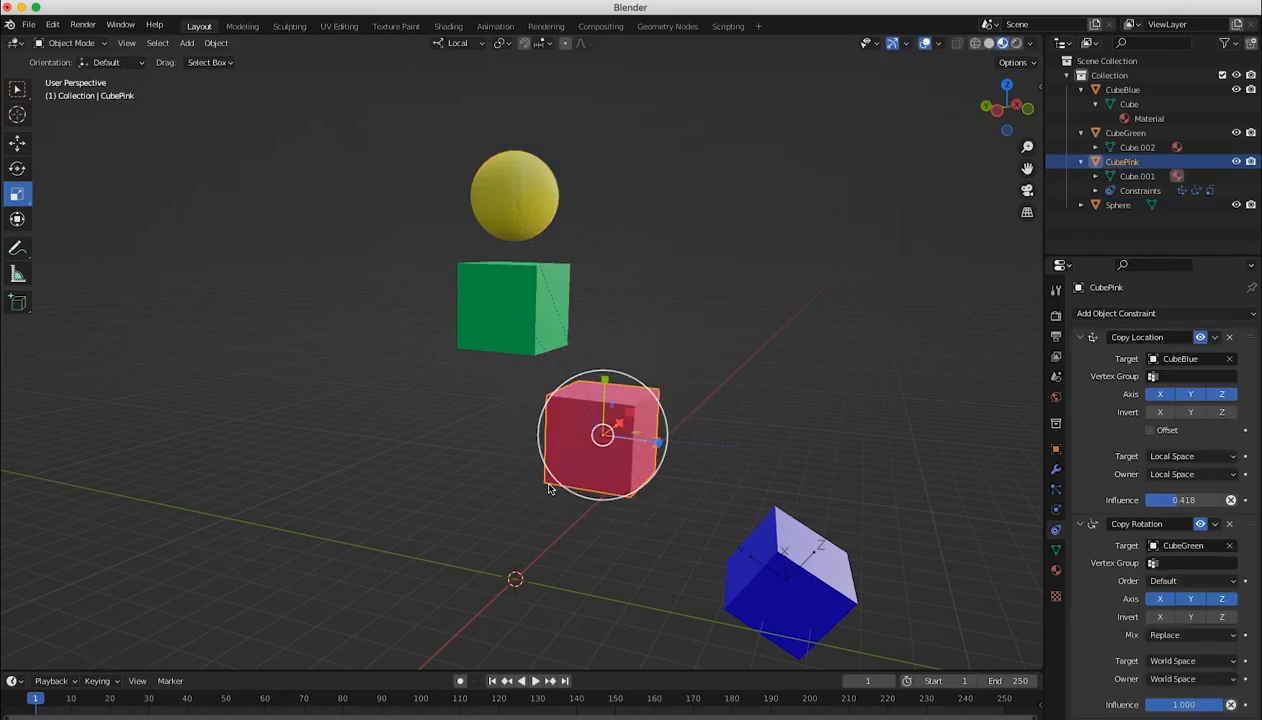
mouse_move(628, 393)
left_mouse_down()
mouse_move(615, 416)
mouse_move(626, 418)
left_mouse_up()
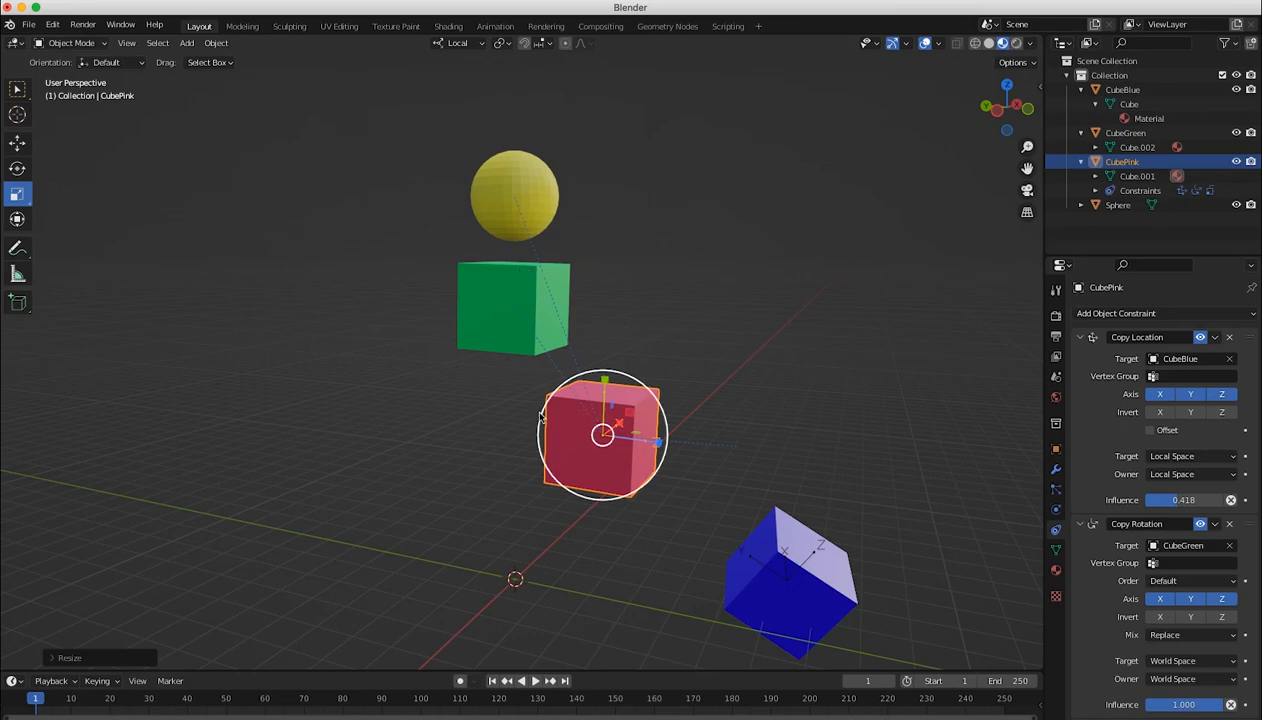
left_click(473, 397)
left_click(578, 435)
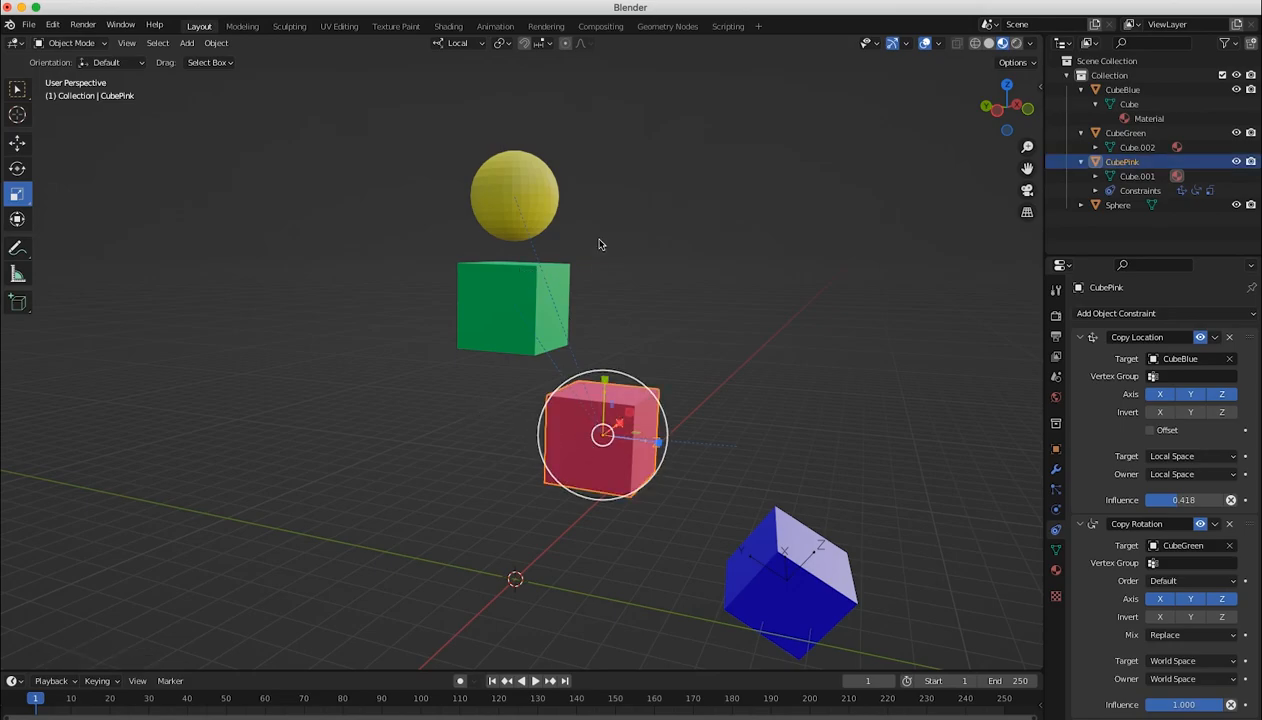
key("shift+space")
key("r")
left_click_drag(575, 498, 570, 432)
- Rotate the green cube so that it is visibly tilted
left_click(480, 285)
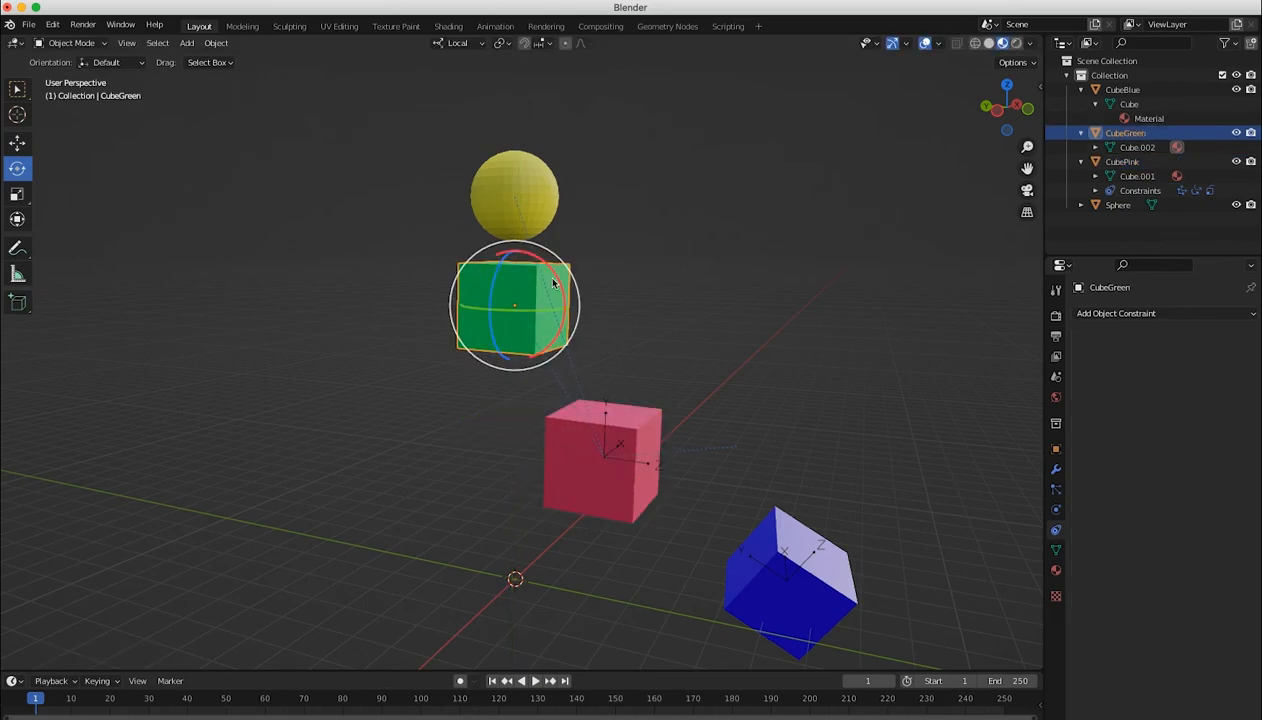
left_click_drag(494, 327, 510, 293)
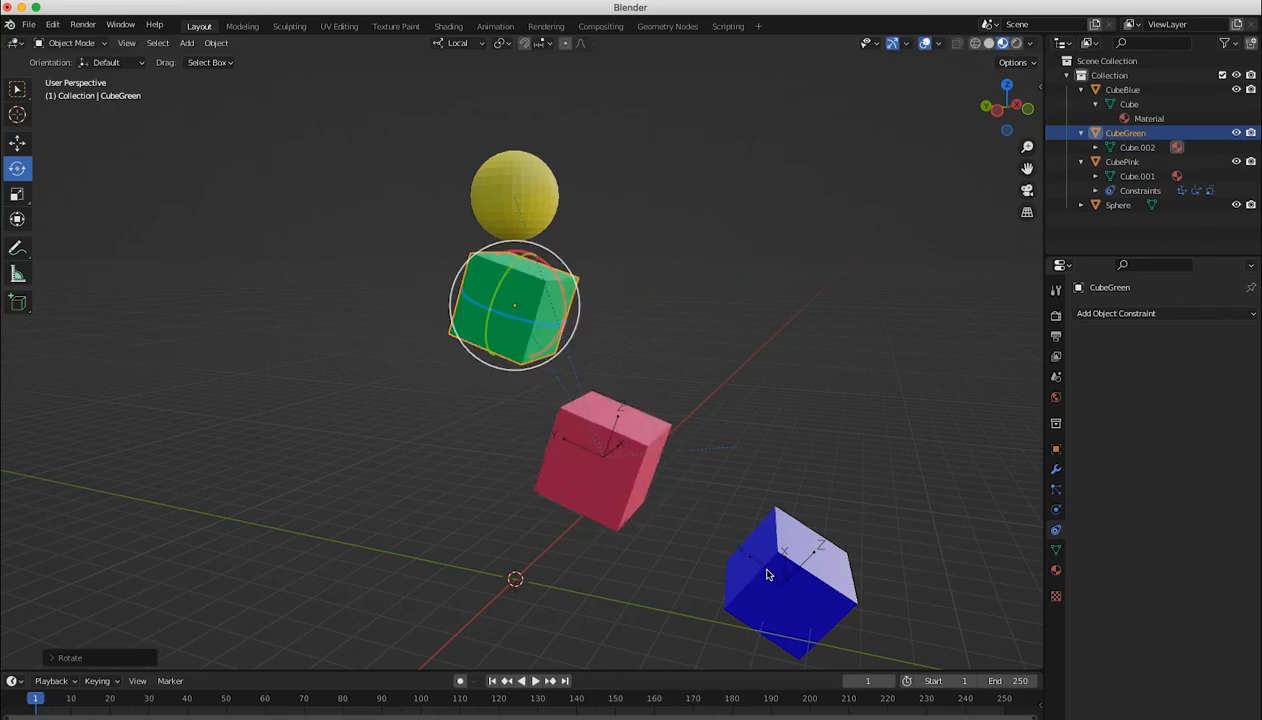